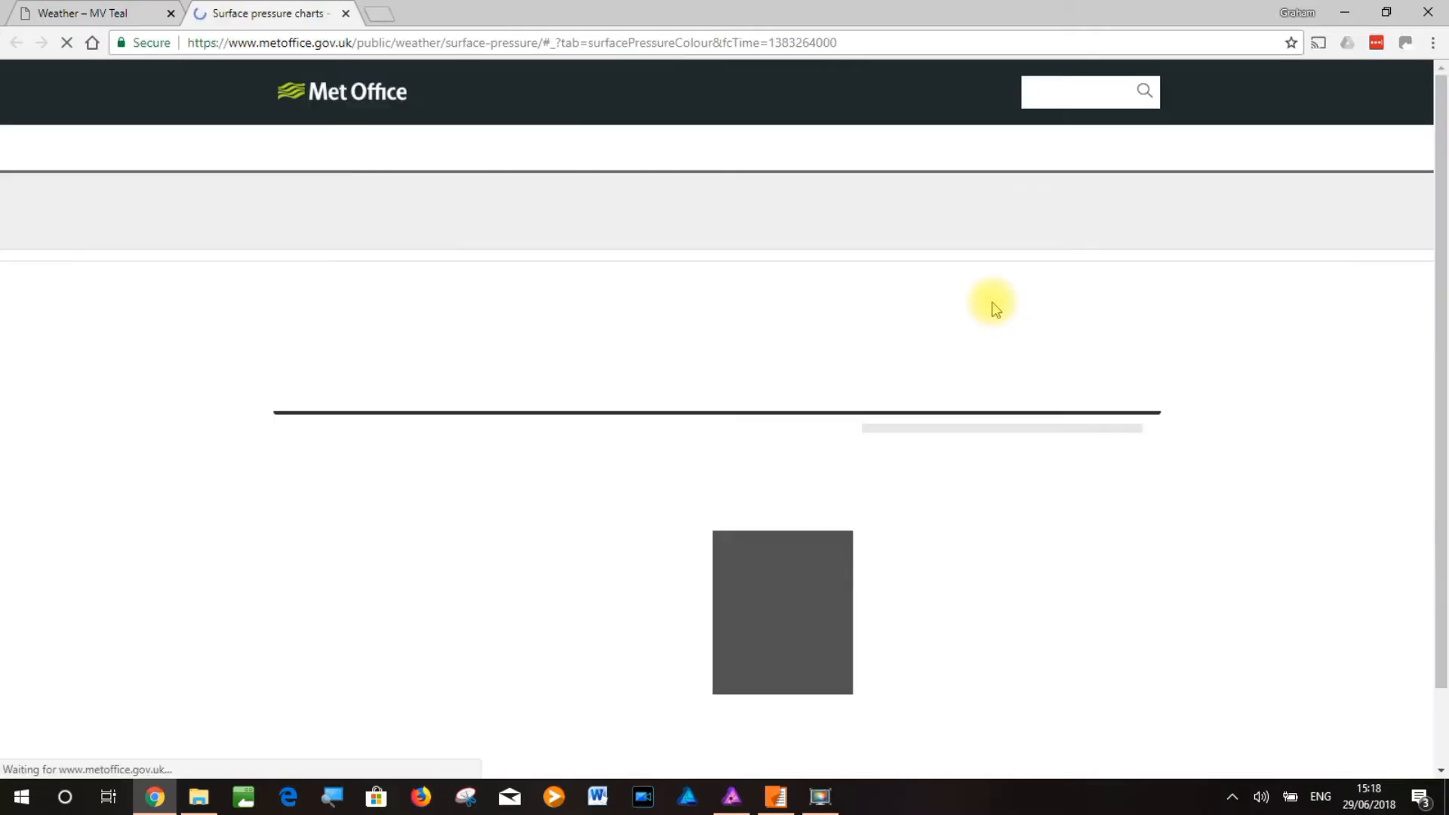
Capture the browser window showing the full surface pressure analysis chart and create a new Affinity Photo document from the clipboard
left_click_drag(1442, 162, 1419, 300)
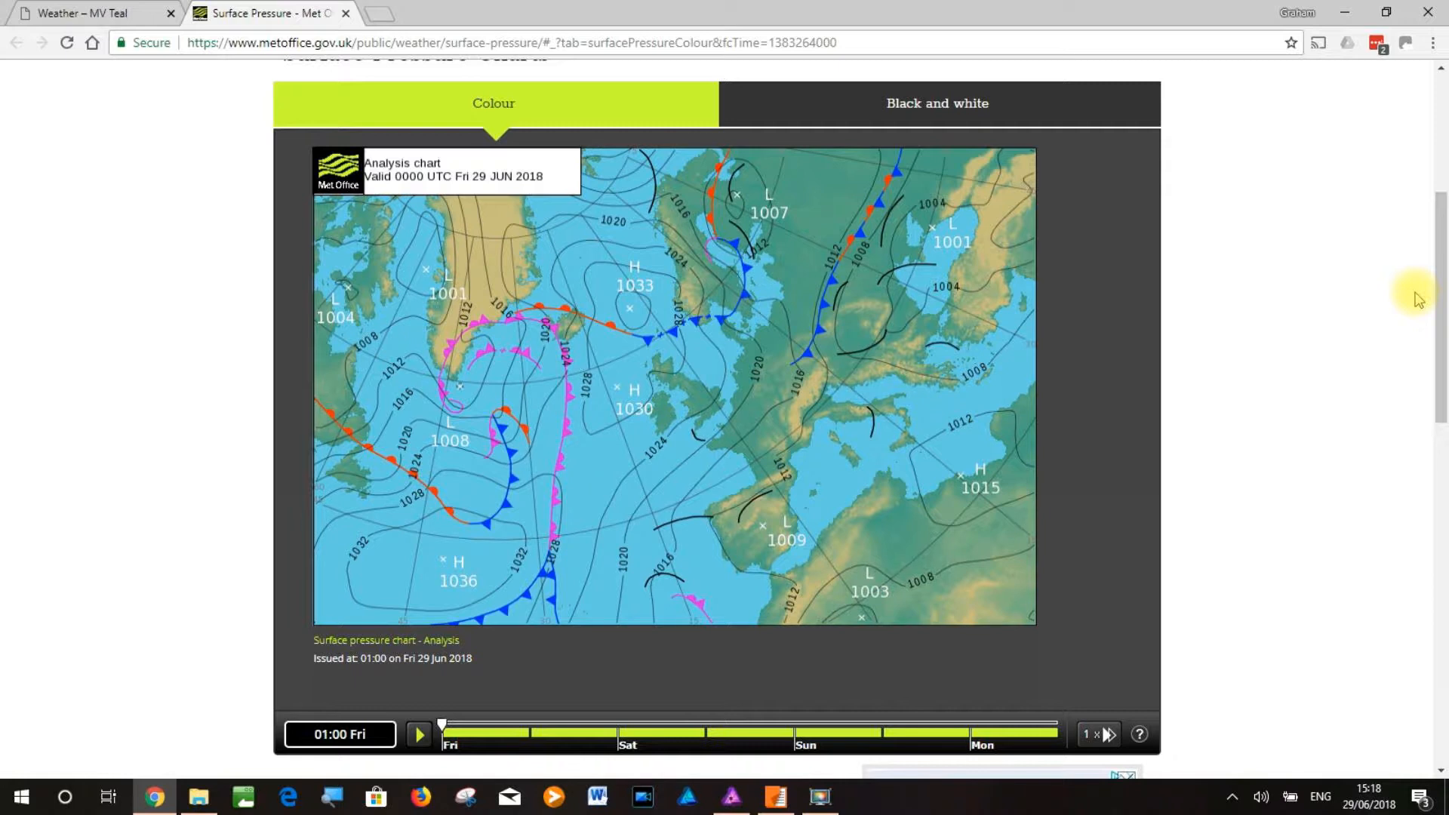
key("alt+Print")
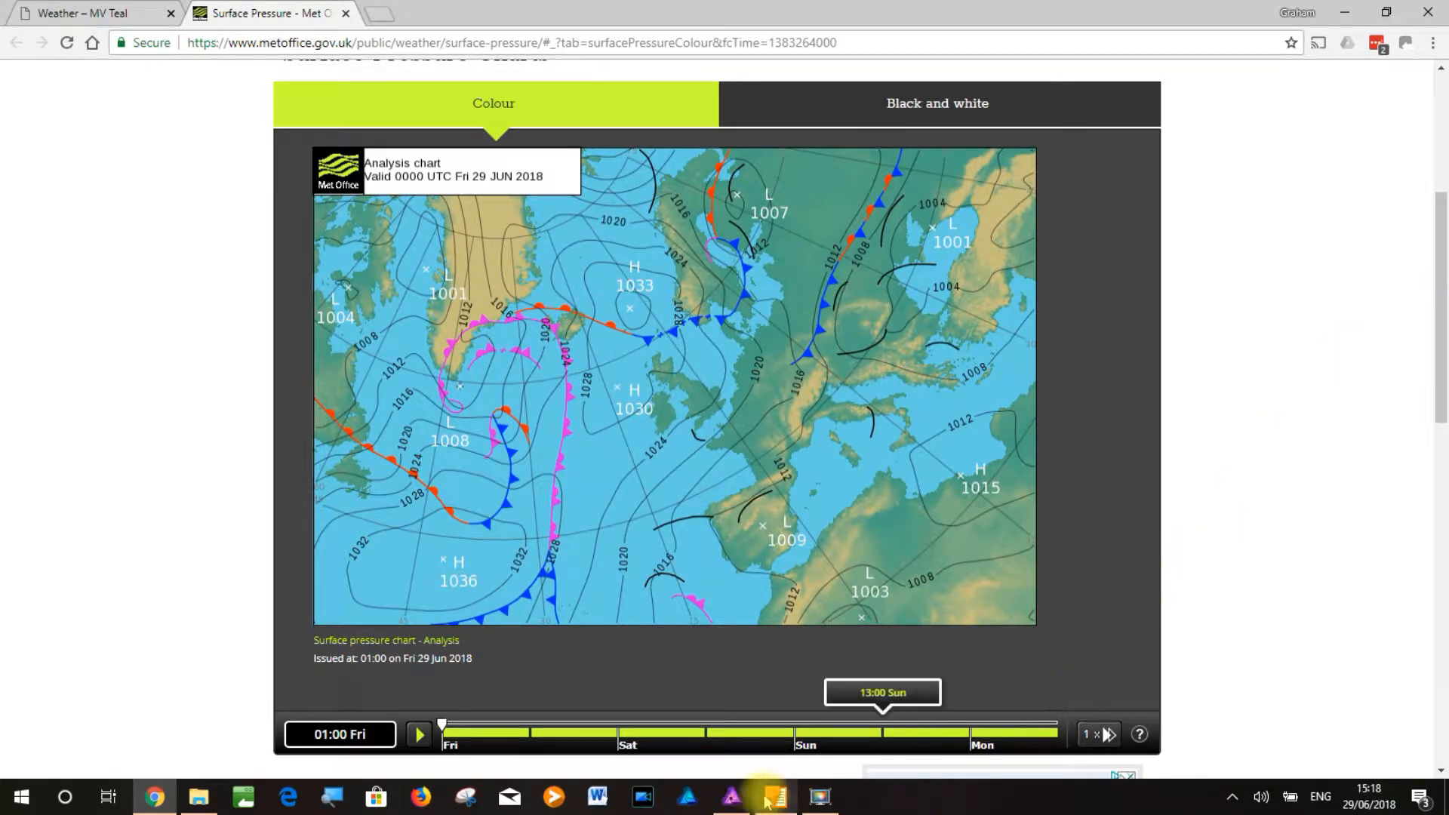
left_click(732, 796)
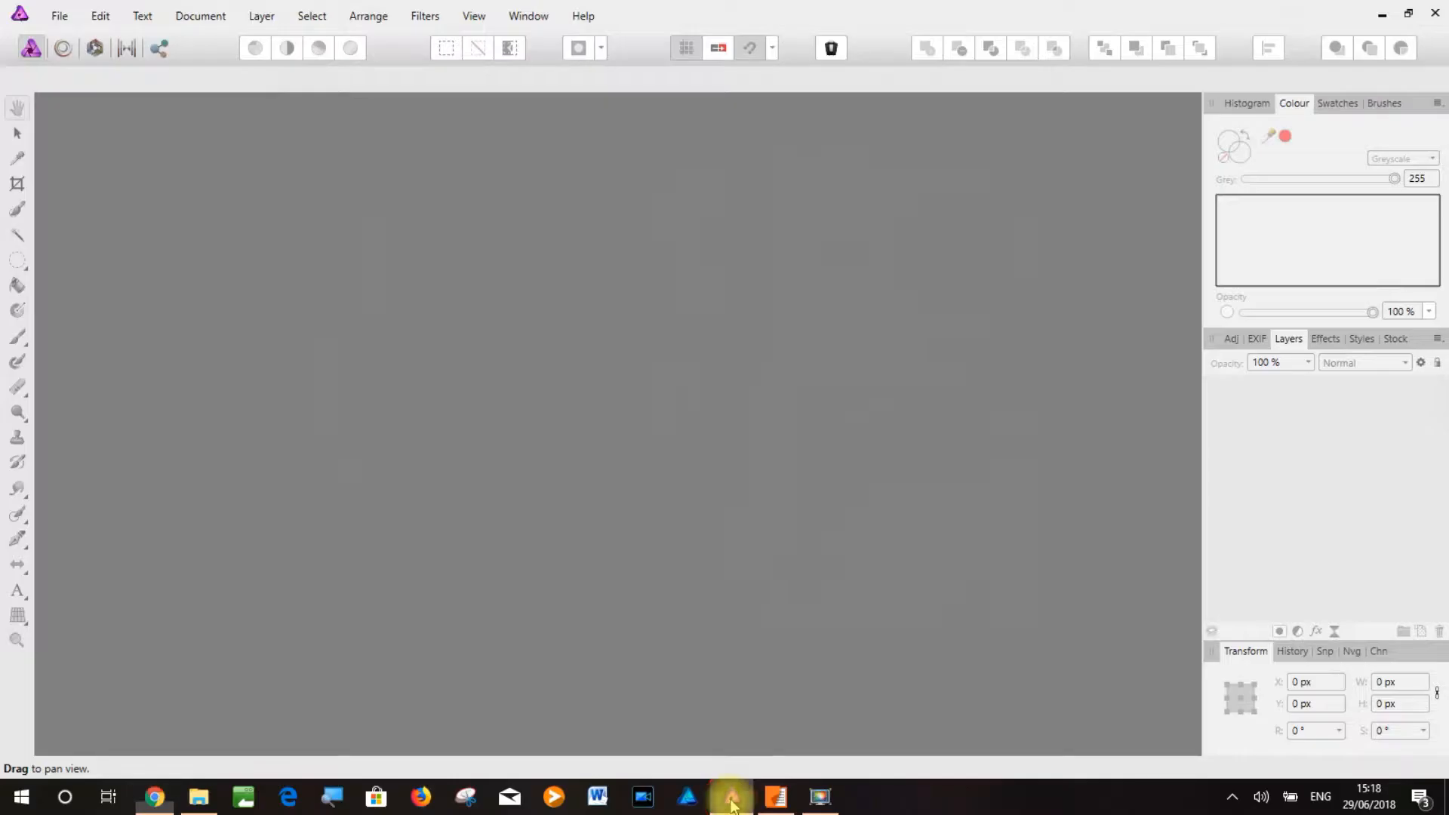
left_click(58, 15)
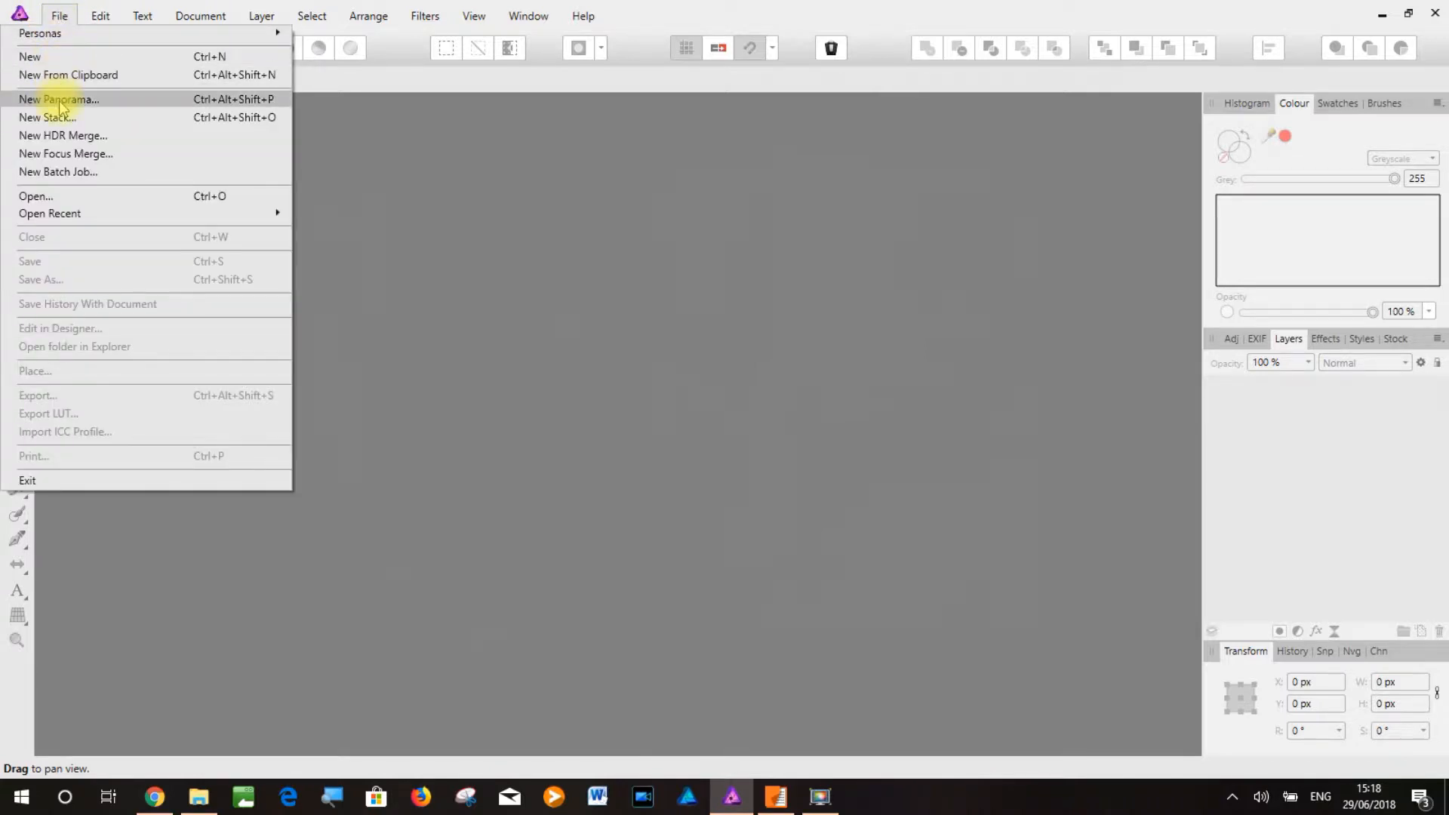
left_click(65, 75)
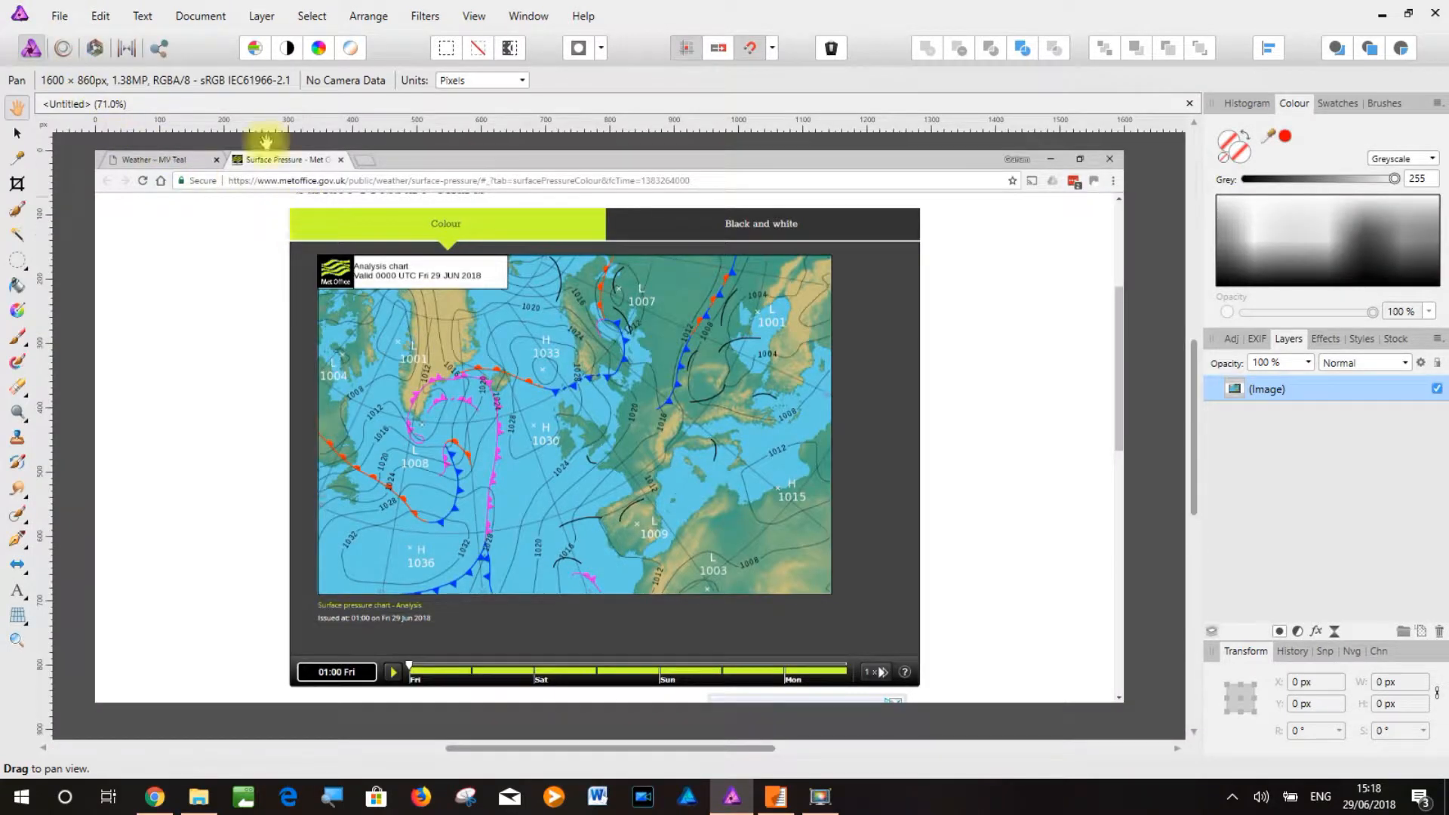
Export the captured analysis chart as a JPEG named I1 in the screen grabs folder and close the document without saving
left_click(59, 16)
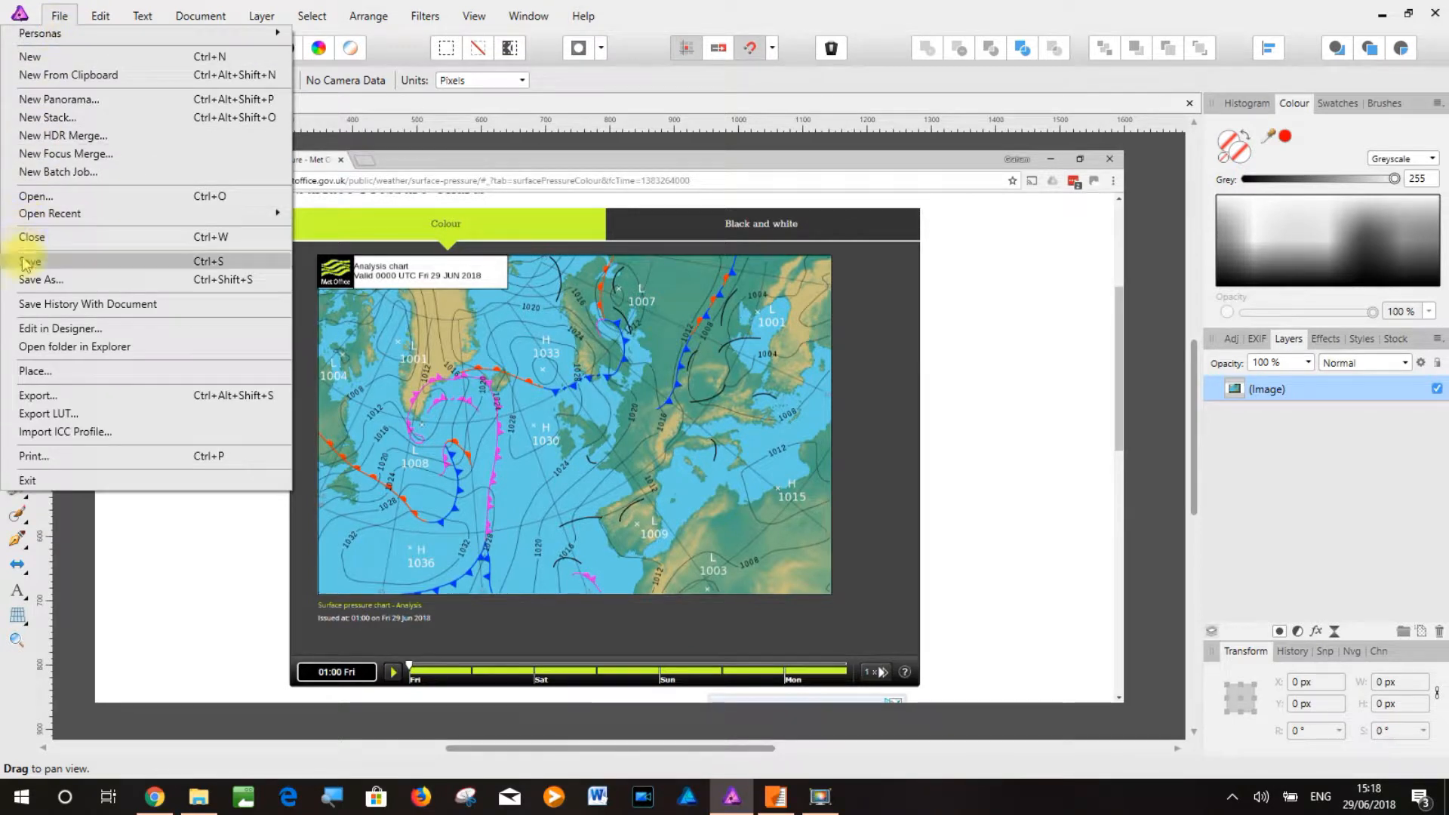
left_click(34, 396)
left_click(792, 511)
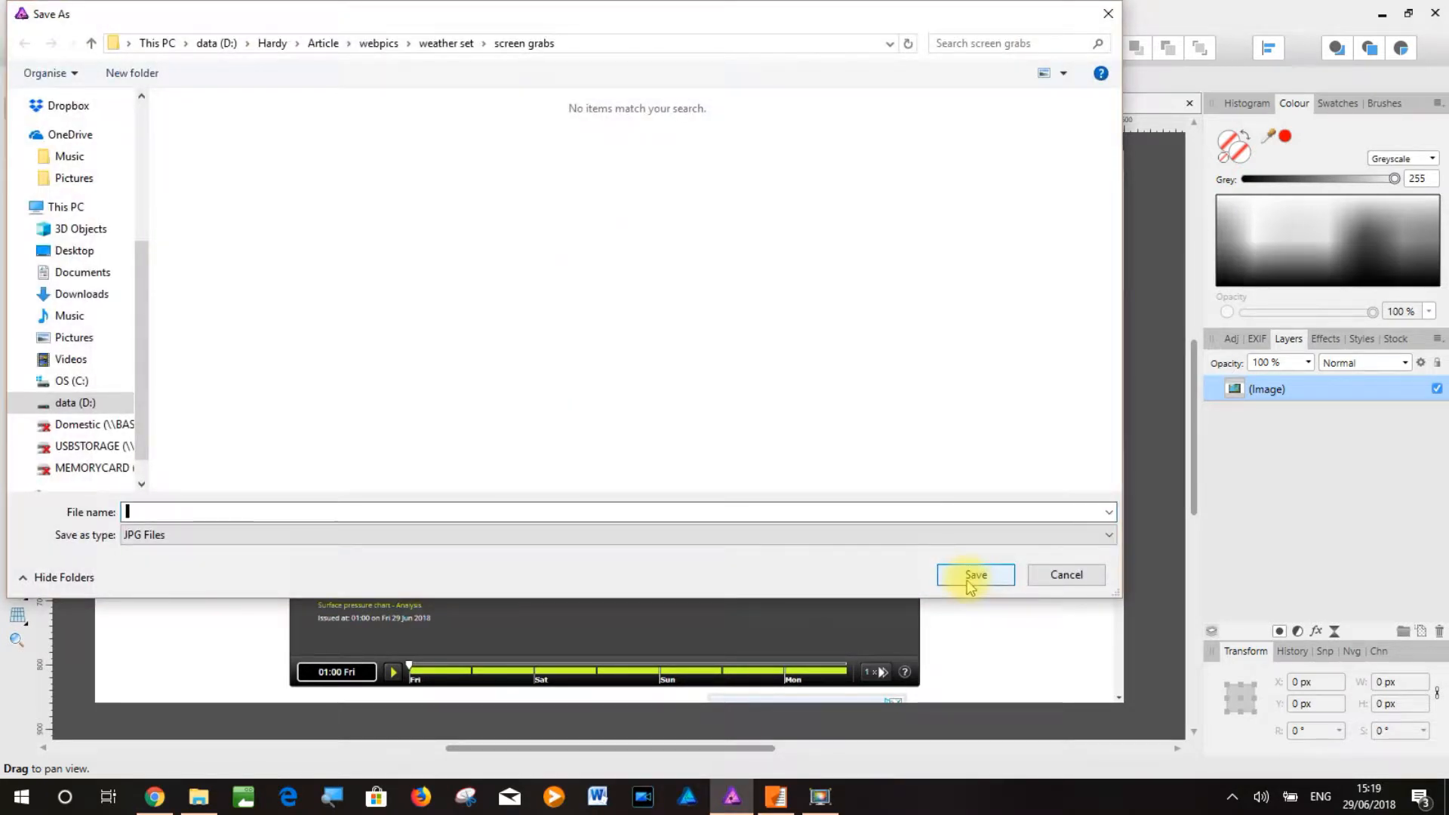
type("I1")
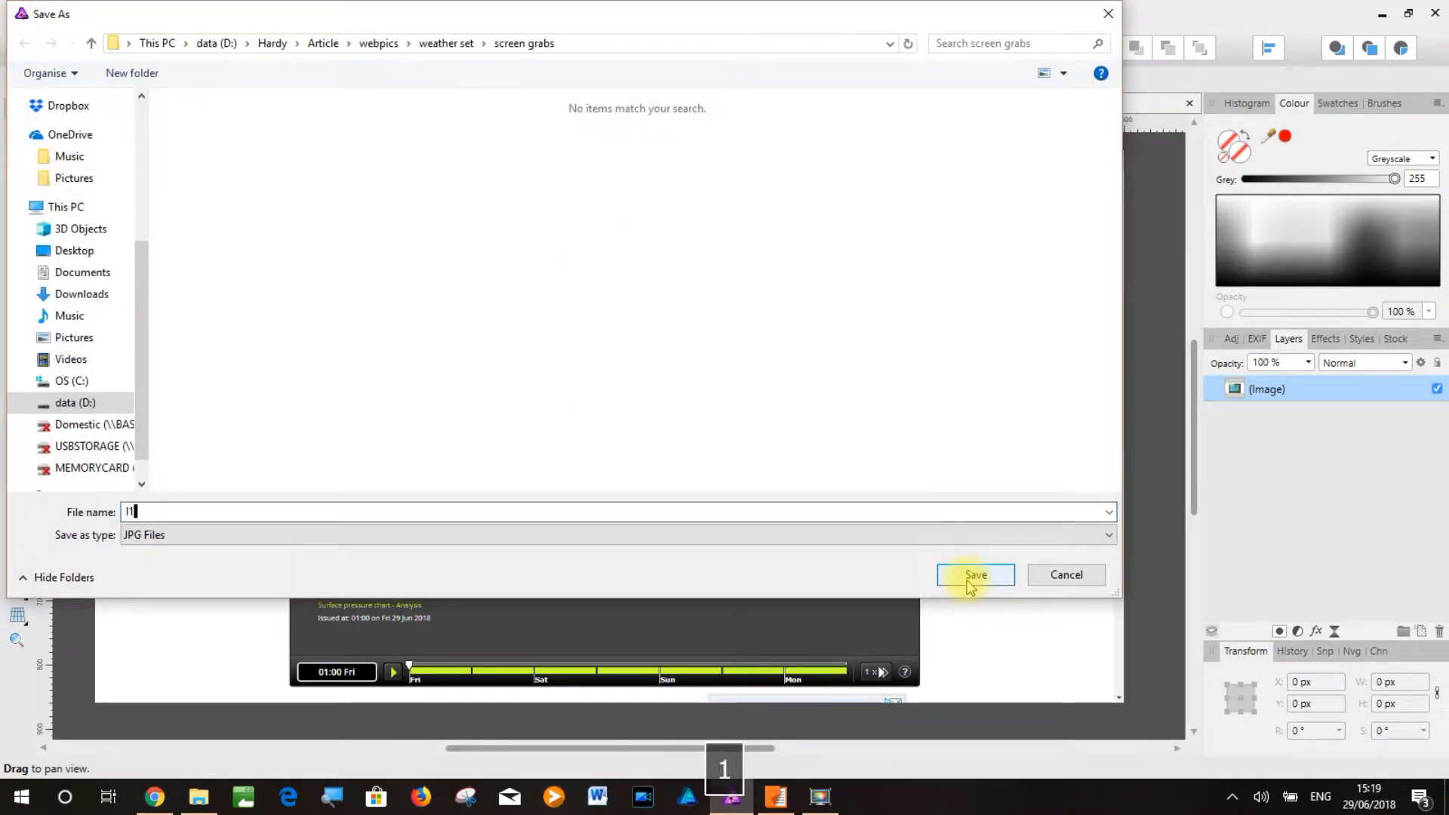
left_click(973, 576)
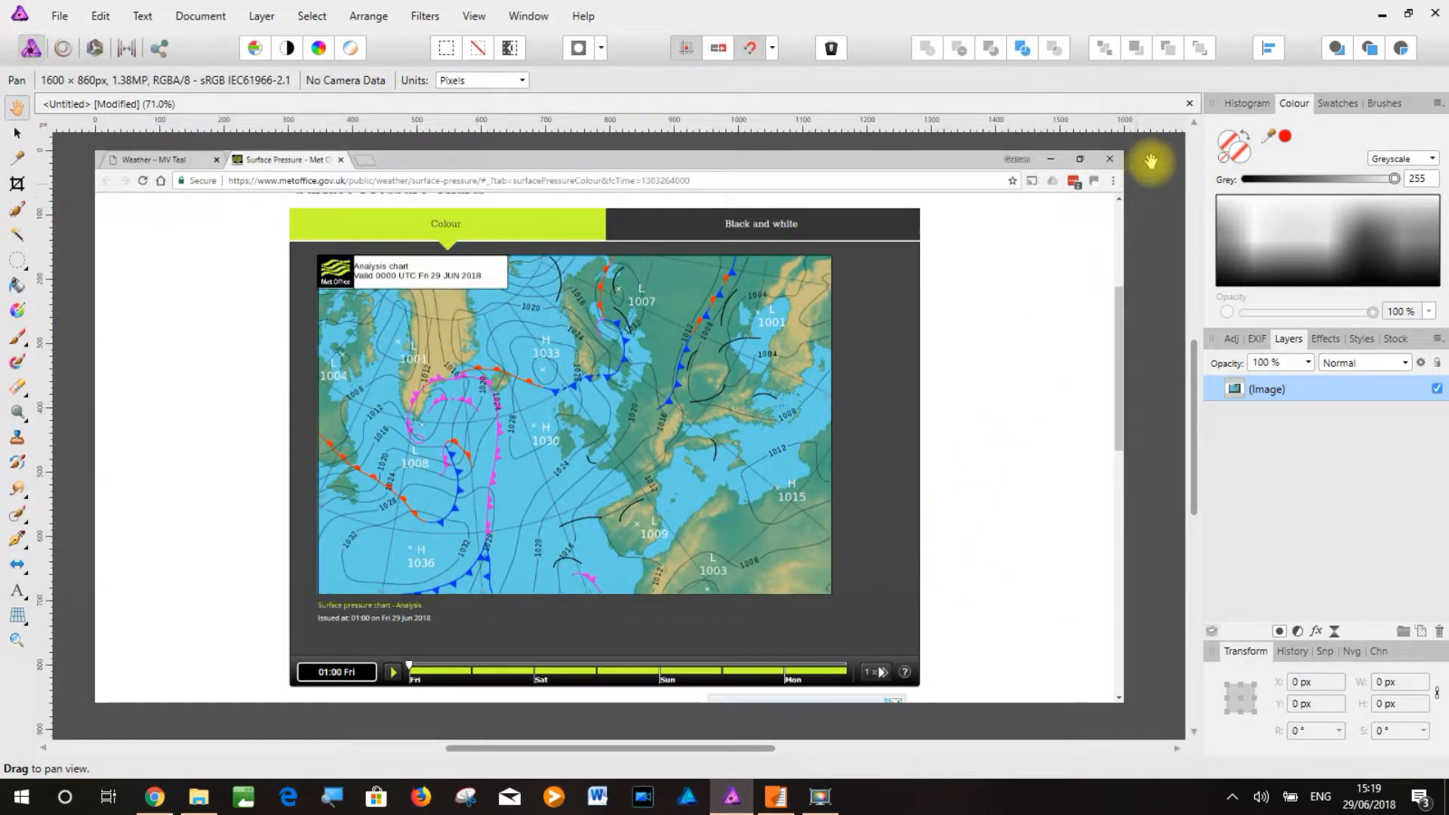
left_click(1190, 104)
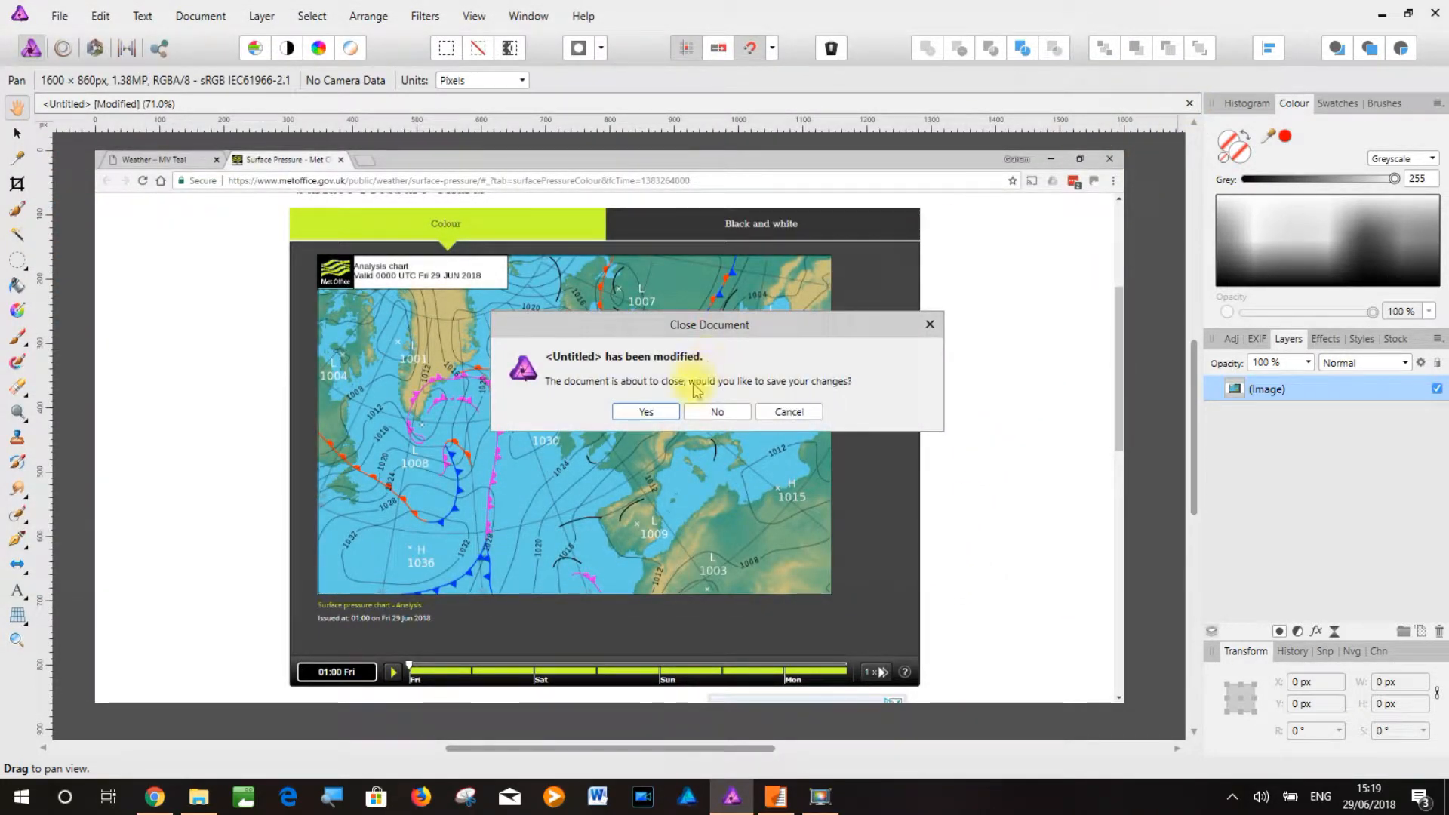
left_click(716, 414)
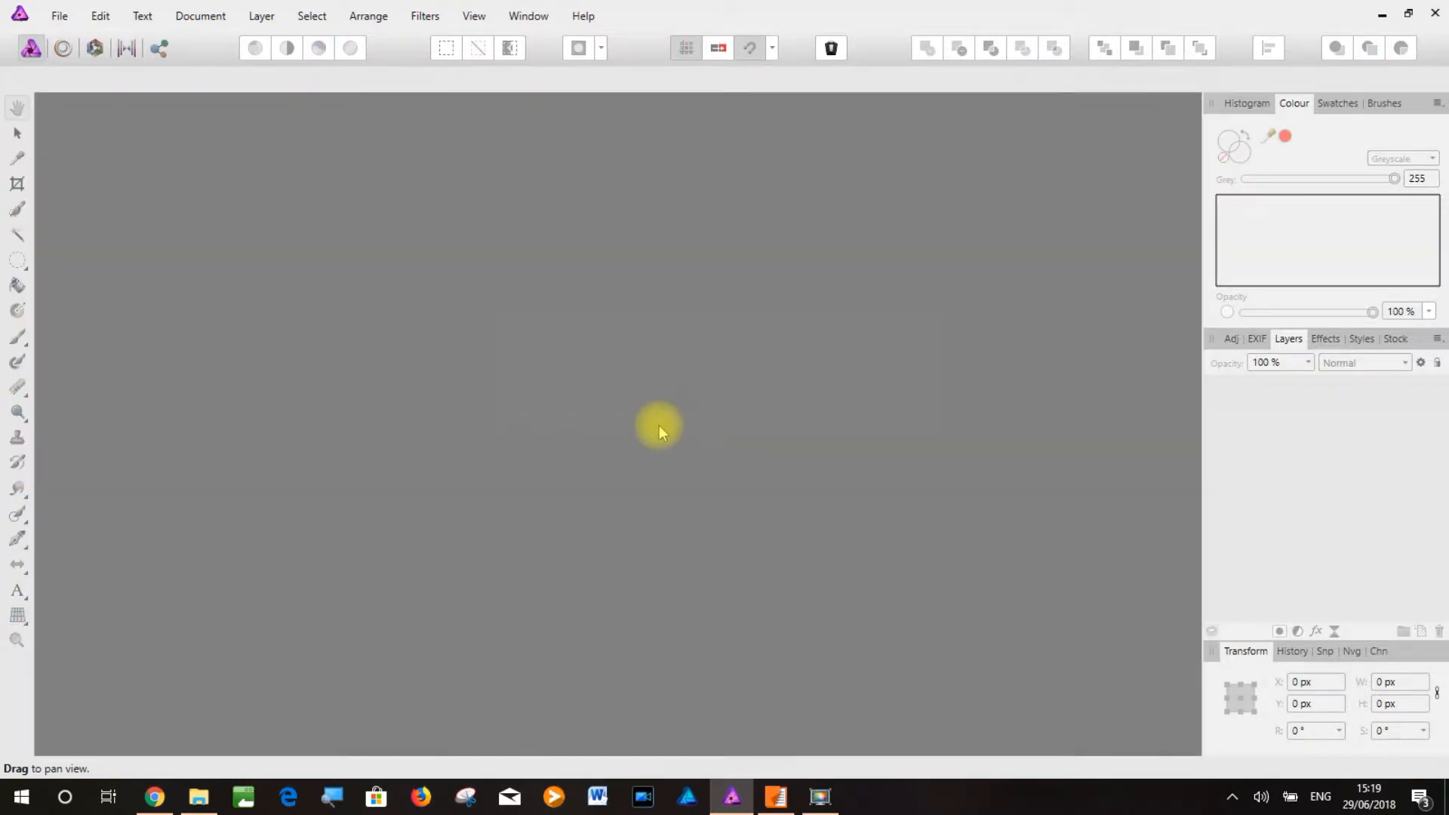
Capture the browser window with the 13:00 Fri forecast chart displayed and create a new Affinity Photo document from the clipboard
left_click(154, 796)
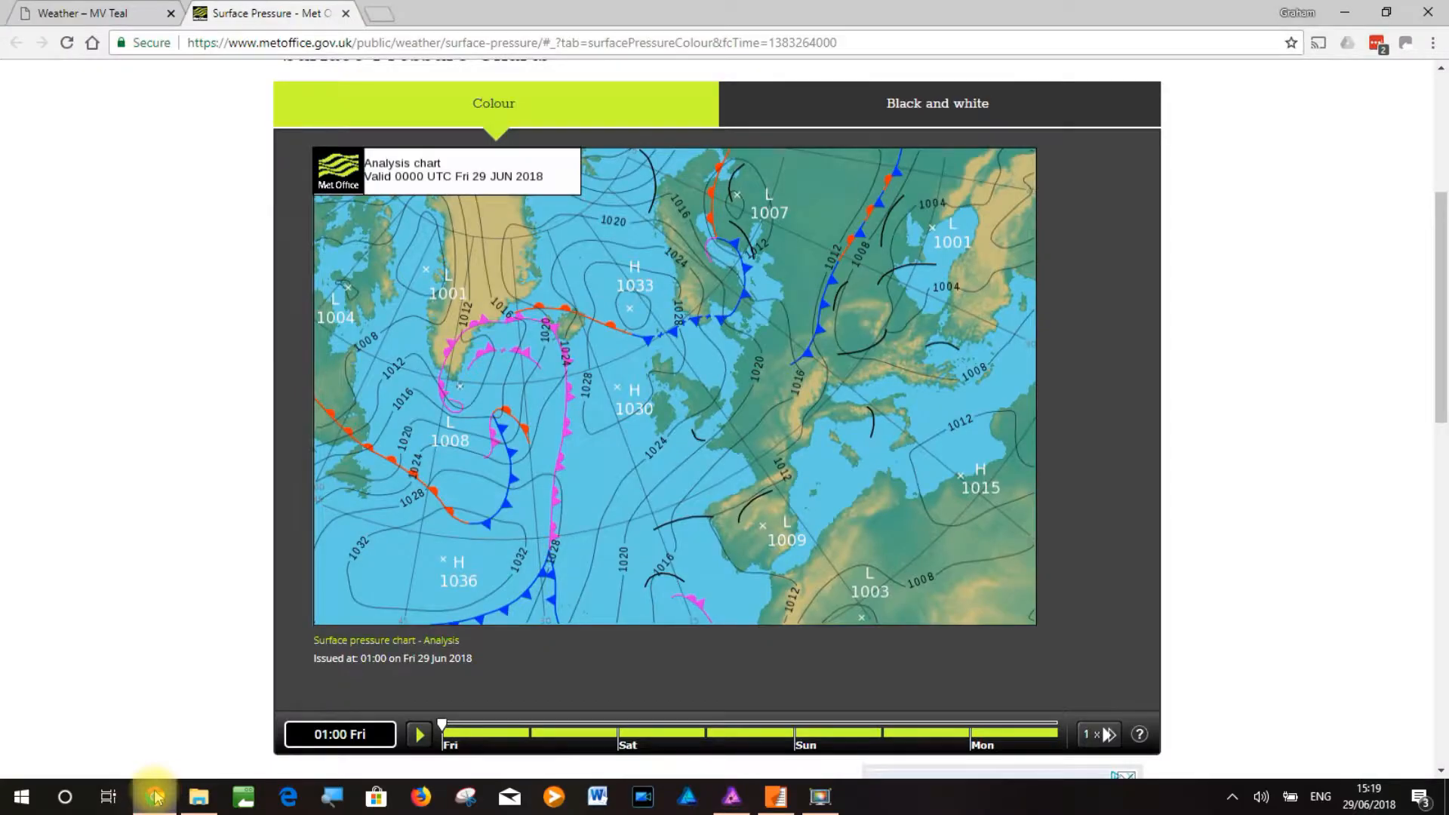
left_click(532, 735)
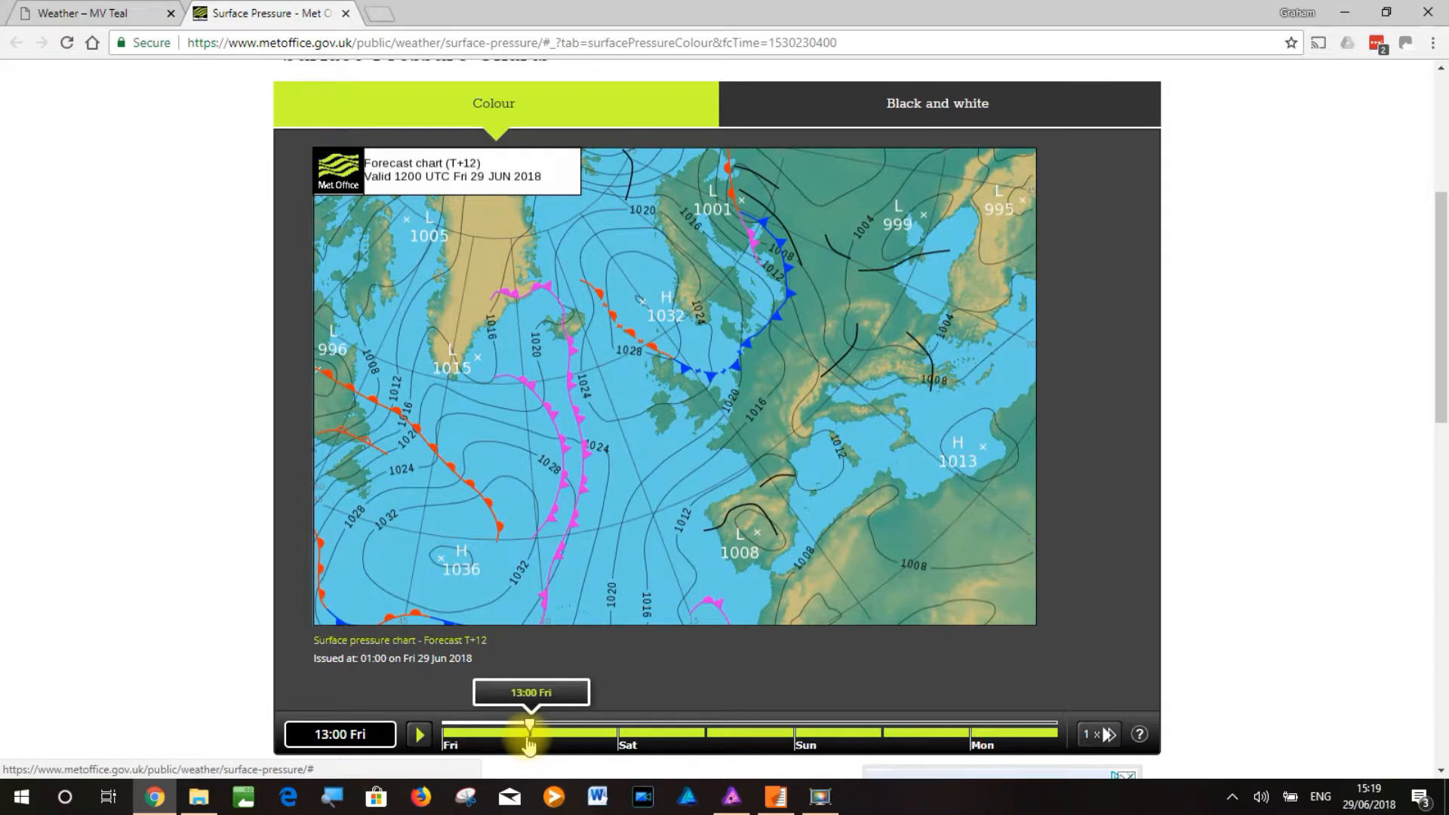
key("alt+Print")
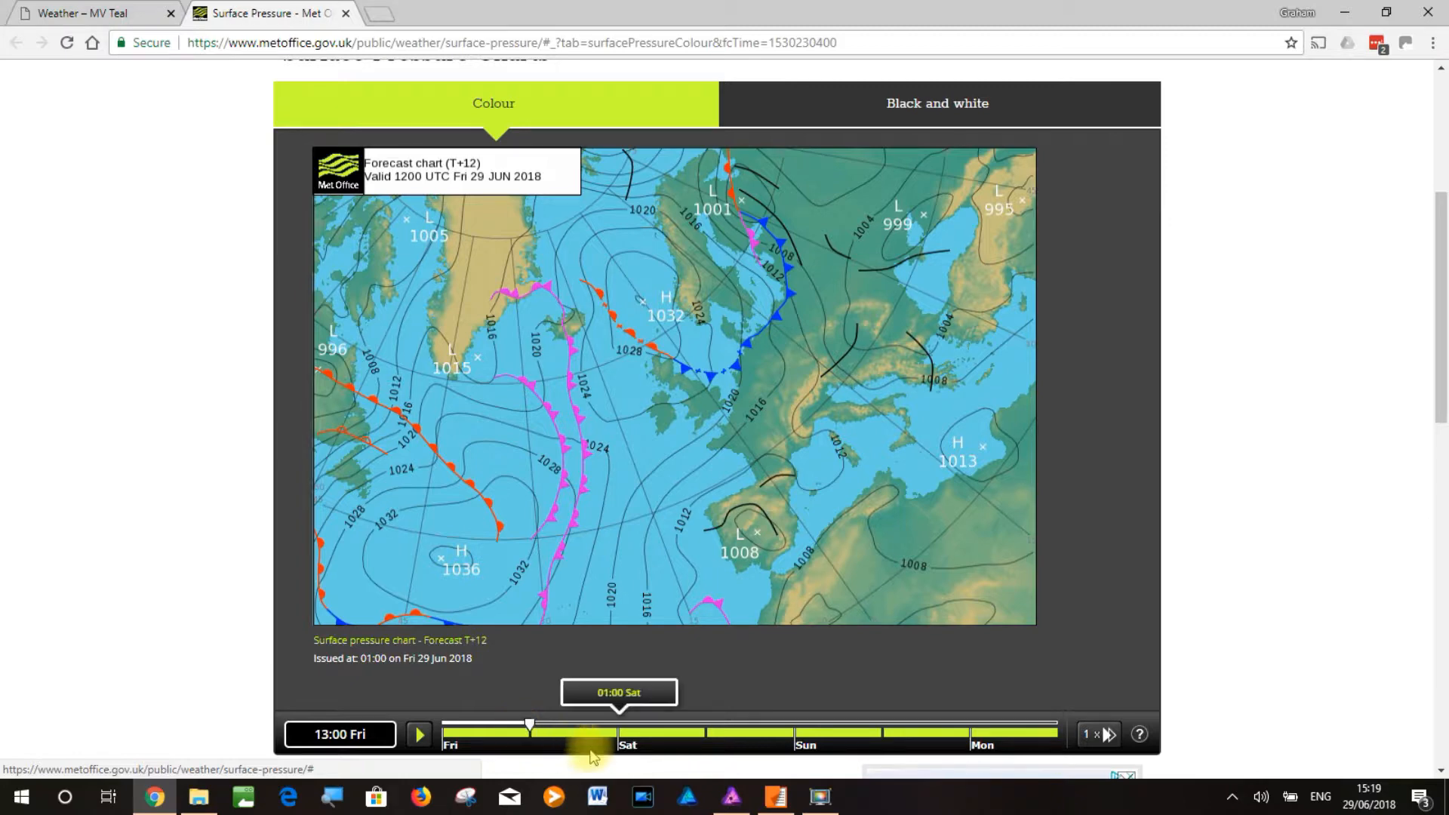
left_click(732, 796)
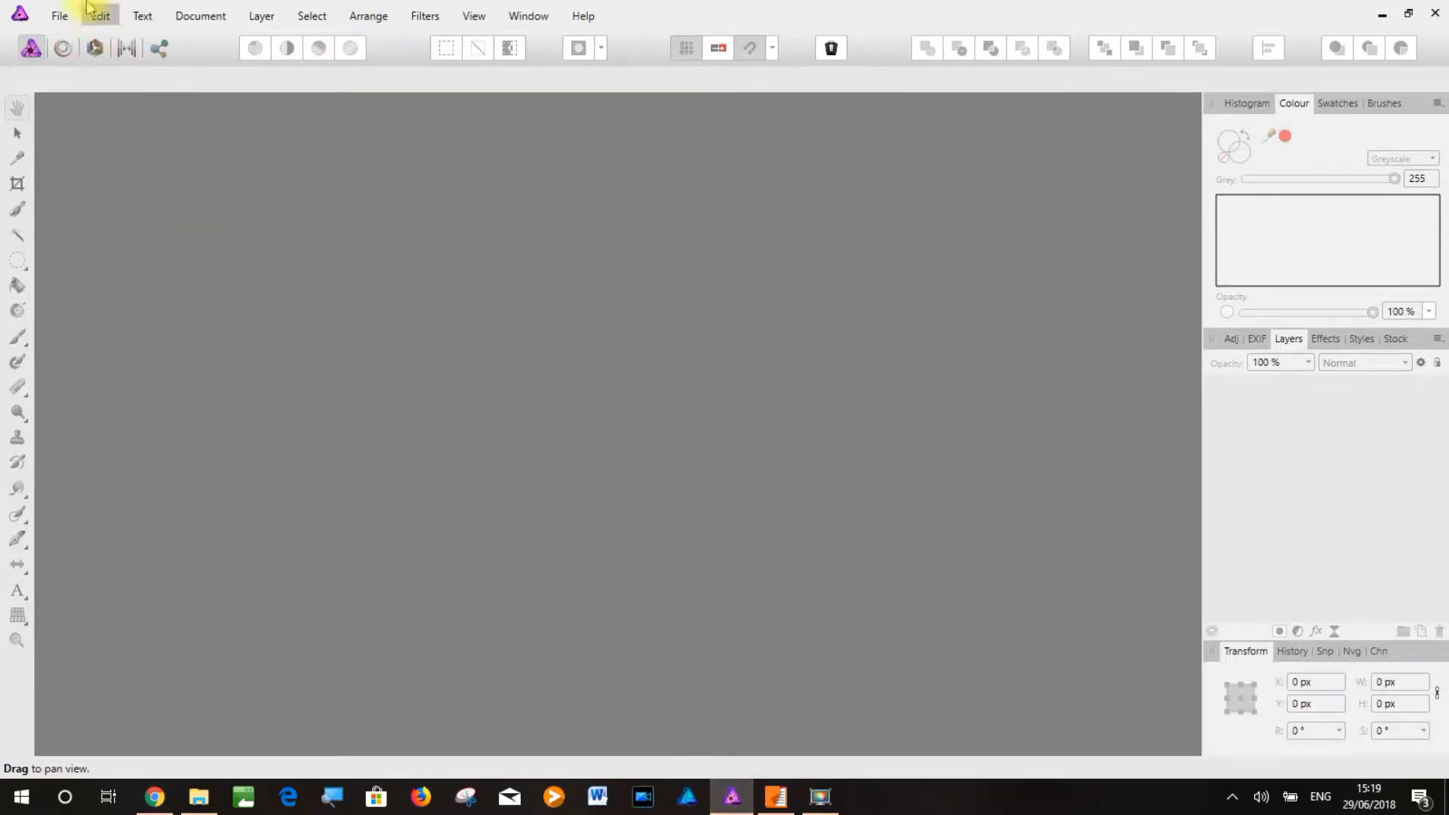
left_click(59, 16)
left_click(63, 77)
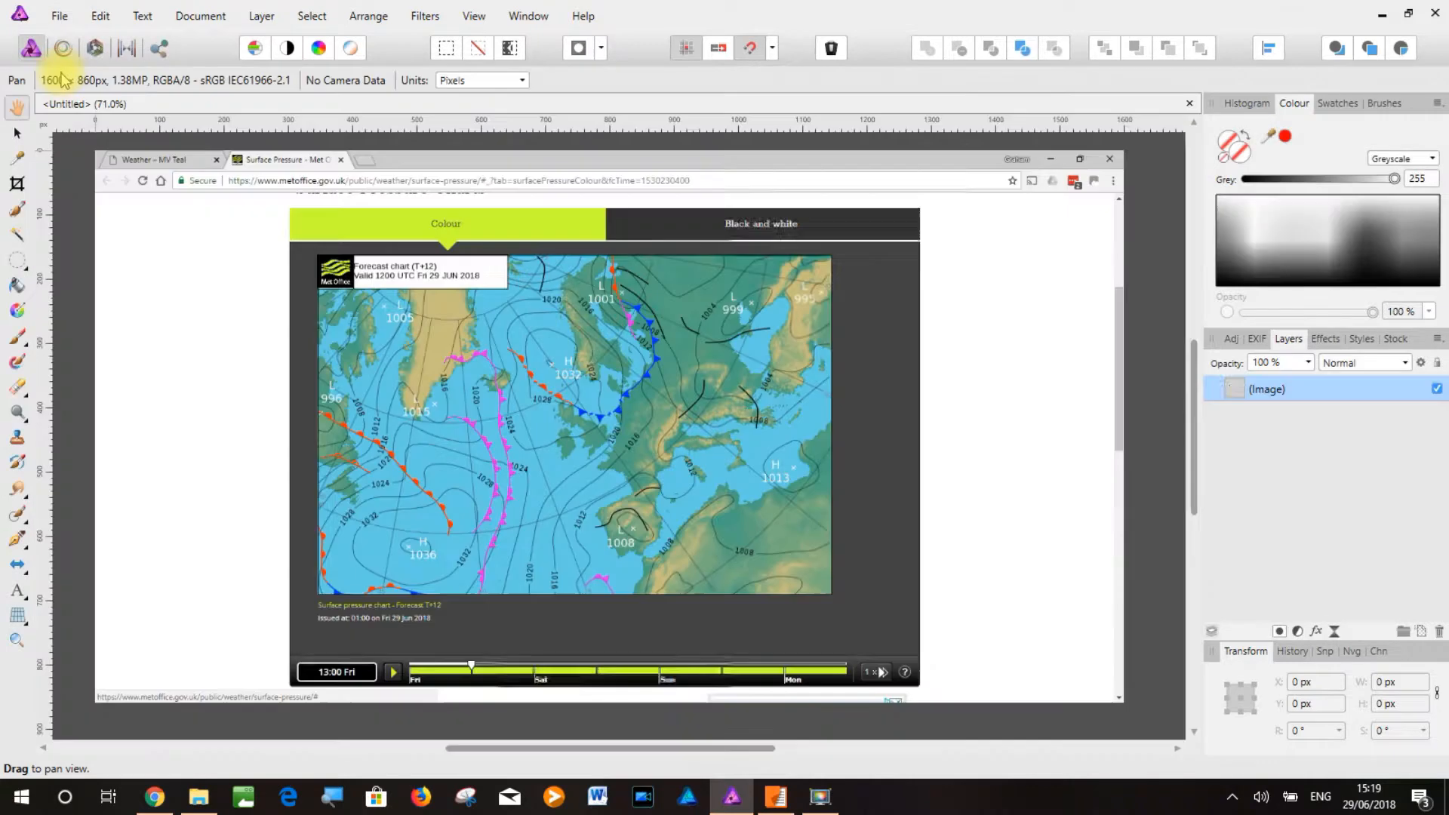
Export the 13:00 Fri forecast capture as a JPEG named I2 in the screen grabs folder
left_click(59, 15)
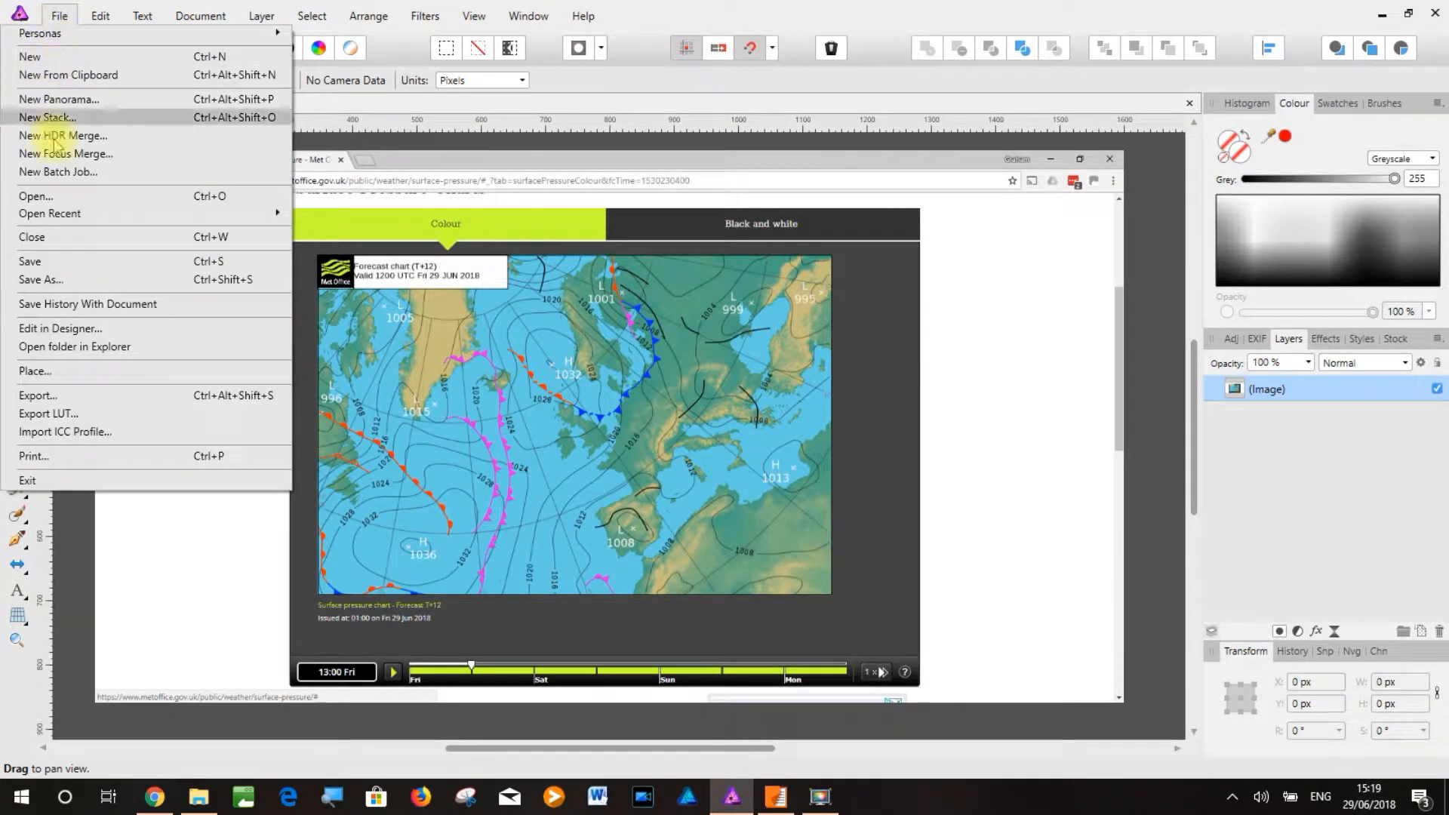
left_click(38, 395)
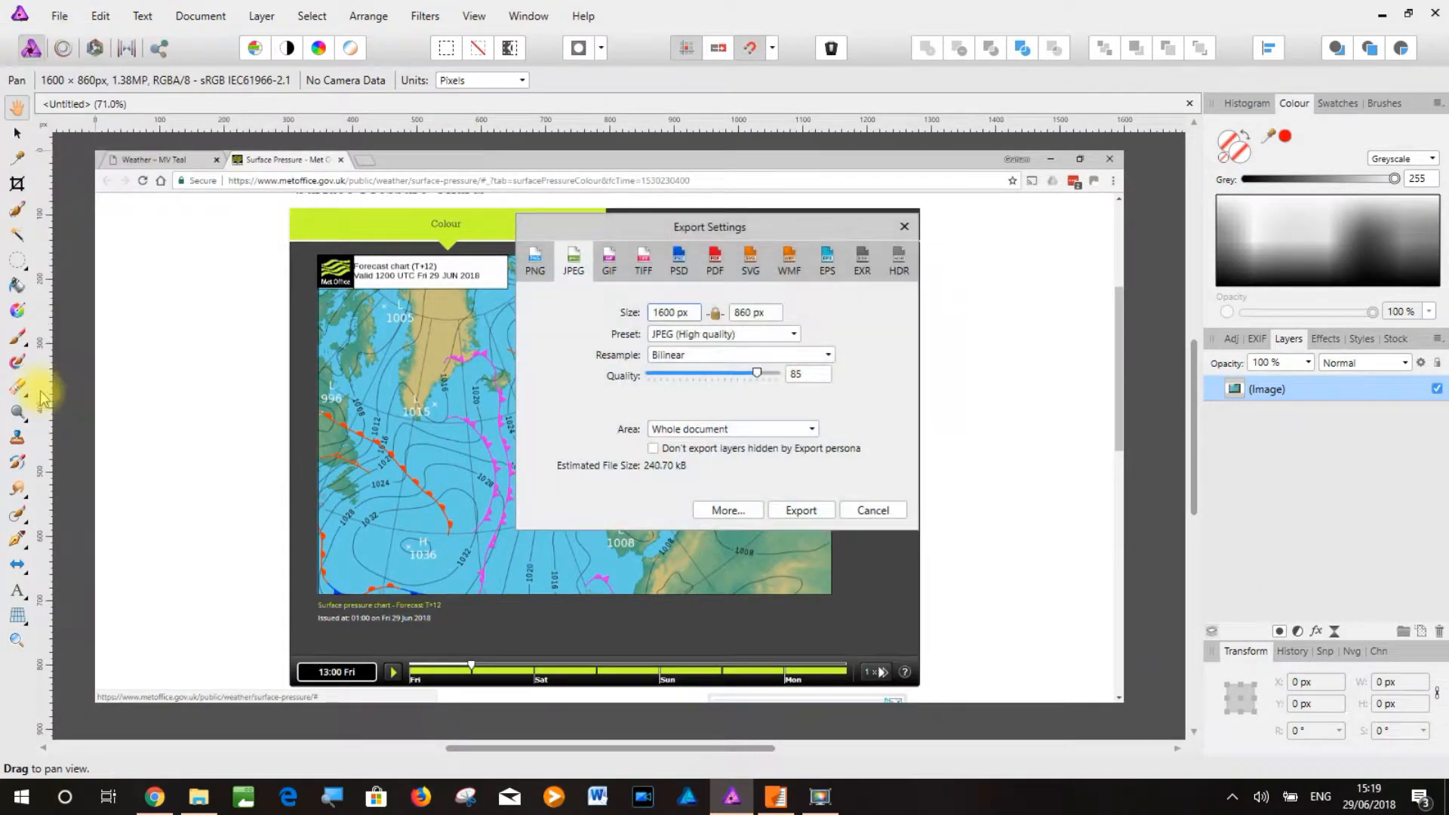
left_click(800, 510)
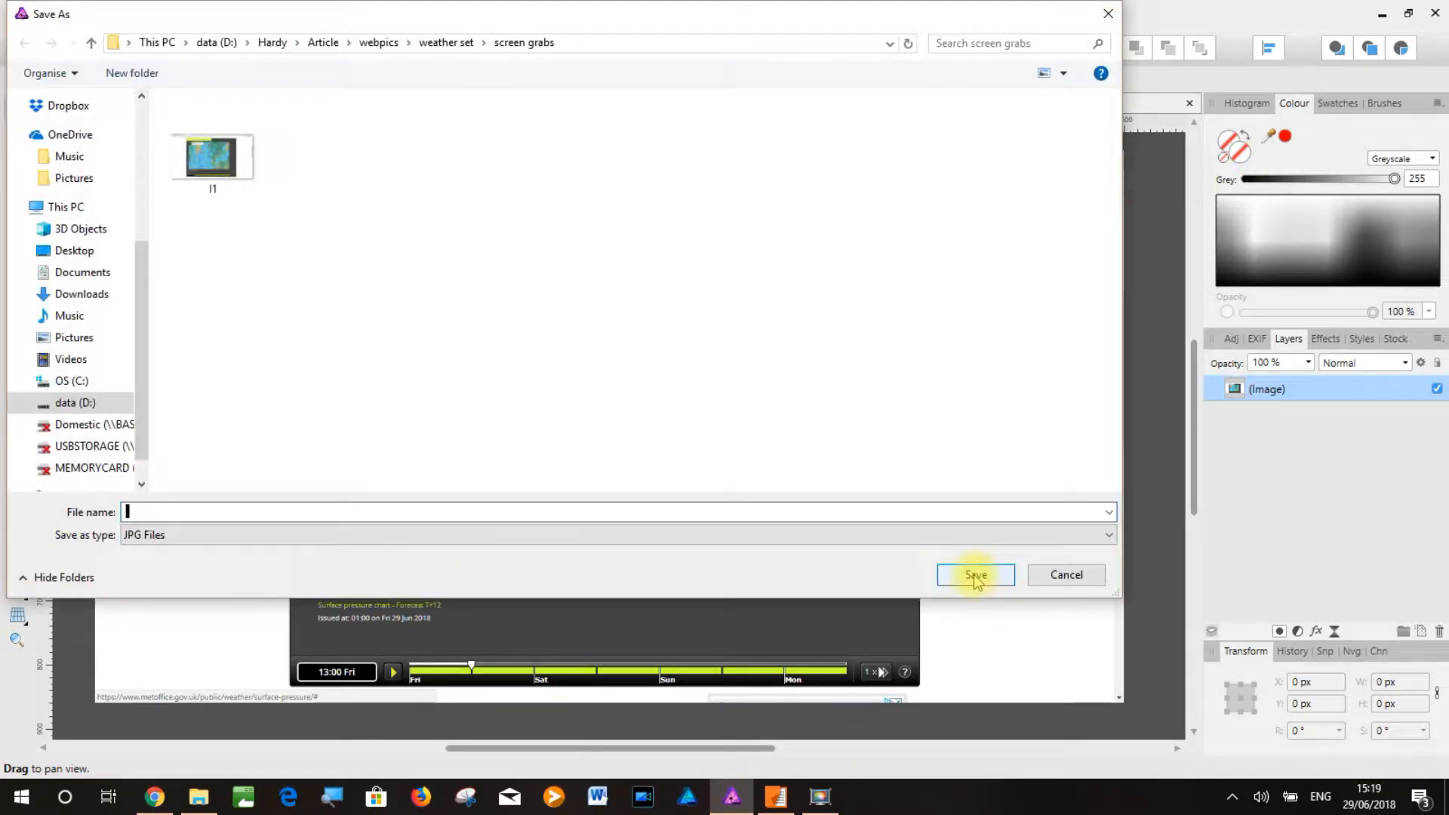
type("I2")
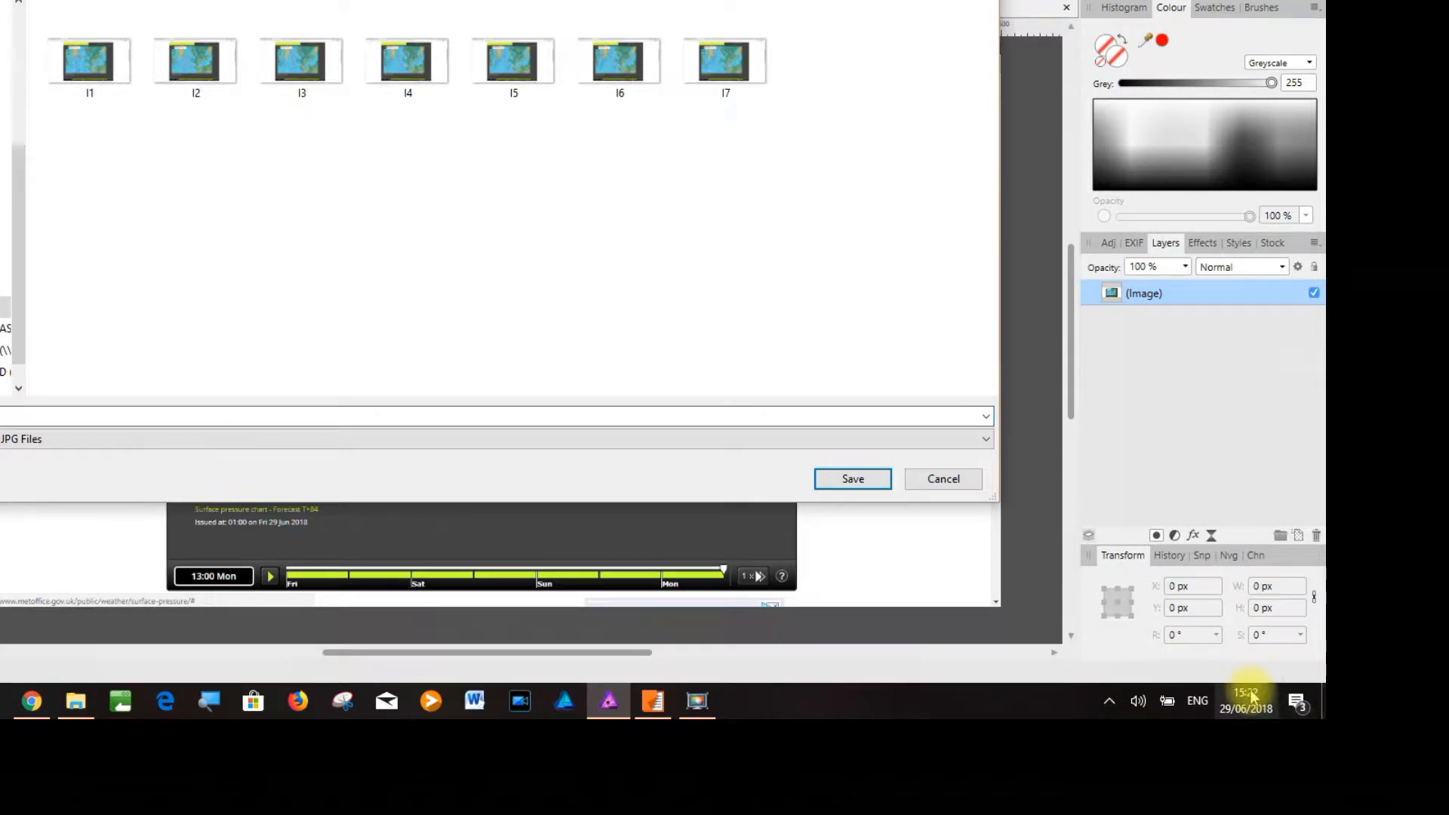
Save the exported 13:00 Mon forecast capture as a JPEG named I8 in the screen grabs folder
mouse_move(1251, 694)
type("I8")
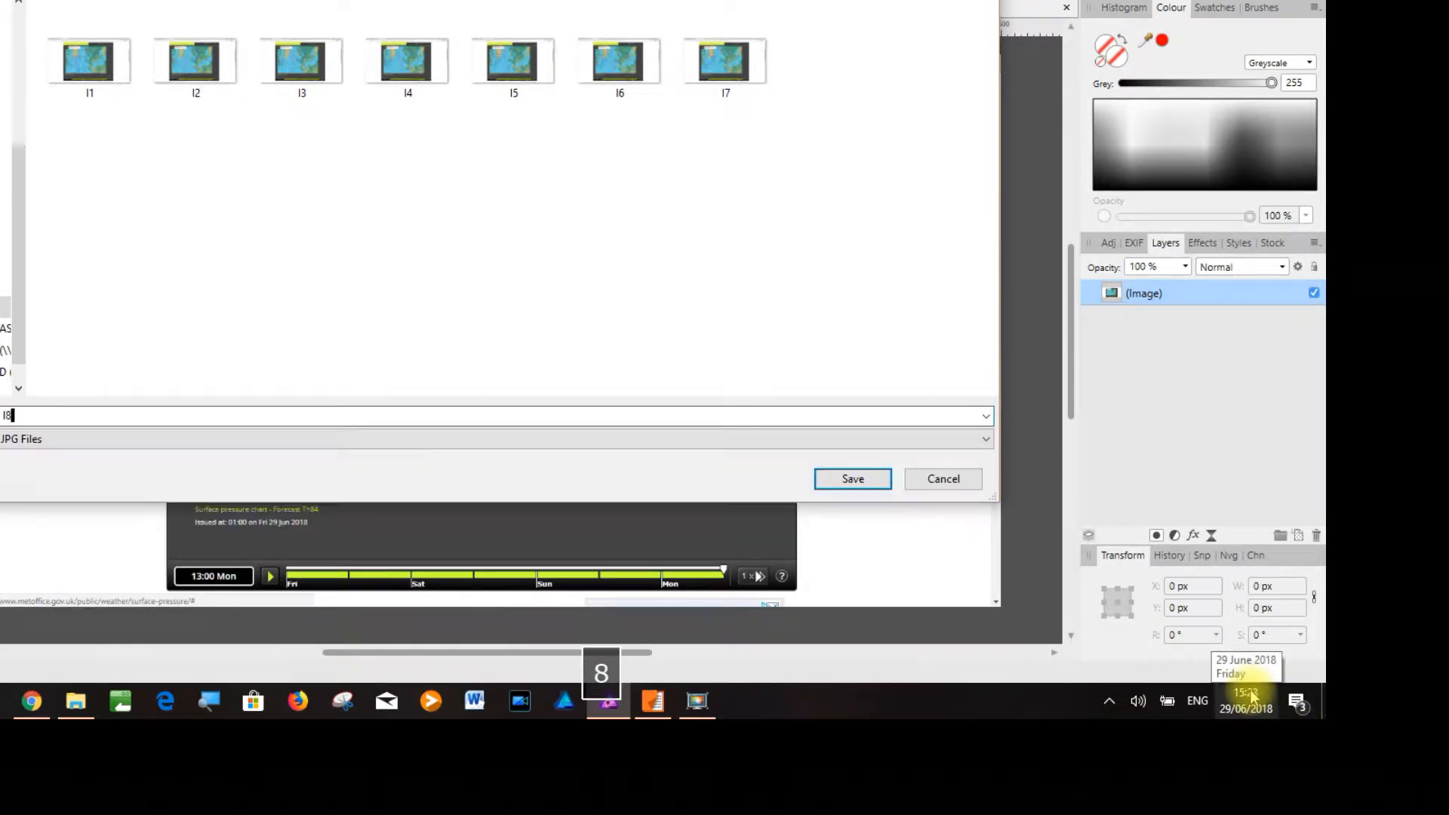
key("Return")
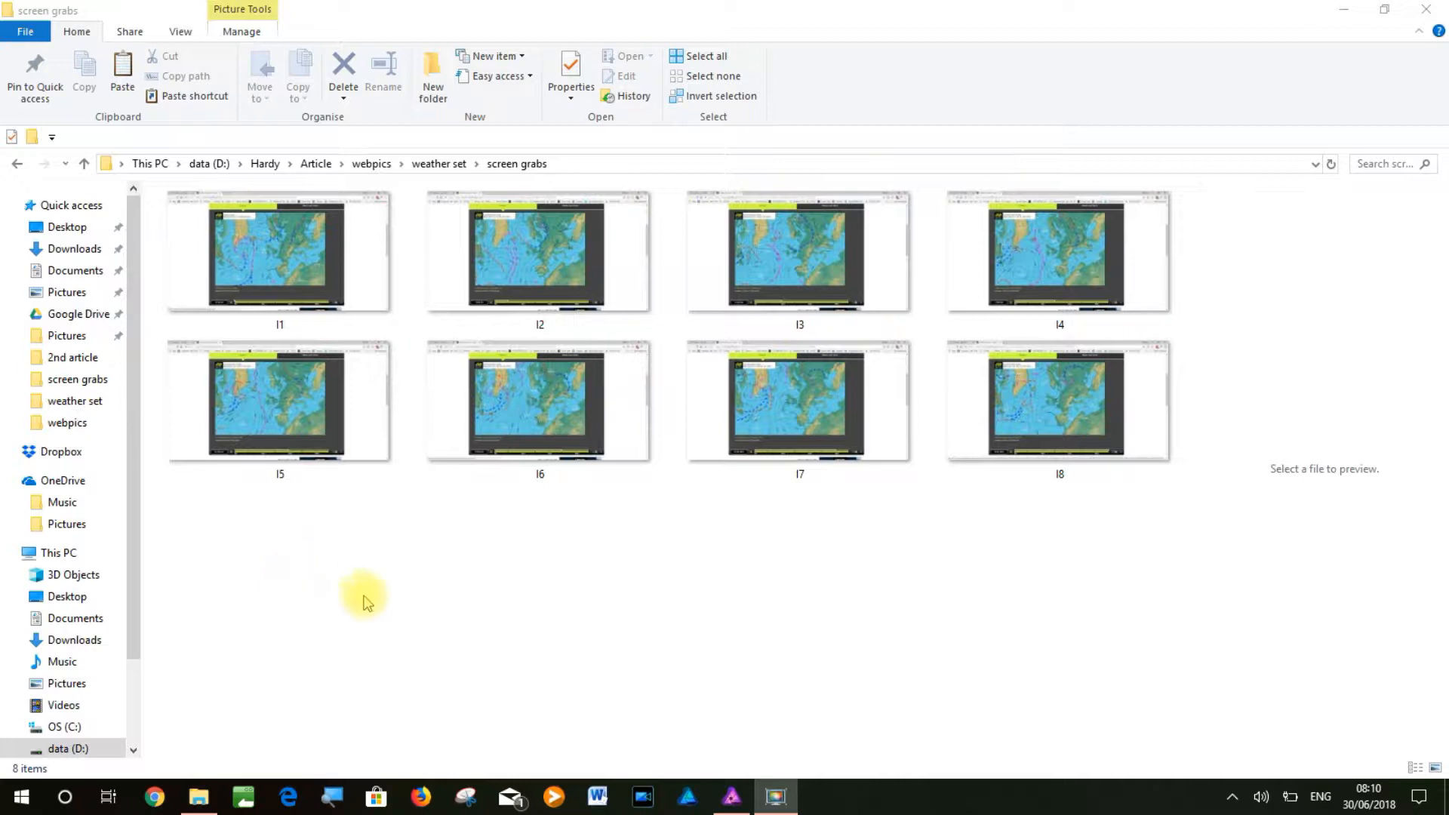
Switch to Affinity Photo and show the Macro studio panel
left_click(732, 797)
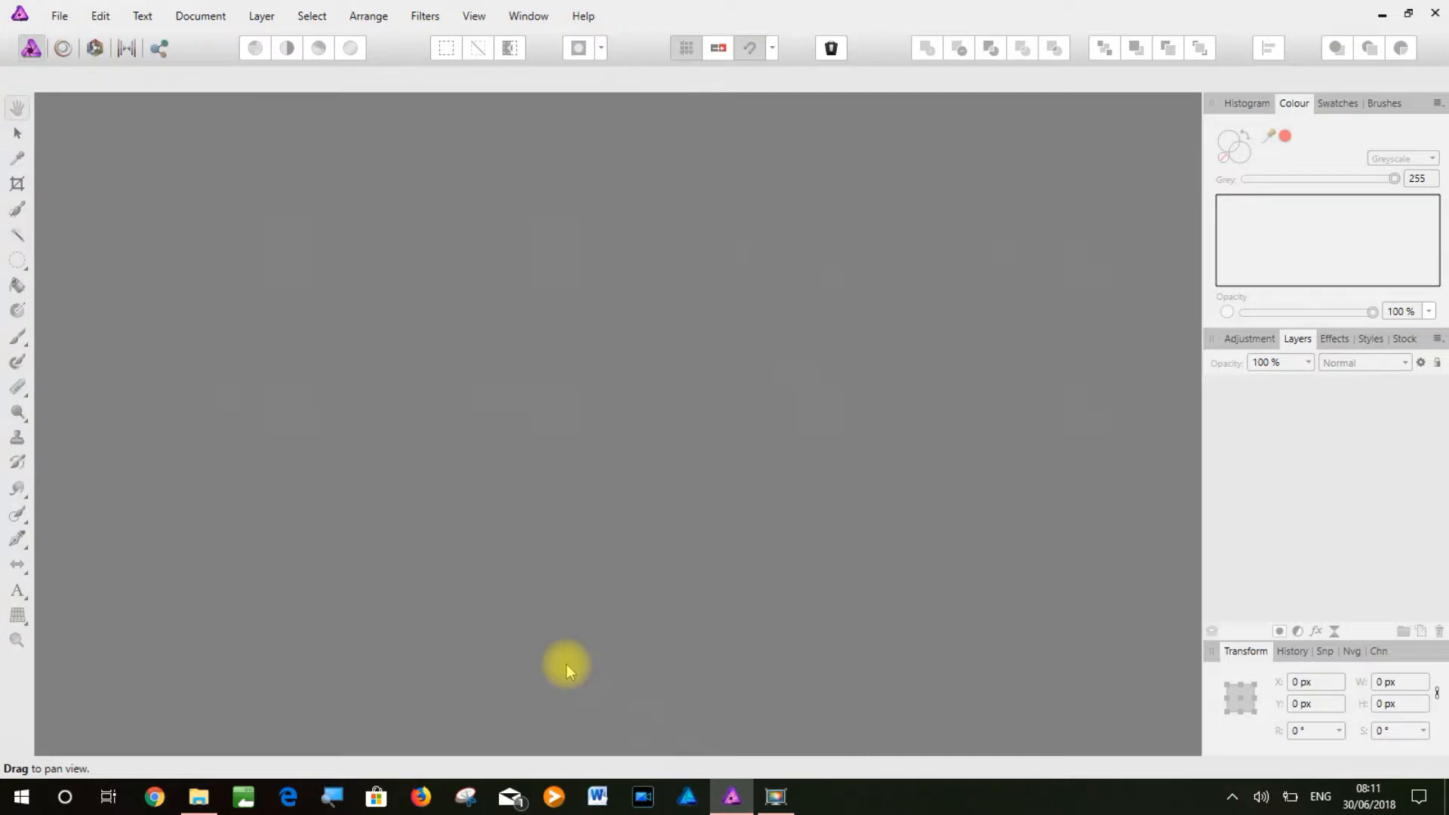
left_click(473, 15)
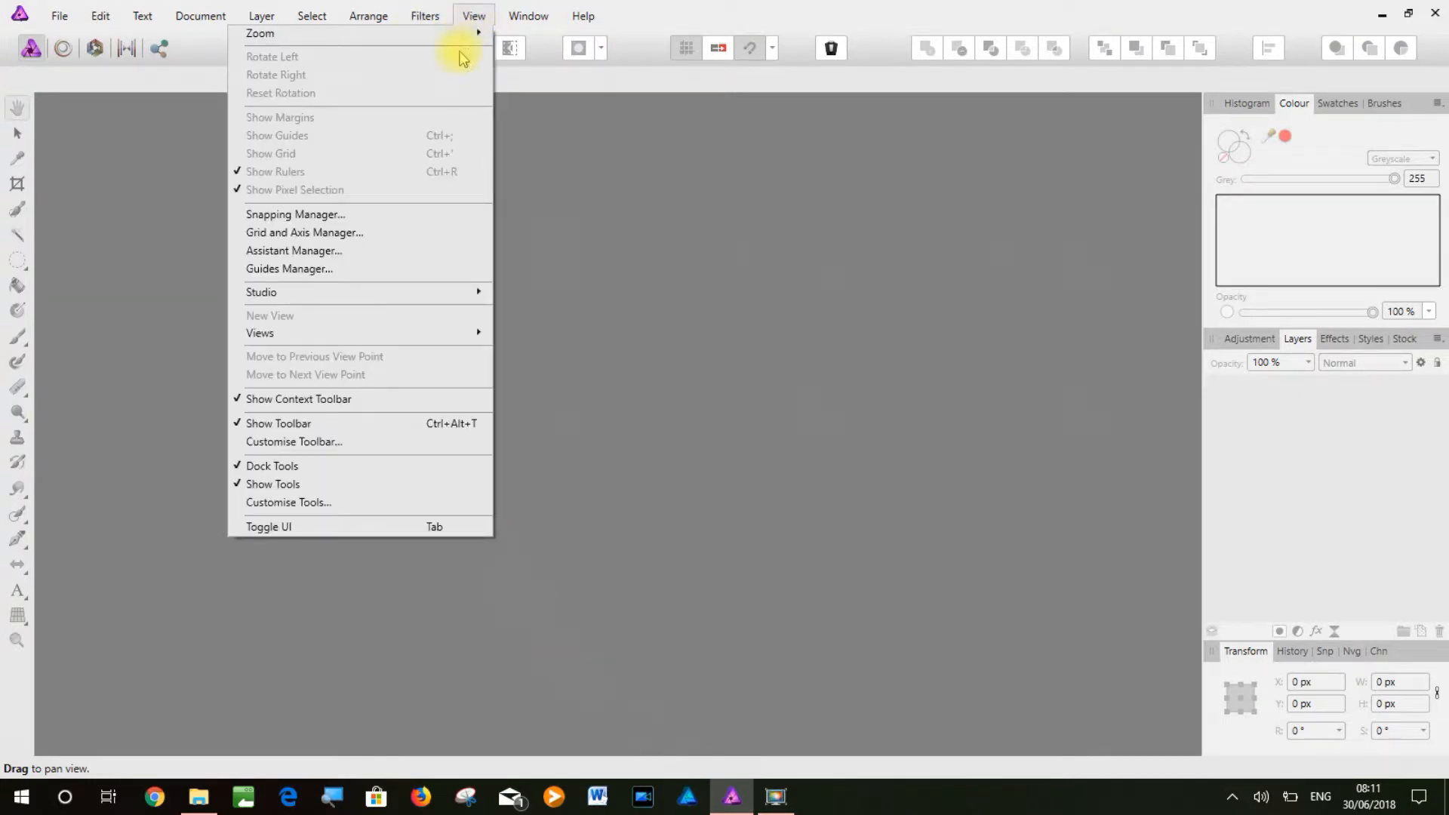
mouse_move(326, 292)
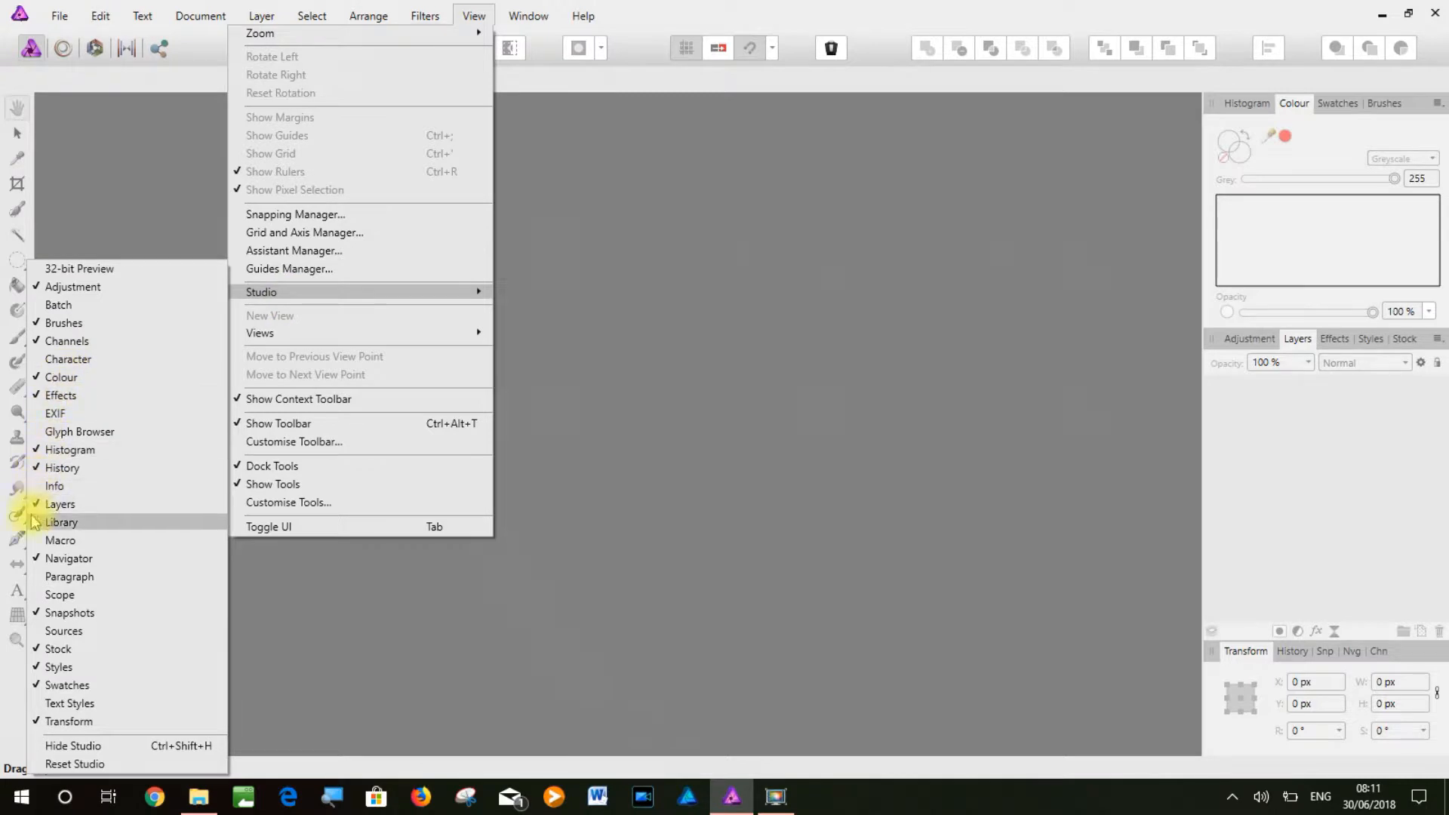
left_click(31, 541)
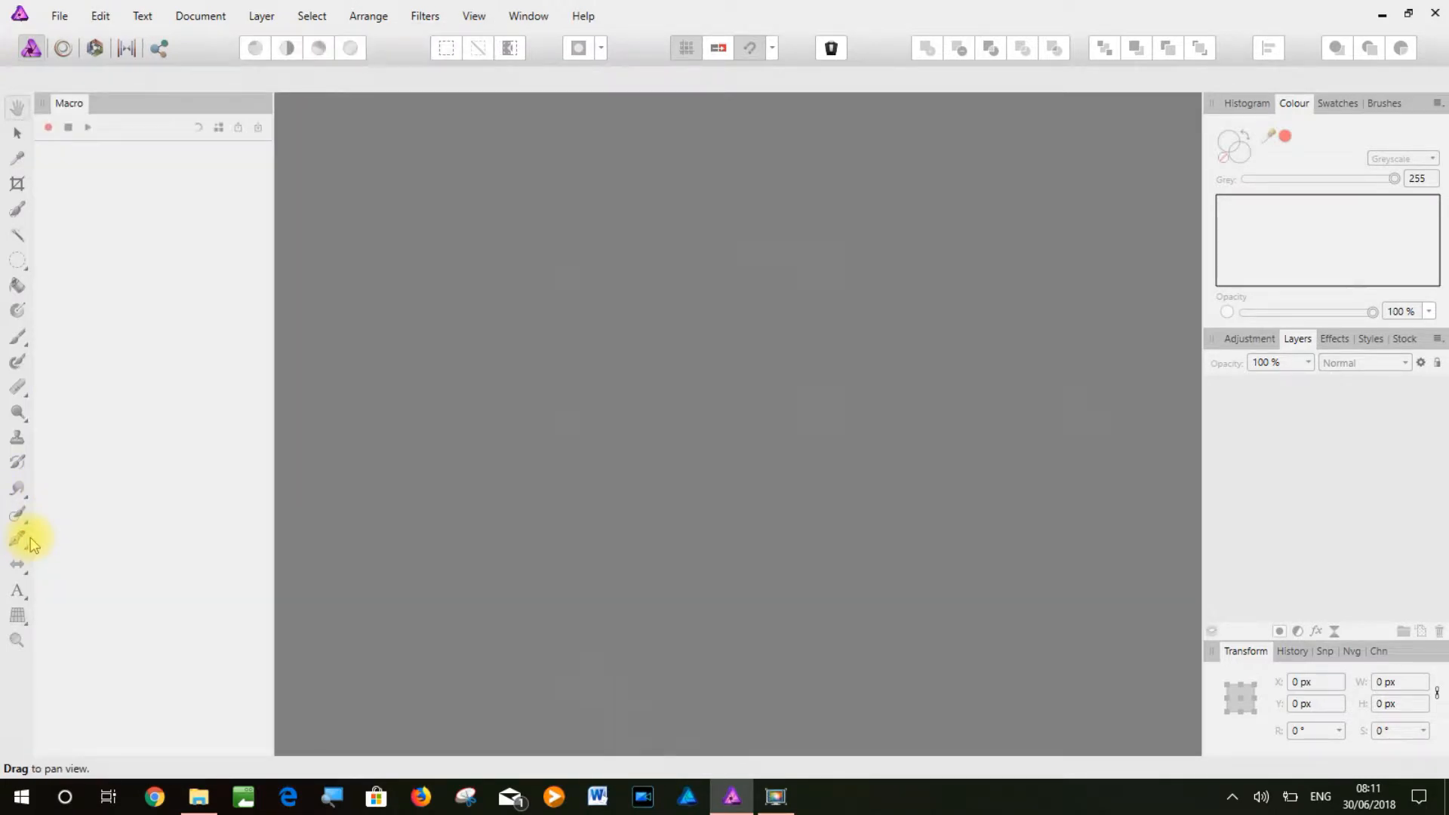
Open the I1 image from the screen grabs folder
left_click(59, 17)
left_click(47, 198)
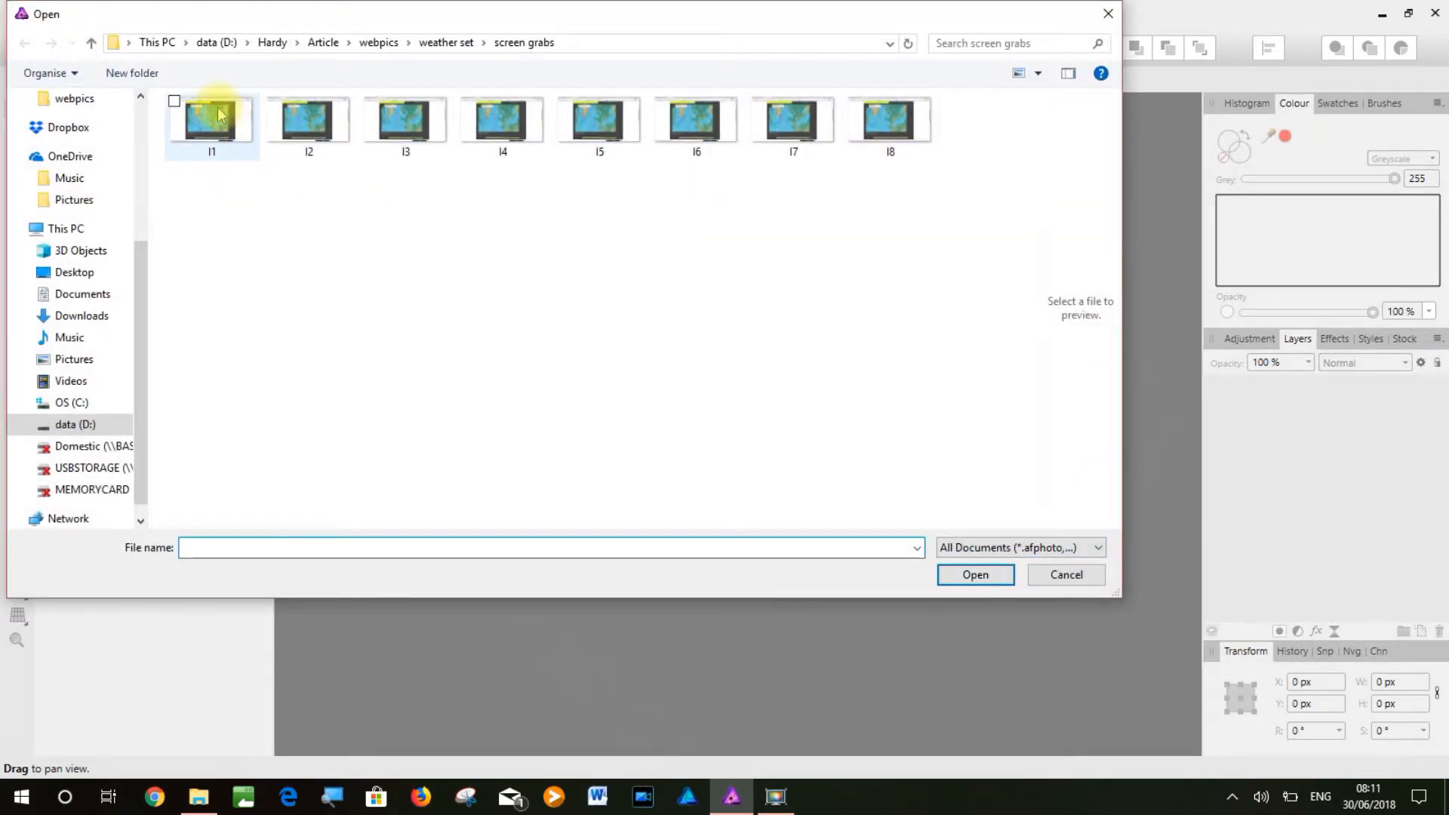
double_click(219, 115)
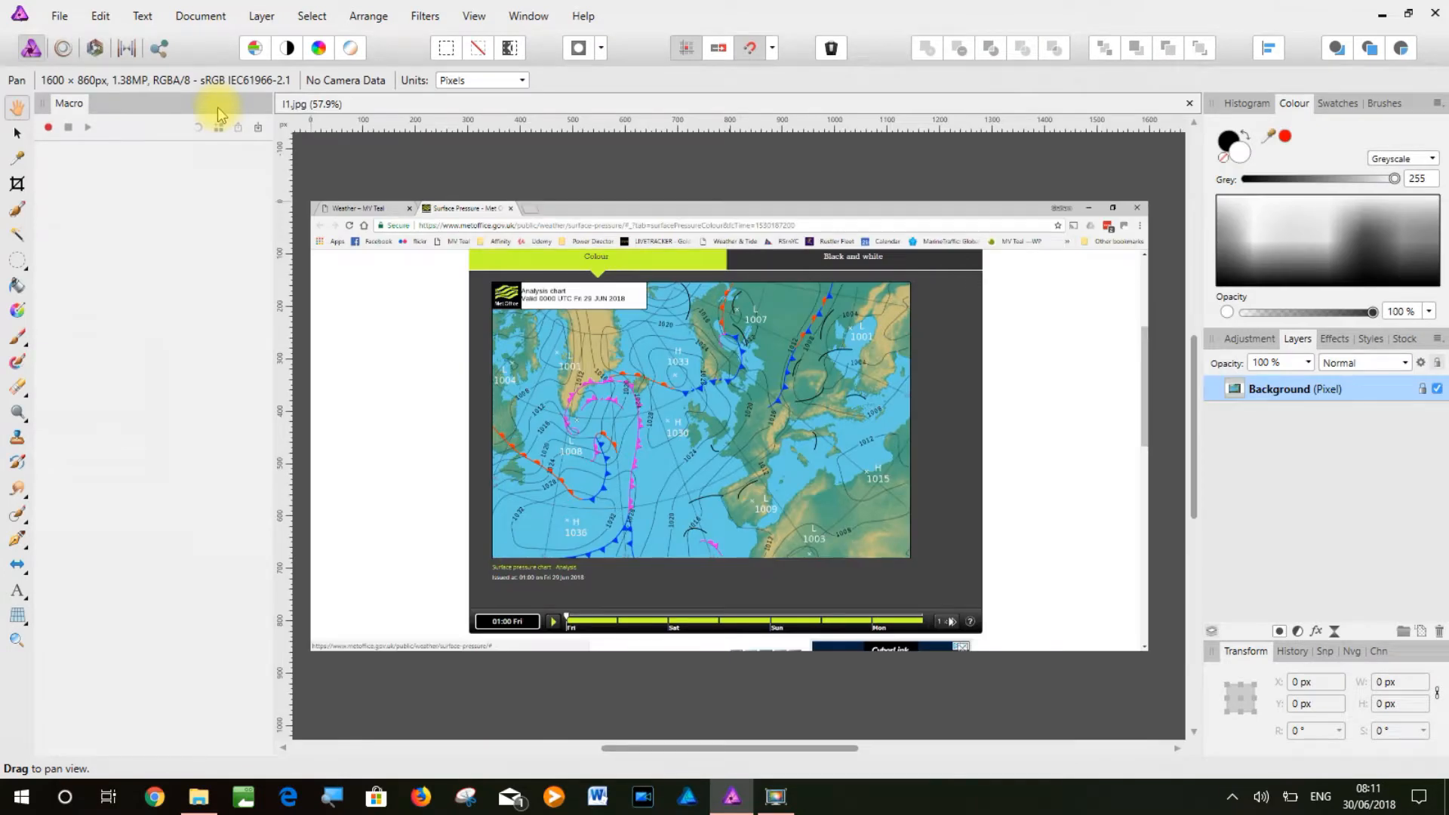
Start recording a macro and crop the image to the edges of the weather map, about 795 × 518 px
left_click(48, 128)
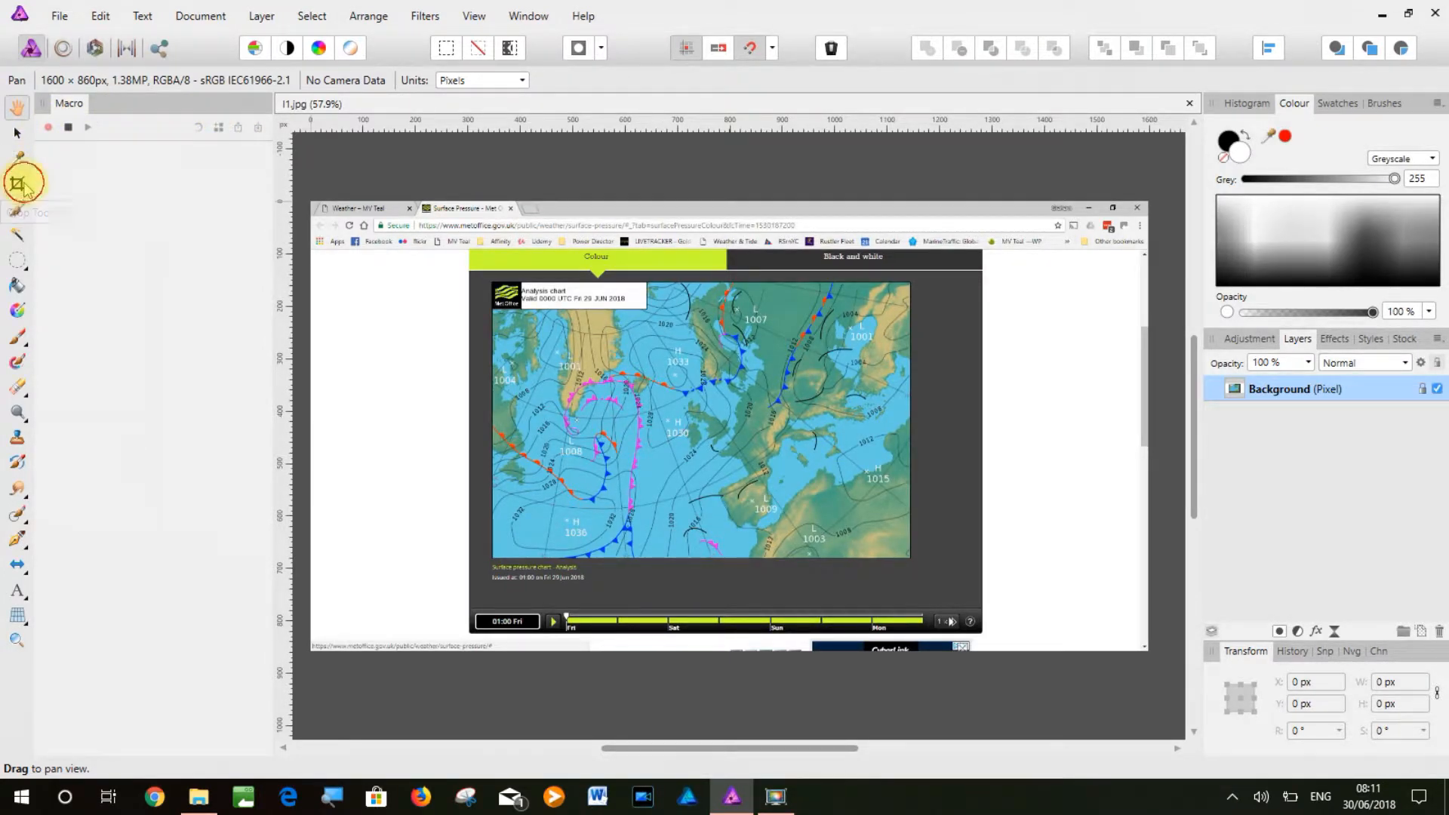
left_click(17, 183)
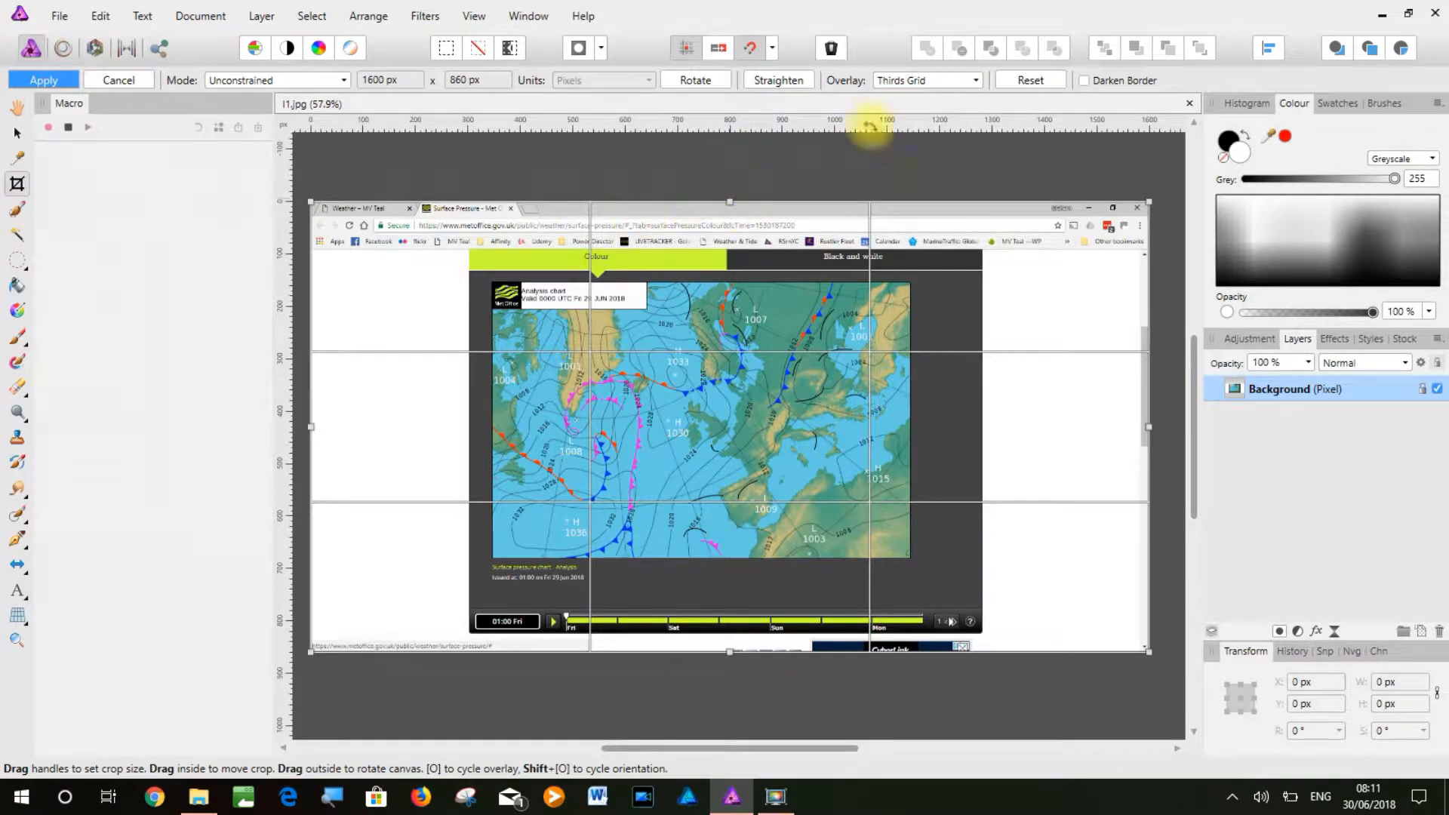
left_click_drag(729, 197, 729, 281)
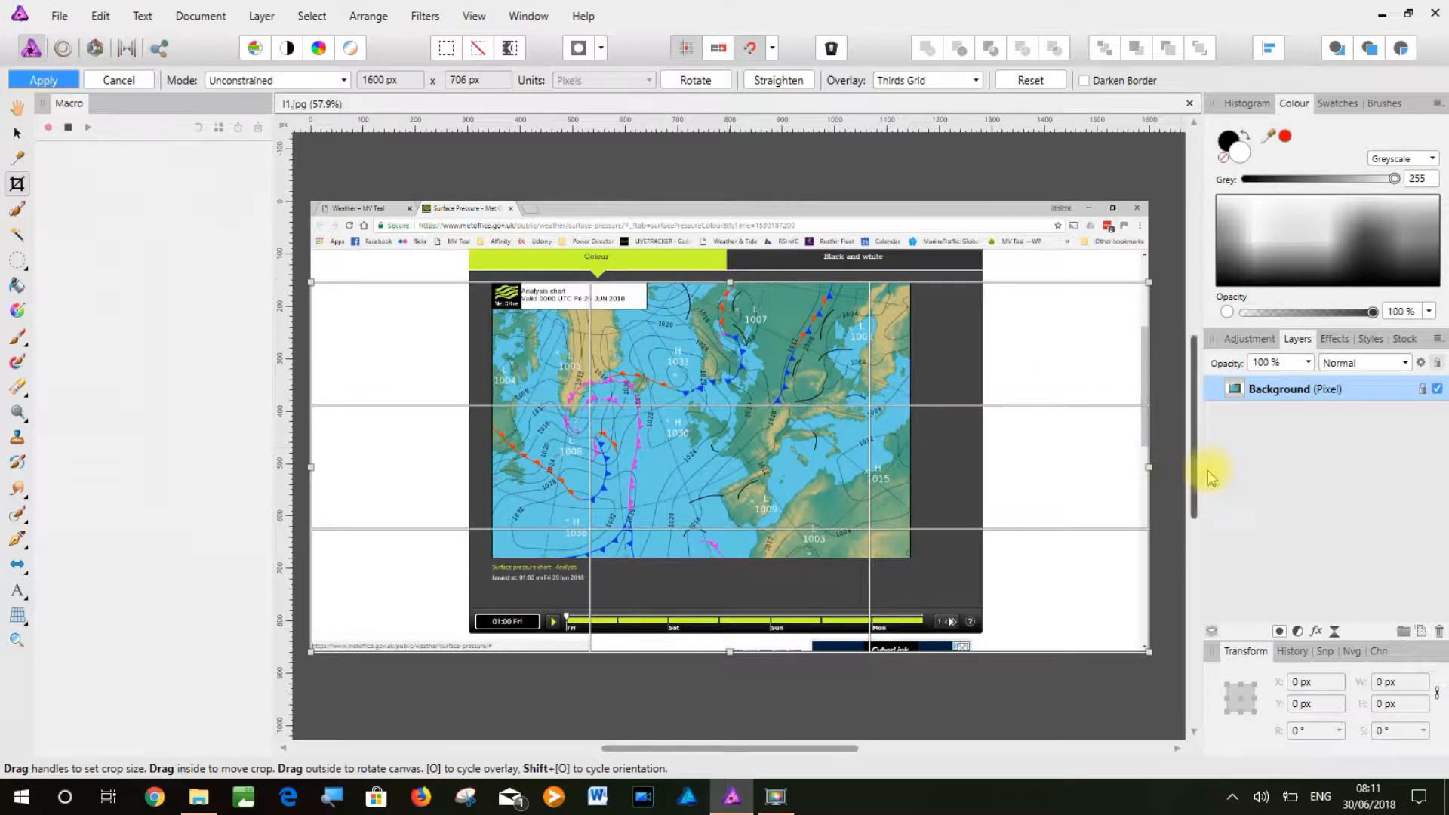
left_click_drag(1146, 466, 906, 466)
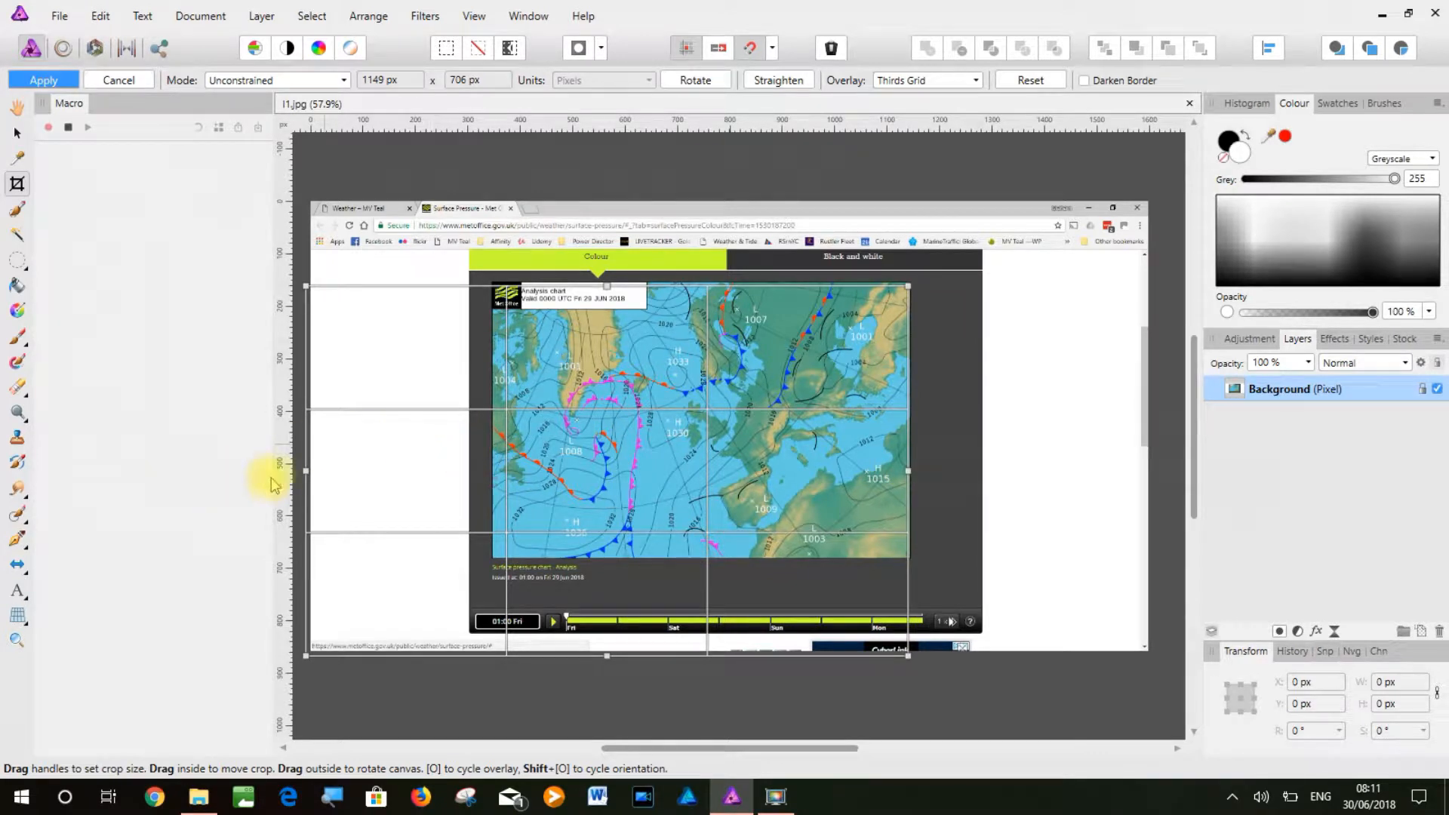
left_click_drag(306, 469, 491, 469)
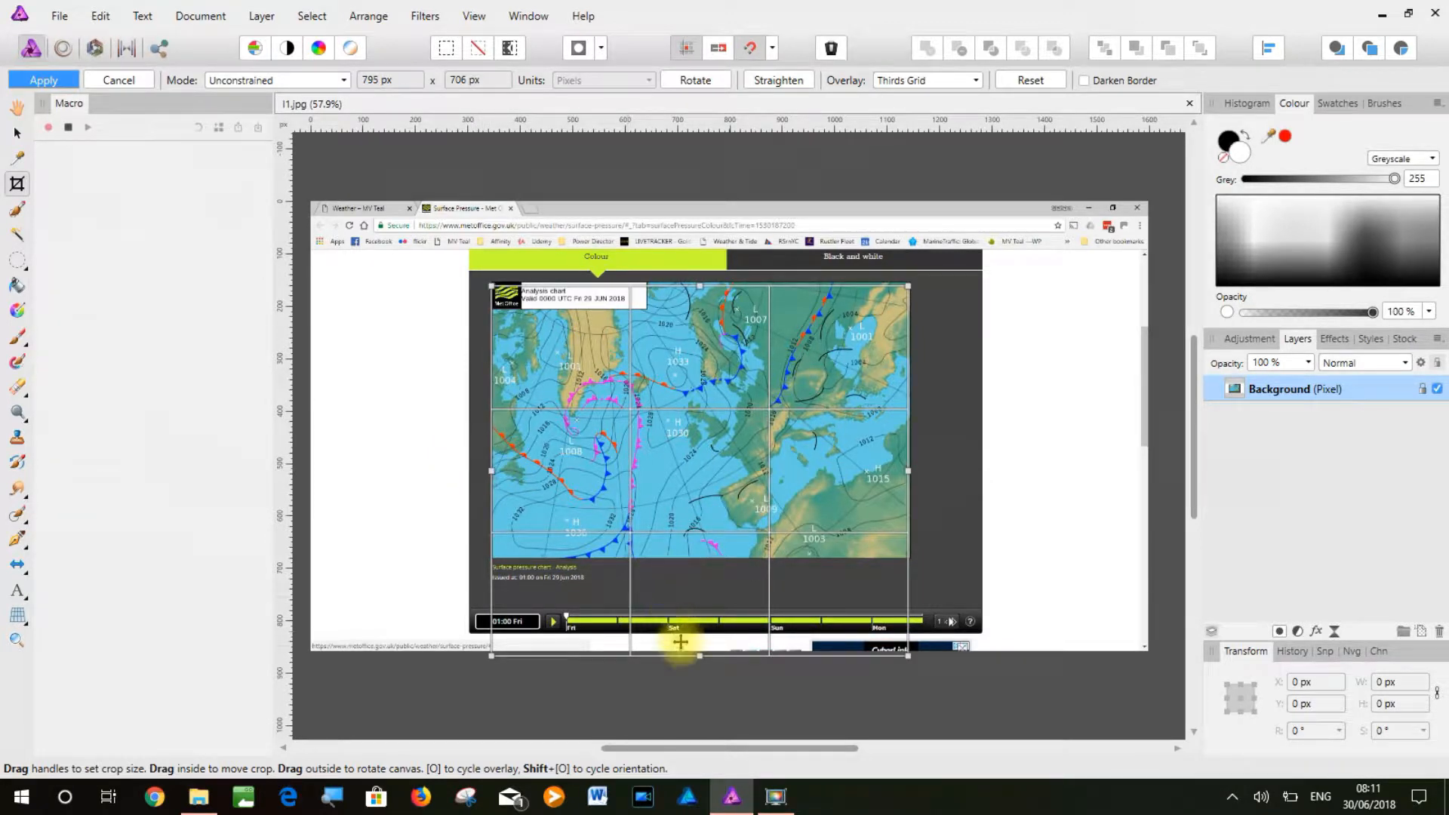
left_click_drag(699, 656, 699, 559)
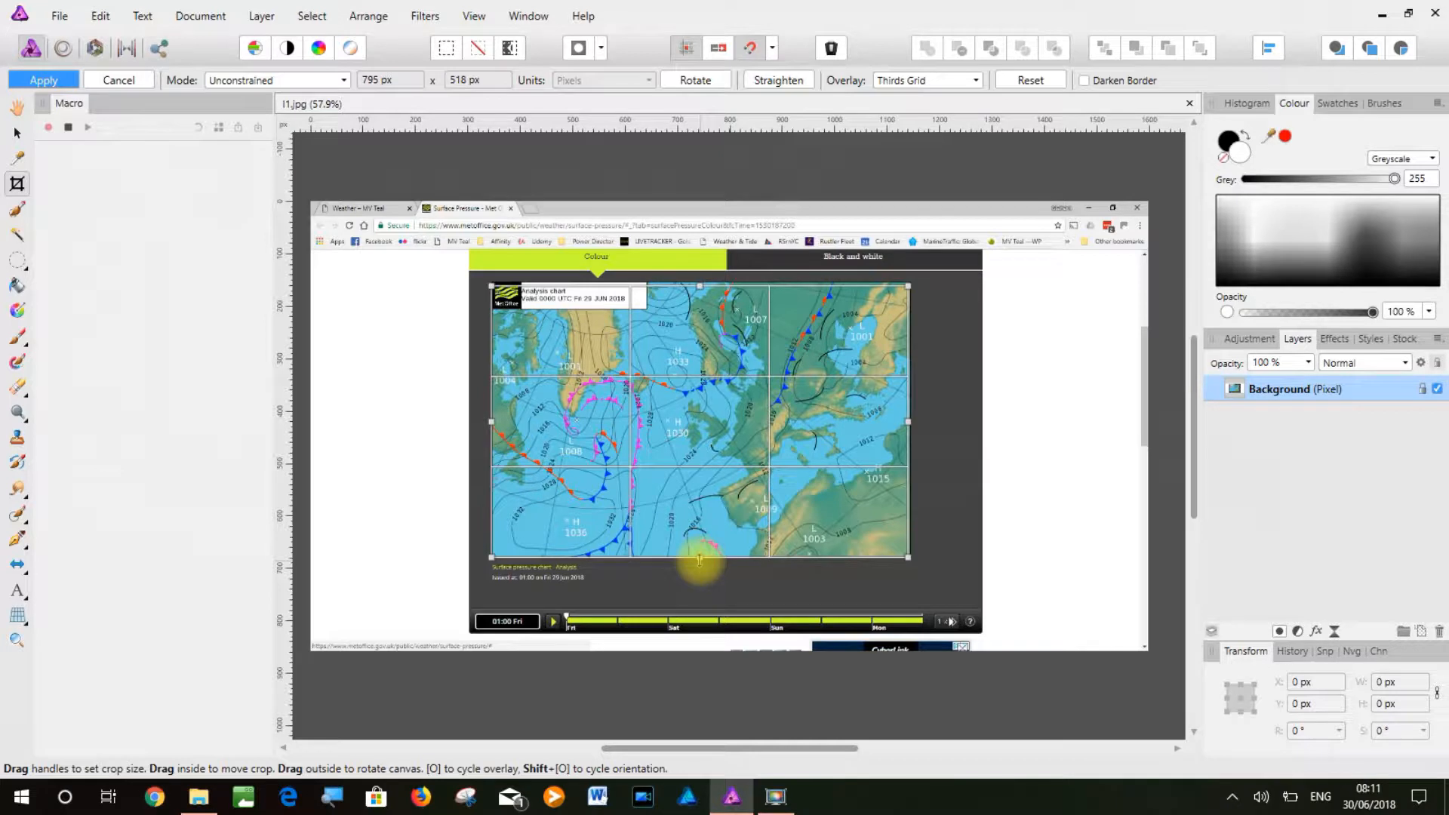
left_click(52, 82)
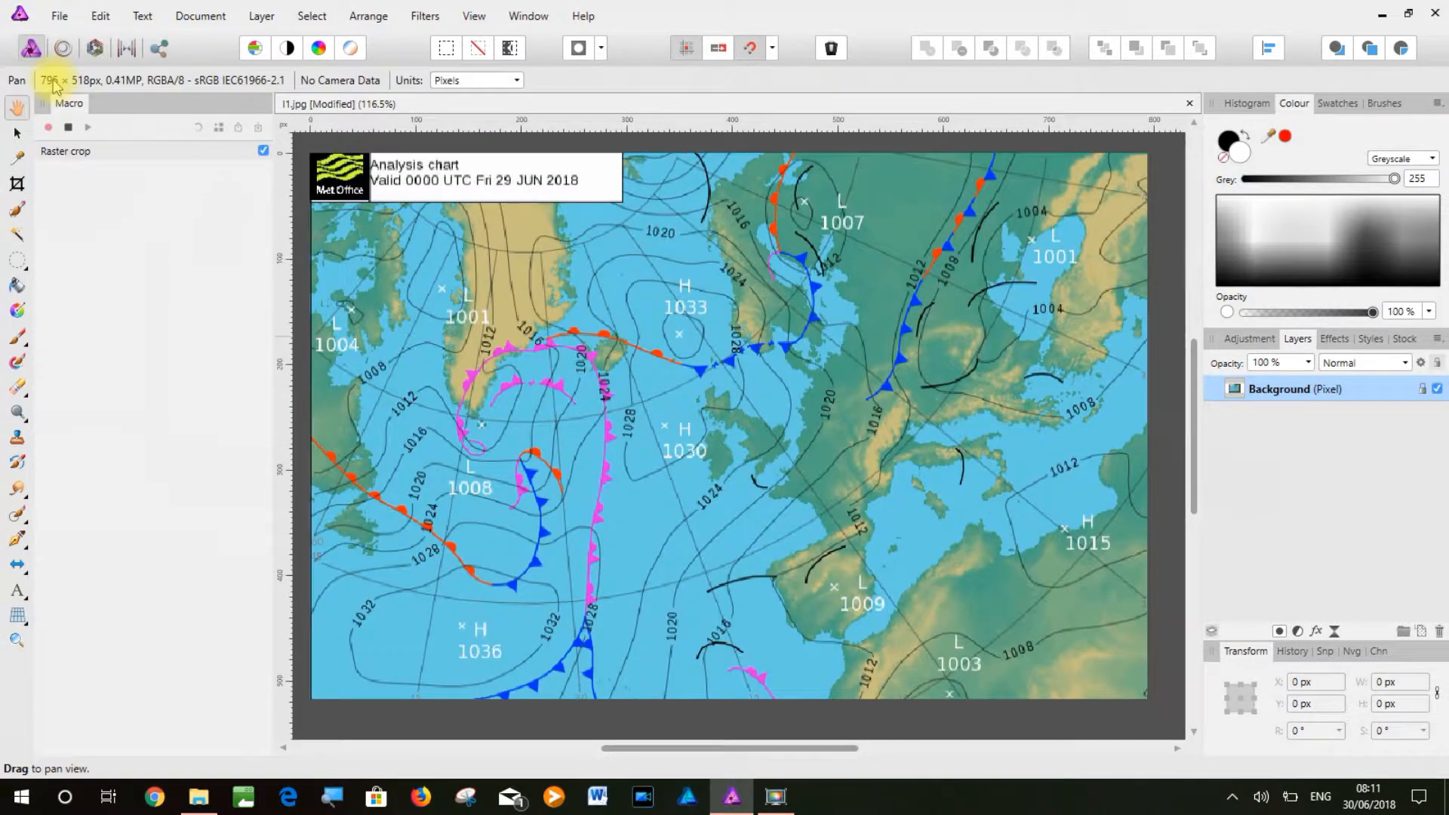
Stop recording and save the macro to the My Macros category under the name SynopticChartCrop
left_click(67, 129)
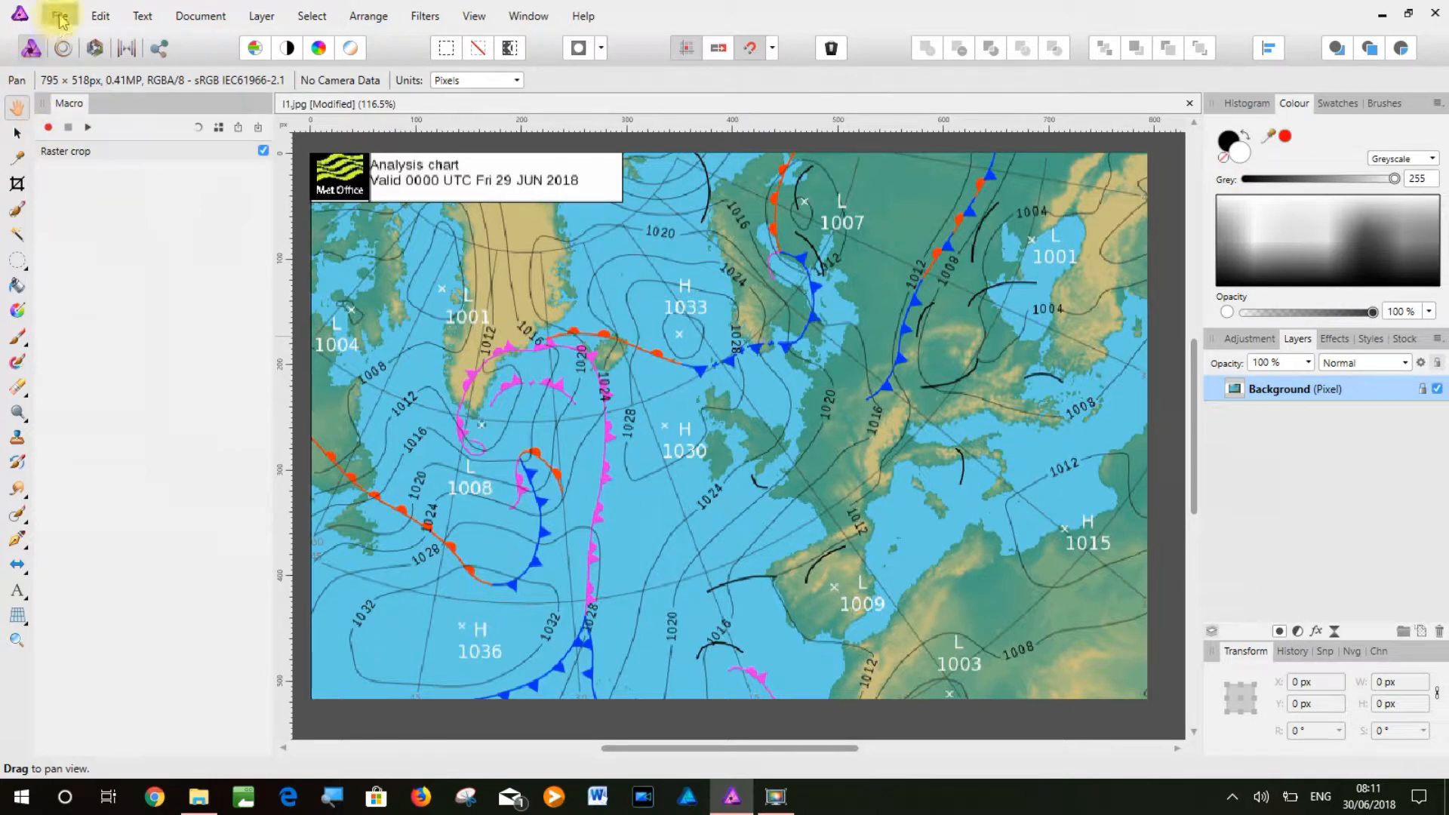
left_click(217, 128)
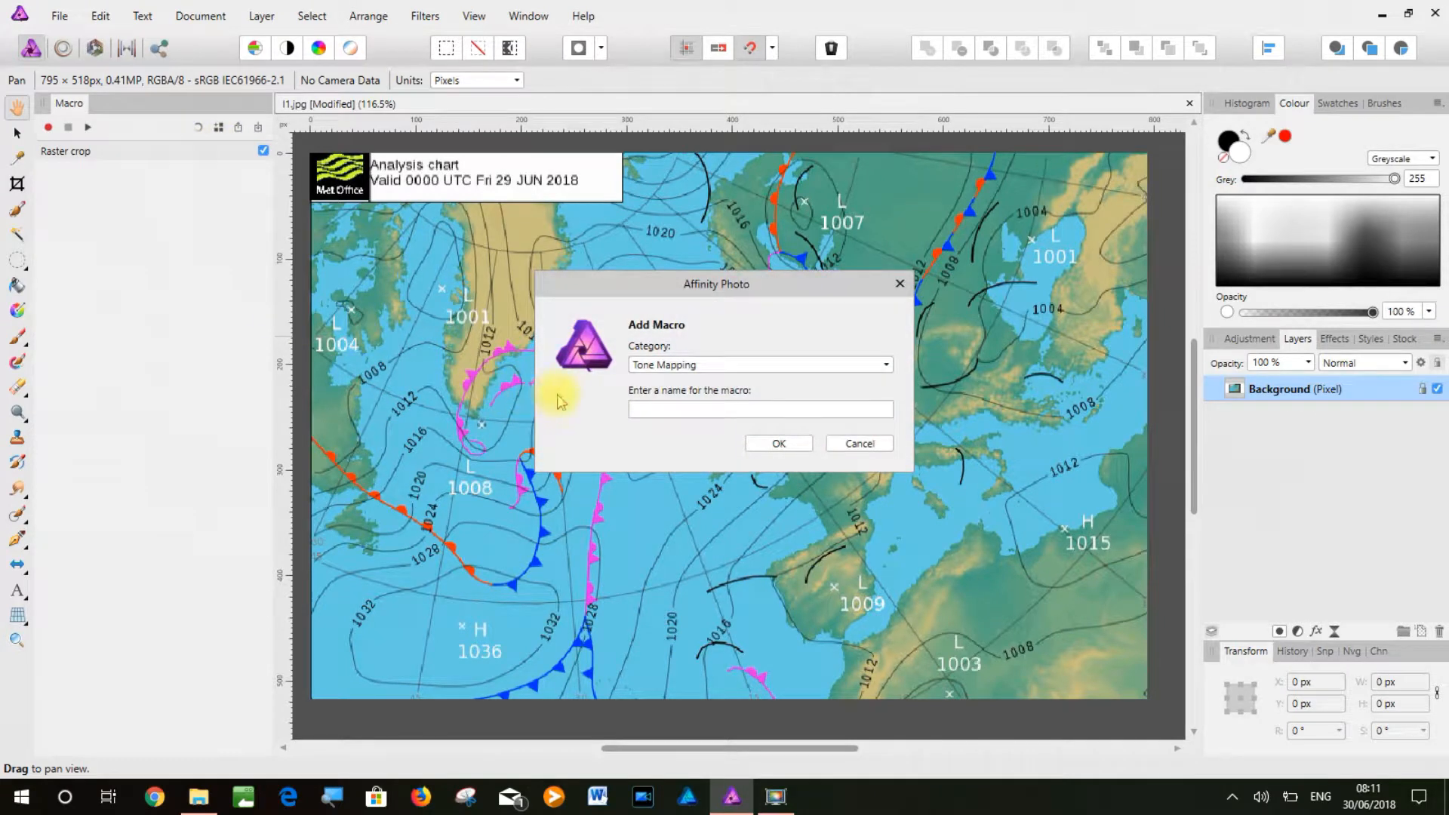
left_click(888, 370)
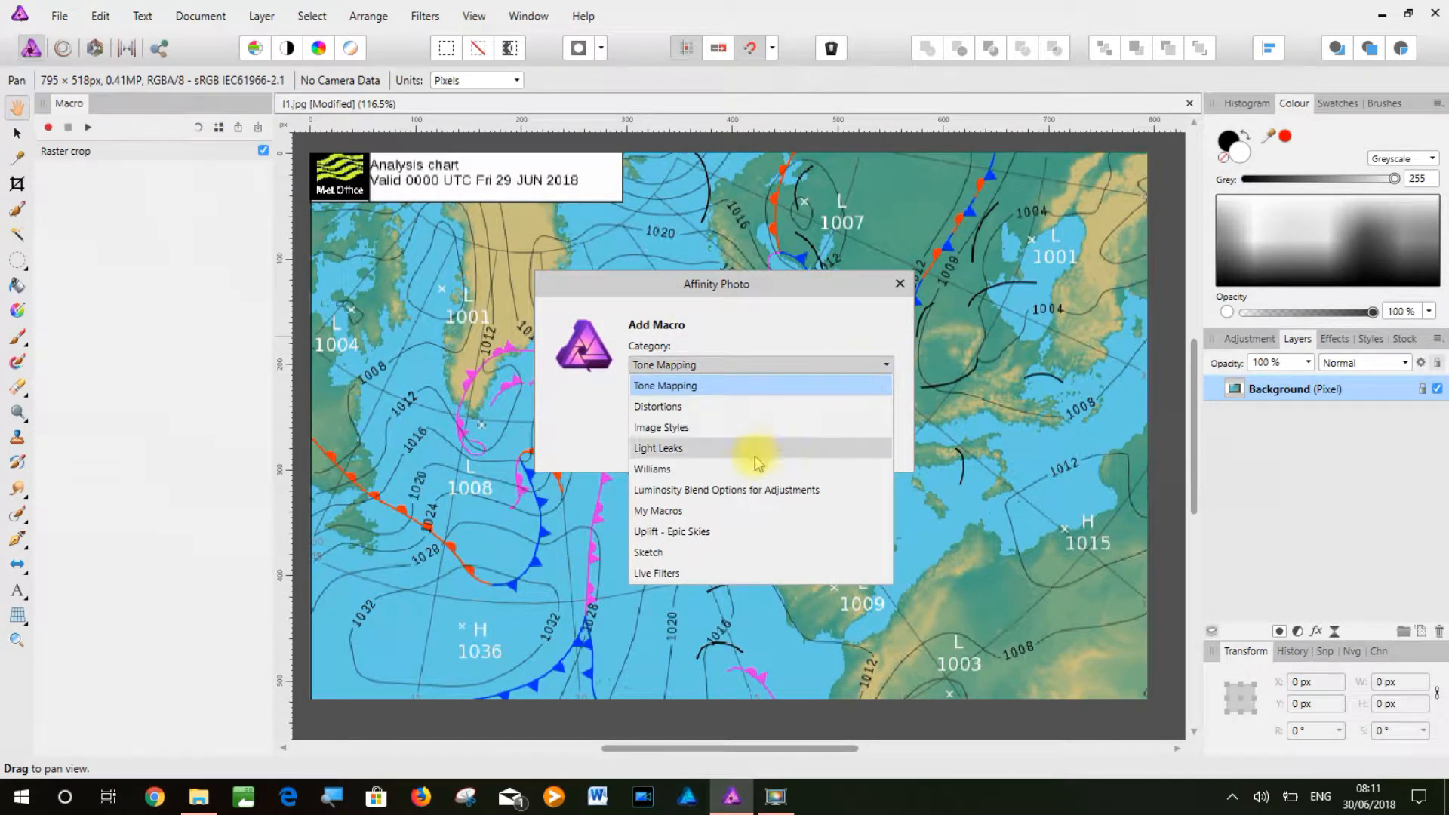
left_click(694, 514)
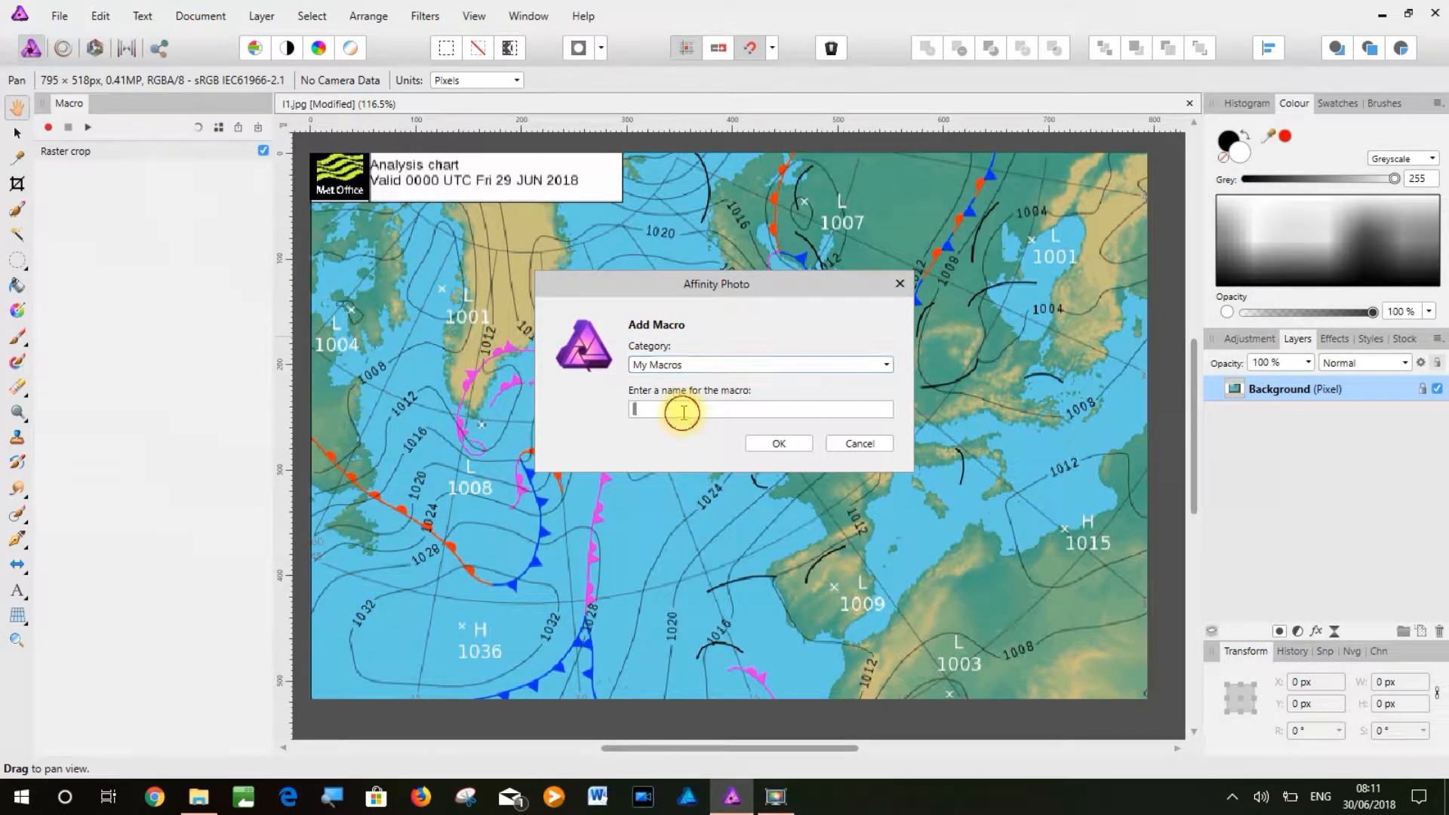
type("S")
key("Caps_Lock")
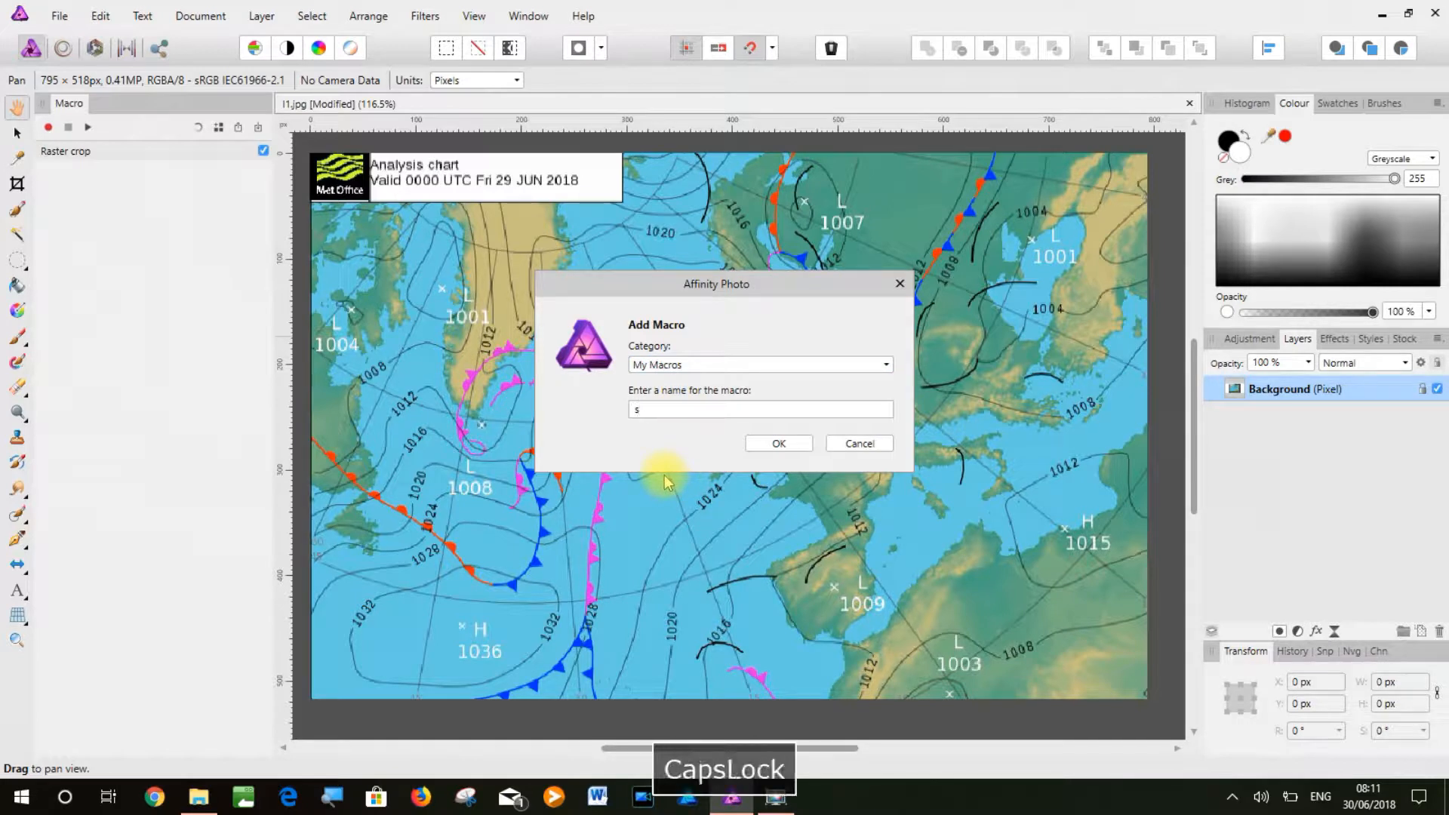
key("BackSpace")
type("S")
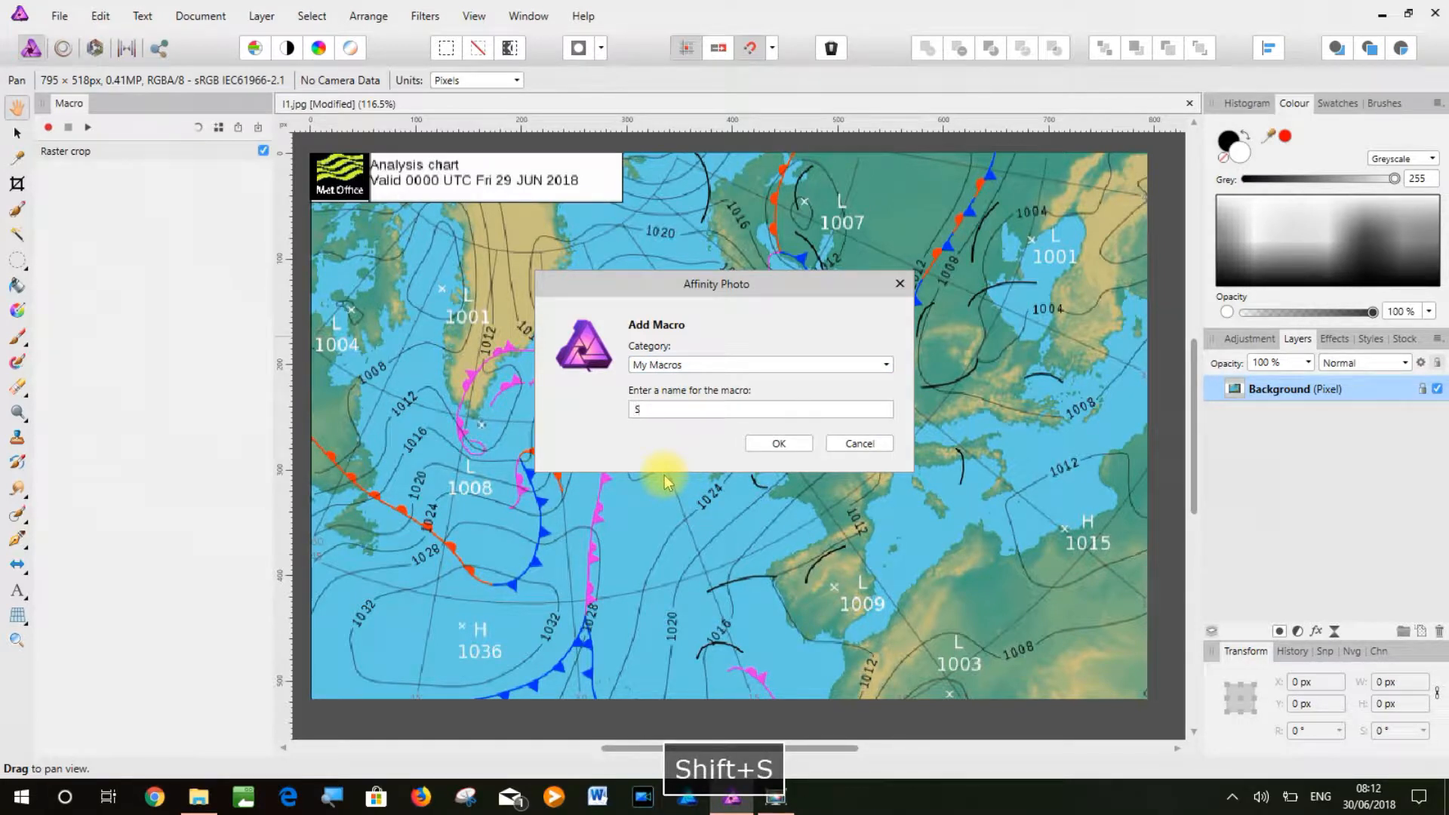
type("ynoptic")
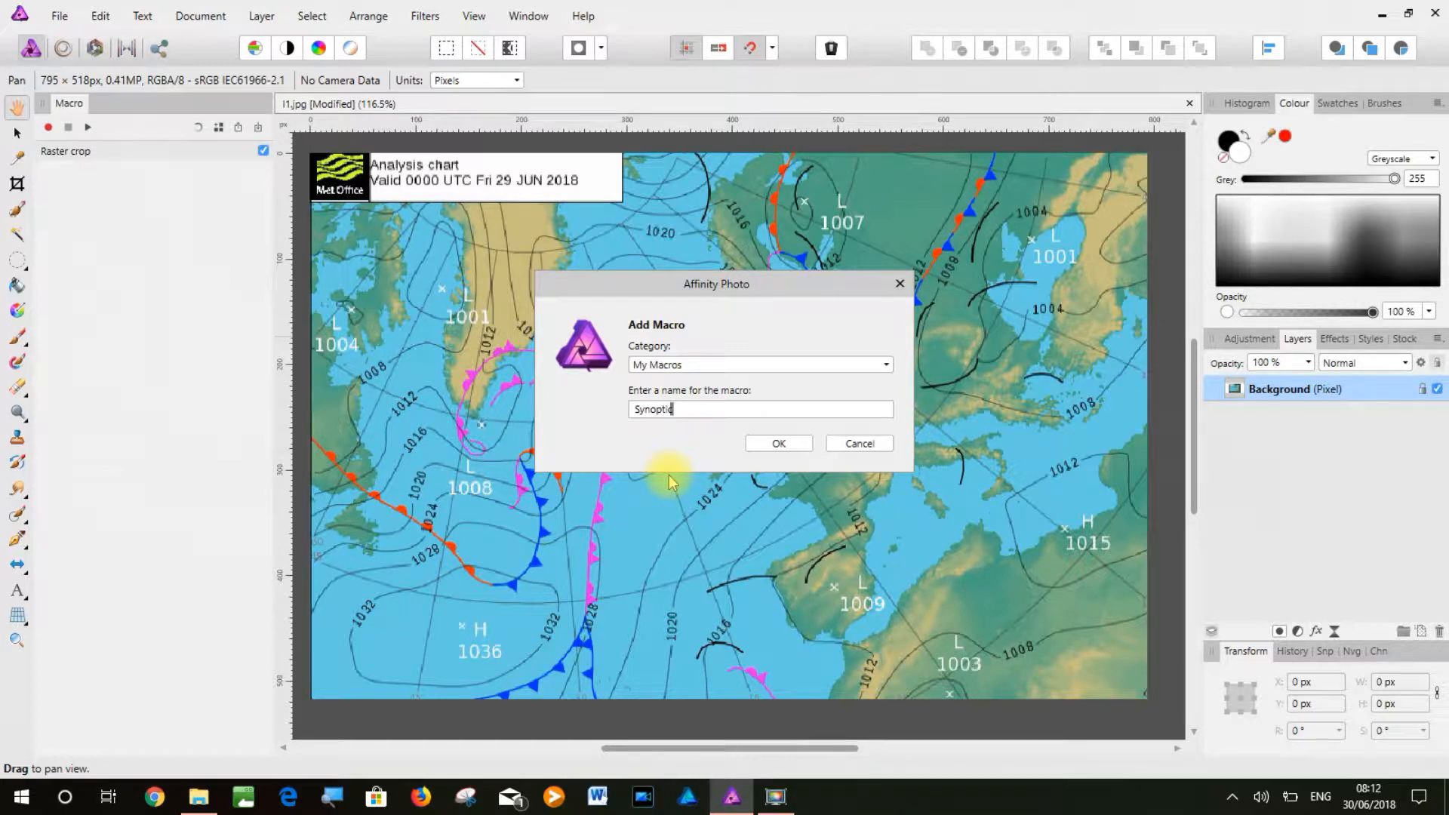
type("CH")
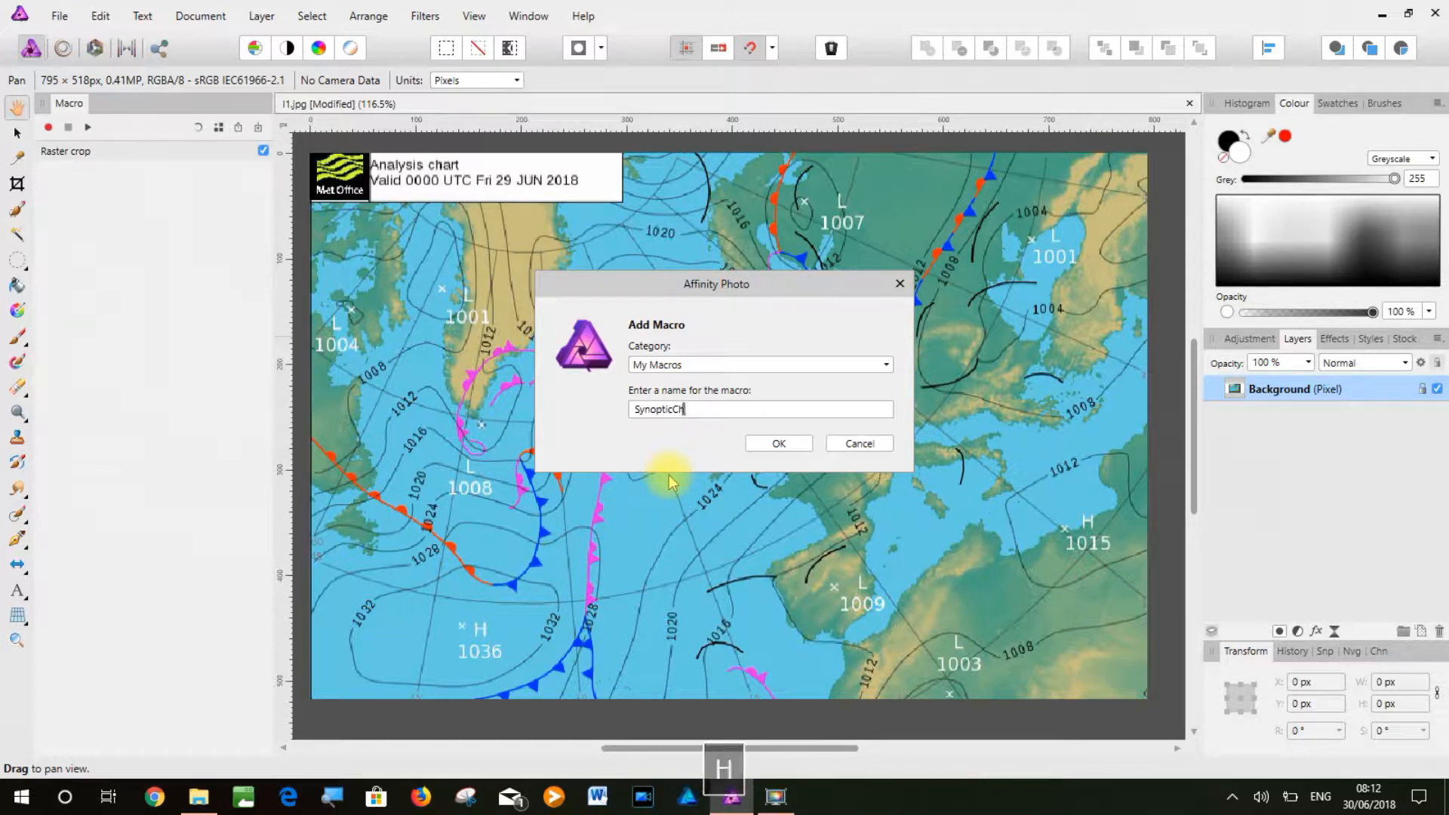
type("art")
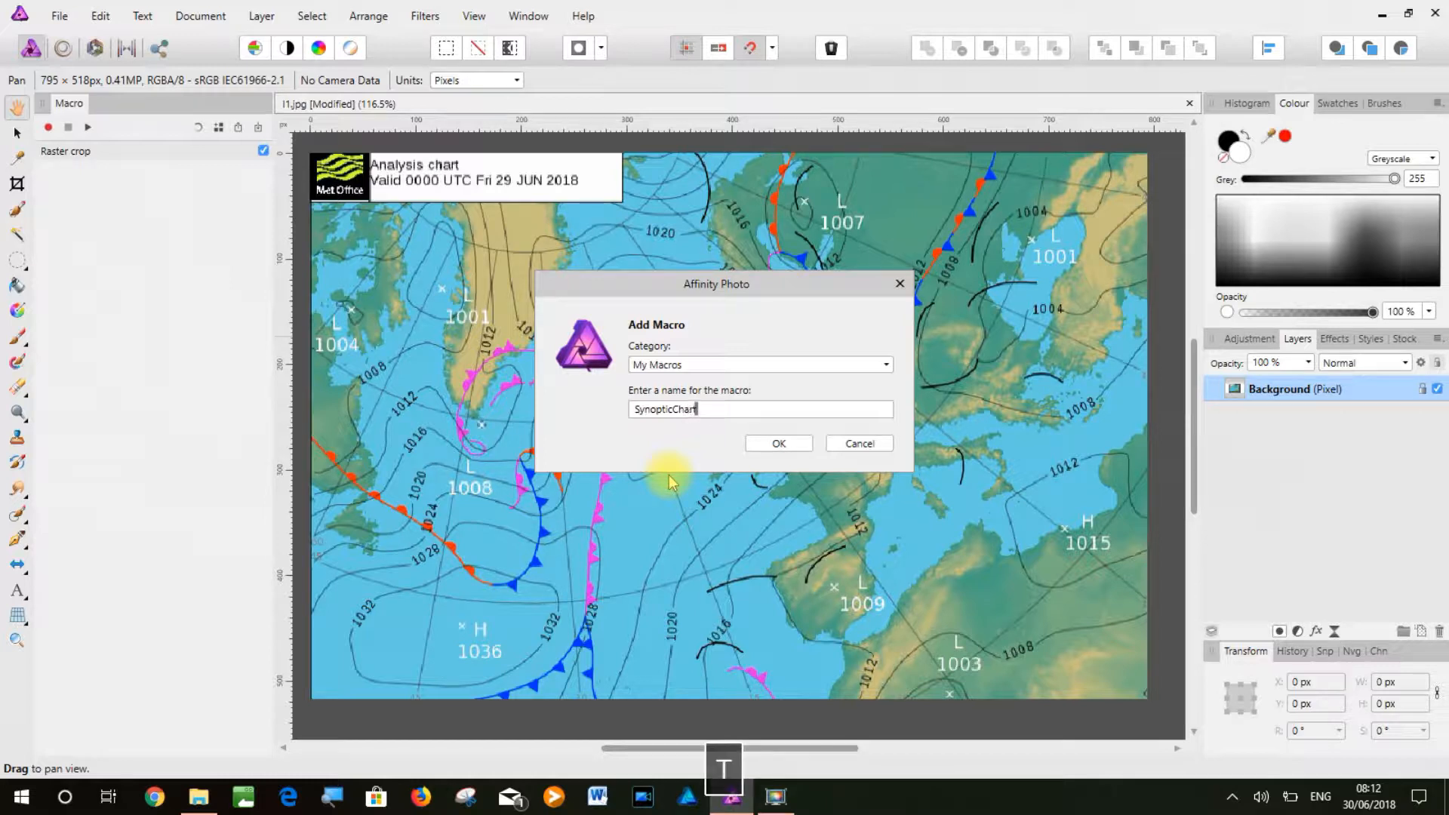
type("Crop")
left_click(785, 447)
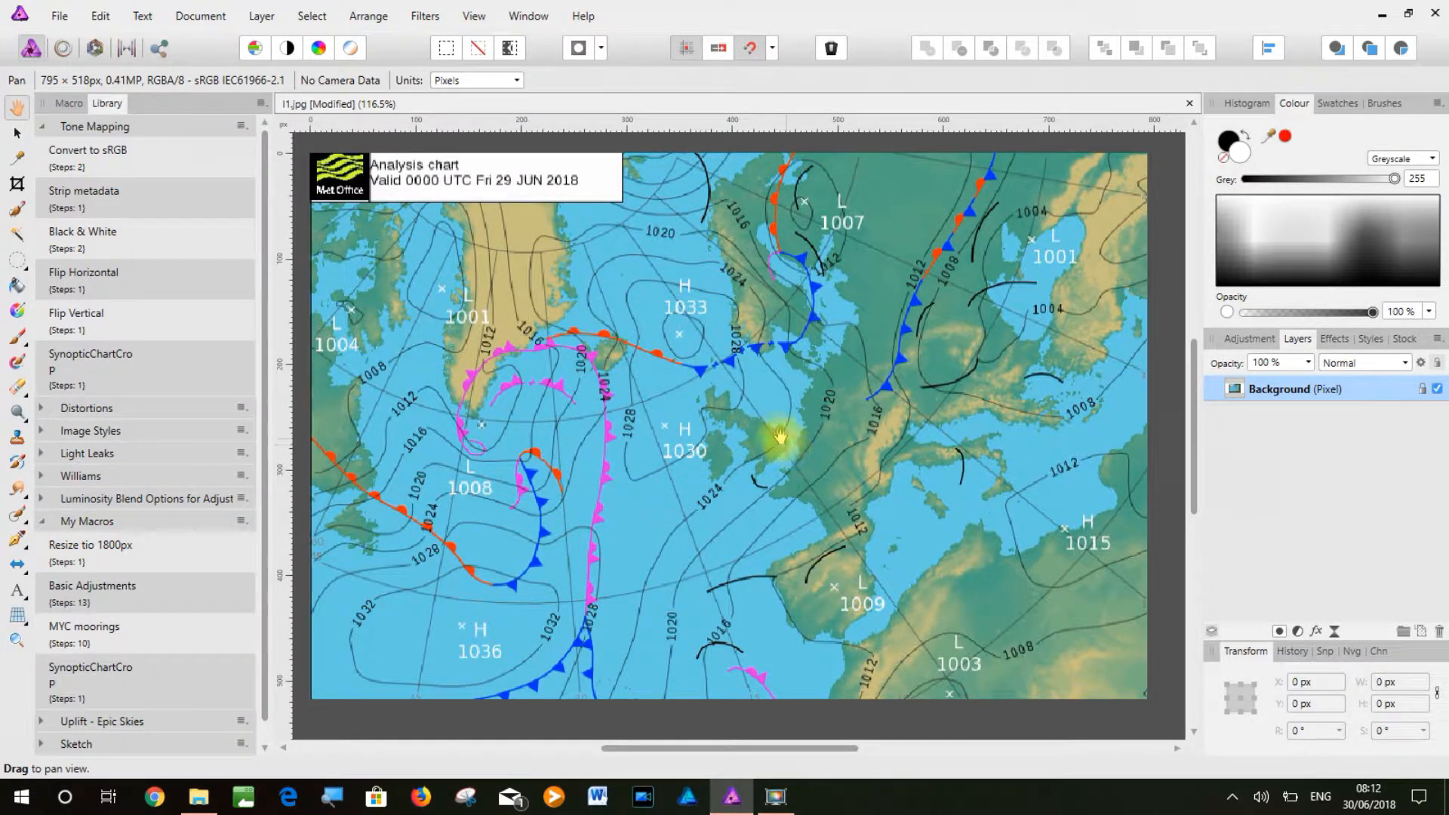
Export the cropped chart as a PNG named I1 in the screen grabs folder and close the document without saving its changes
left_click(59, 17)
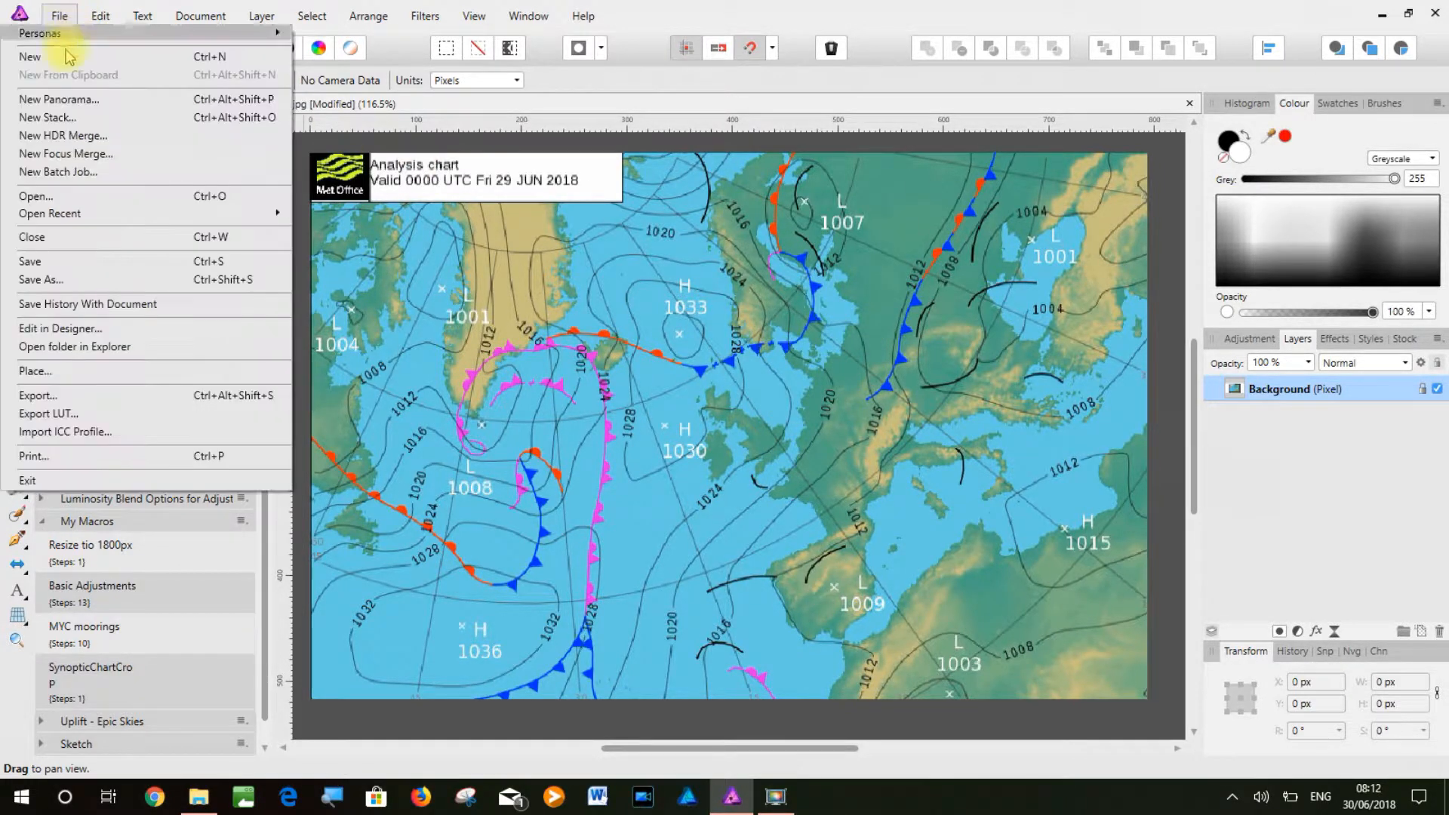
left_click(103, 400)
left_click(800, 502)
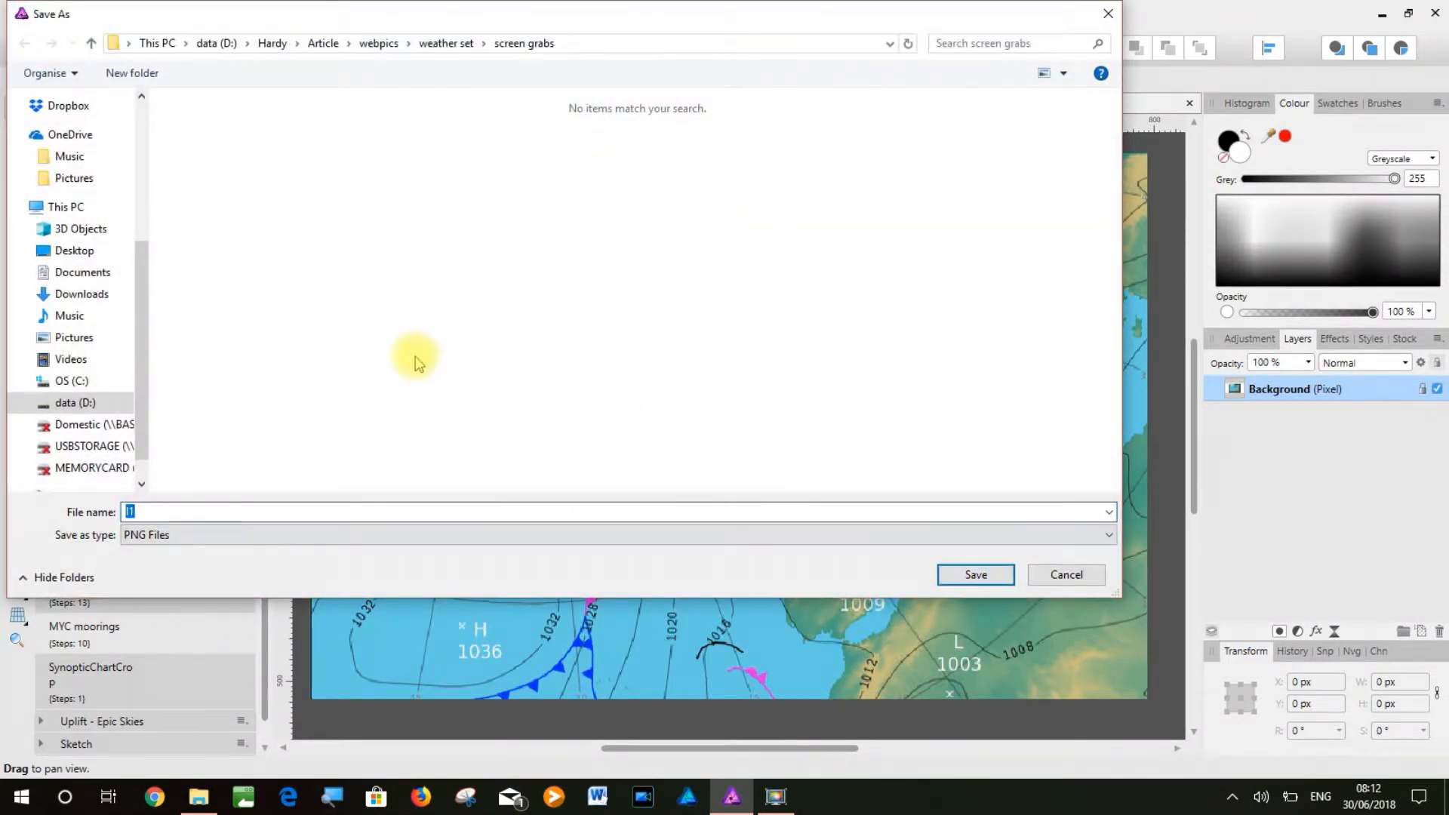
left_click(977, 576)
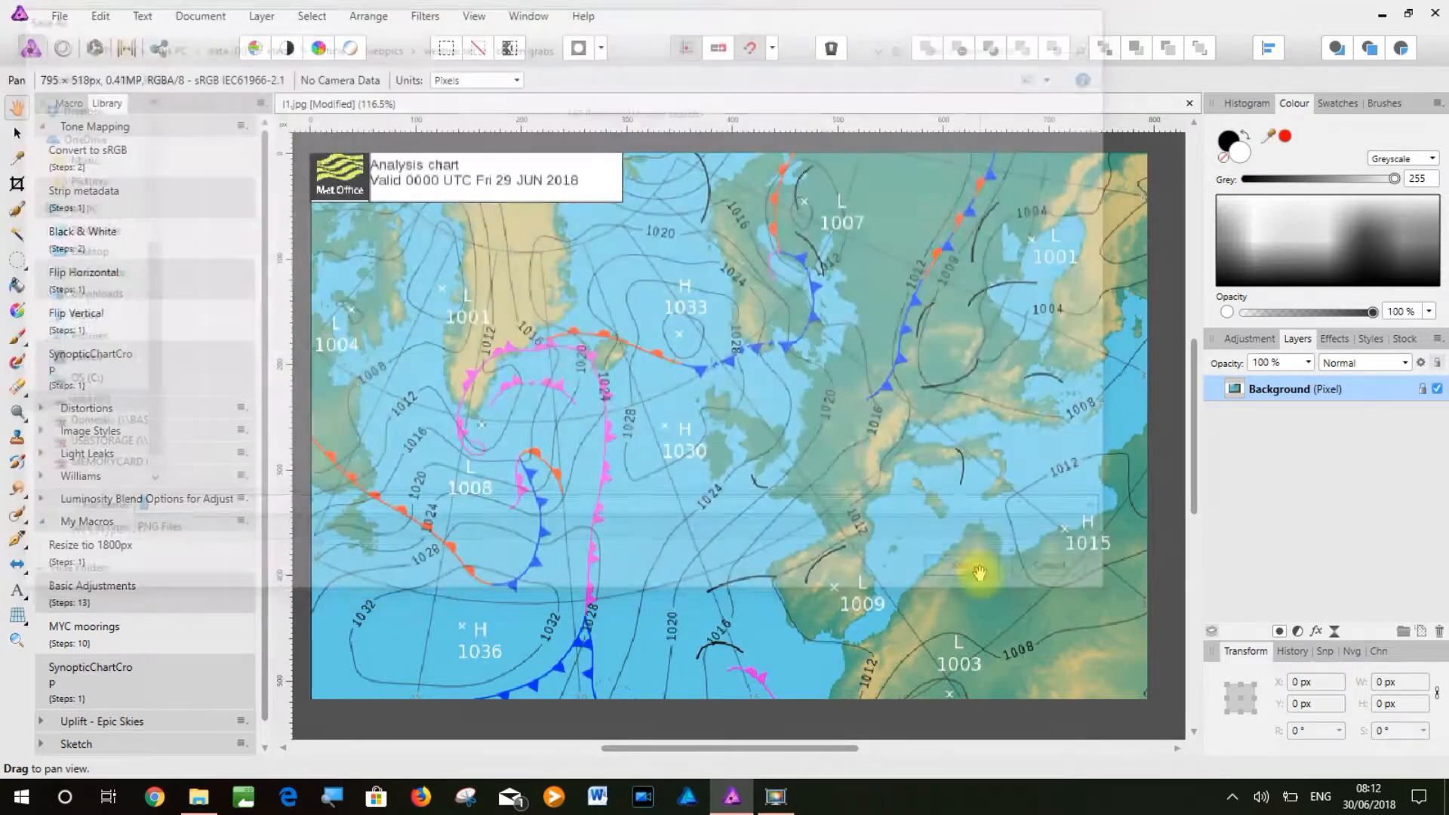
left_click(1188, 104)
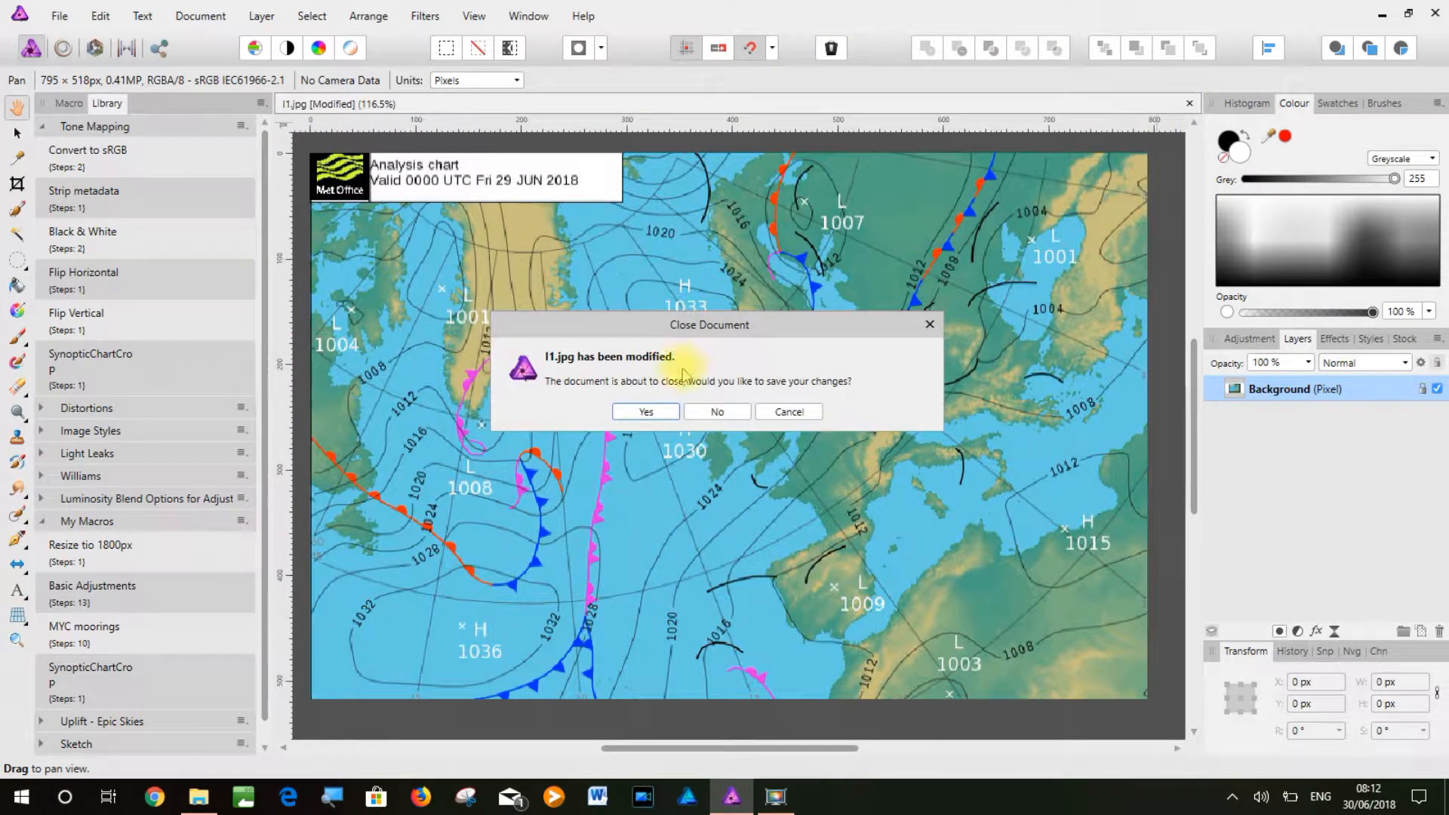
left_click(750, 411)
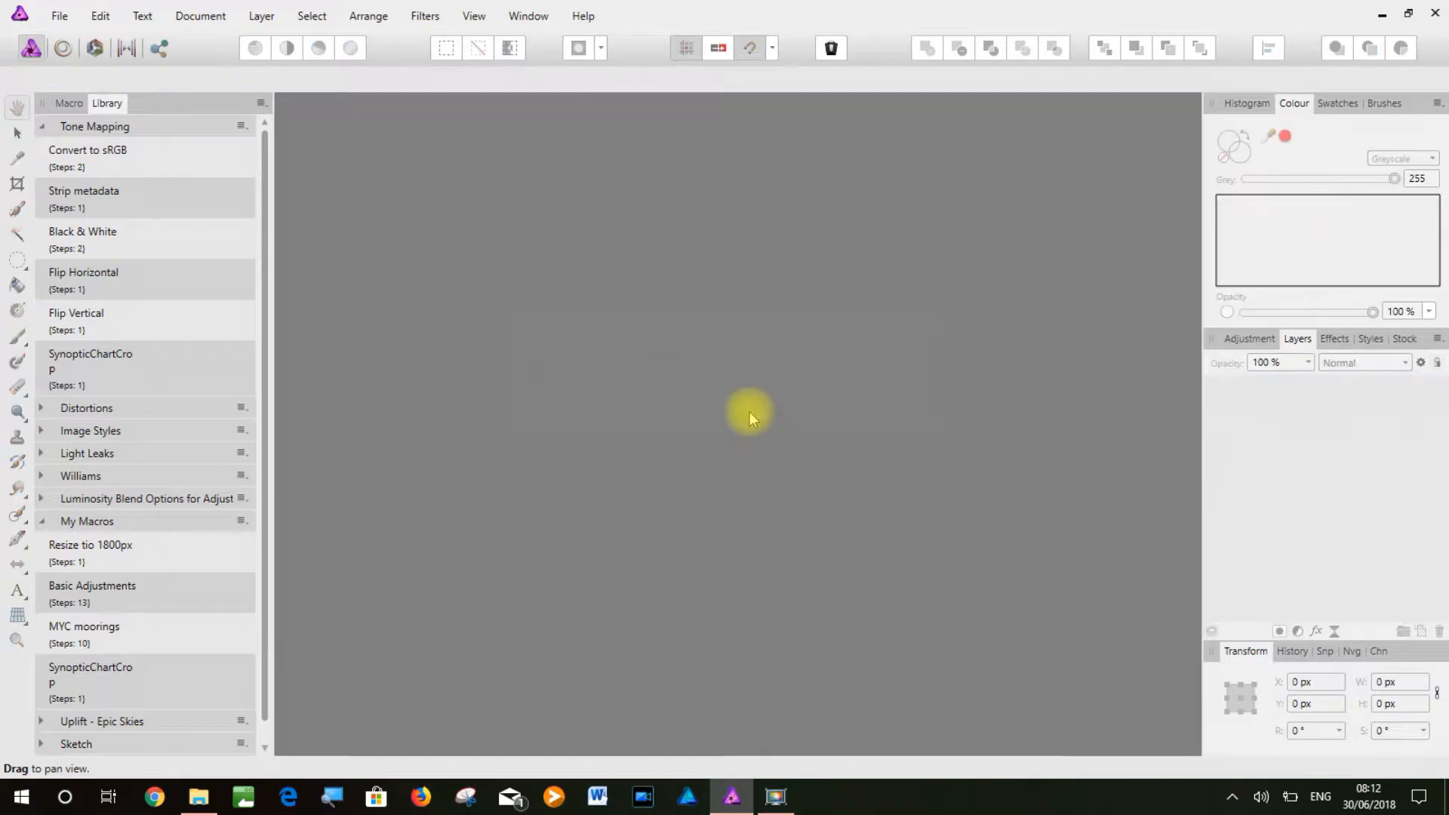
Create a new batch job with captures I2 to I8 from the screen grabs folder as sources and PNG as the only output format
left_click(58, 17)
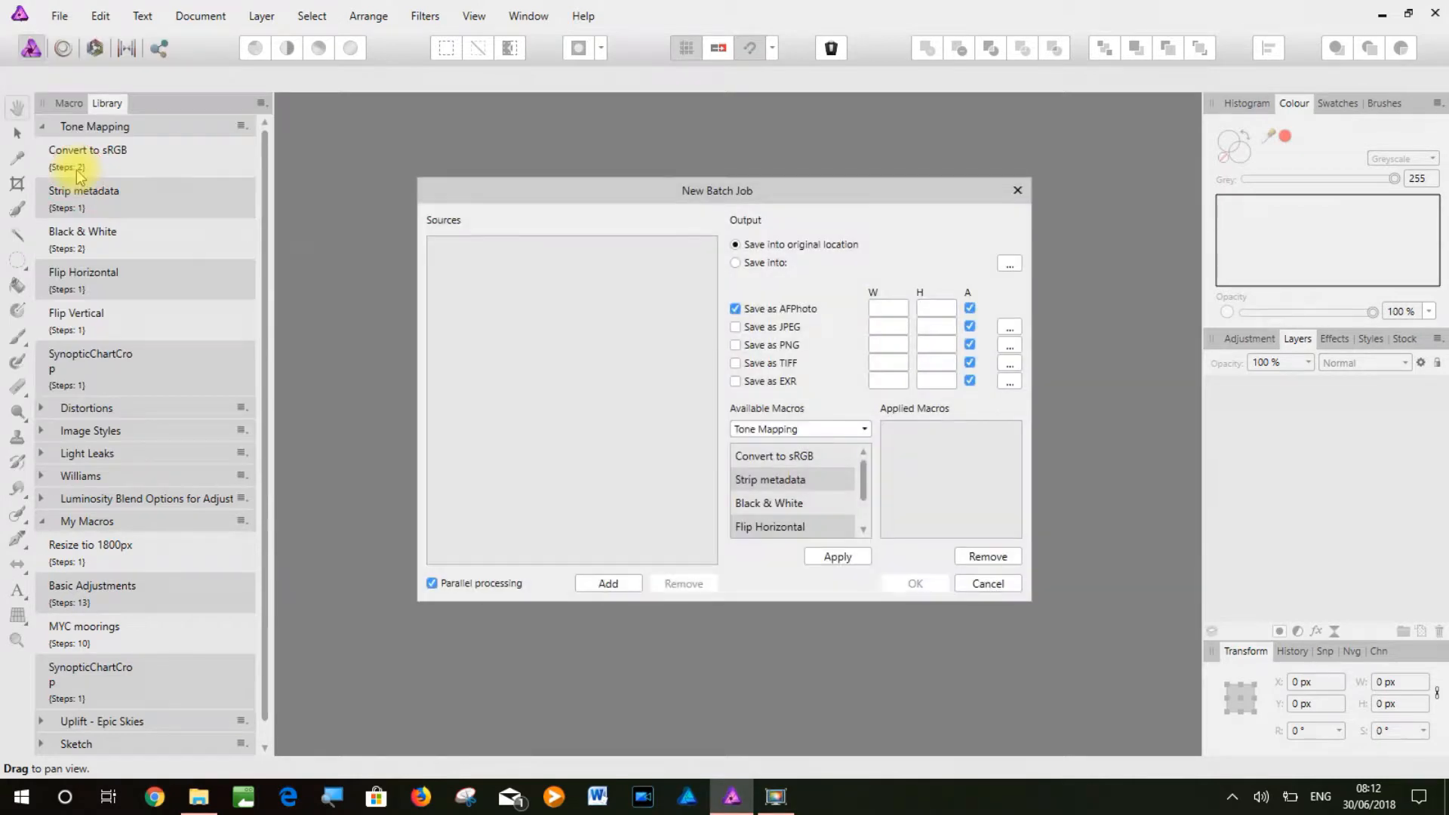
left_click(603, 584)
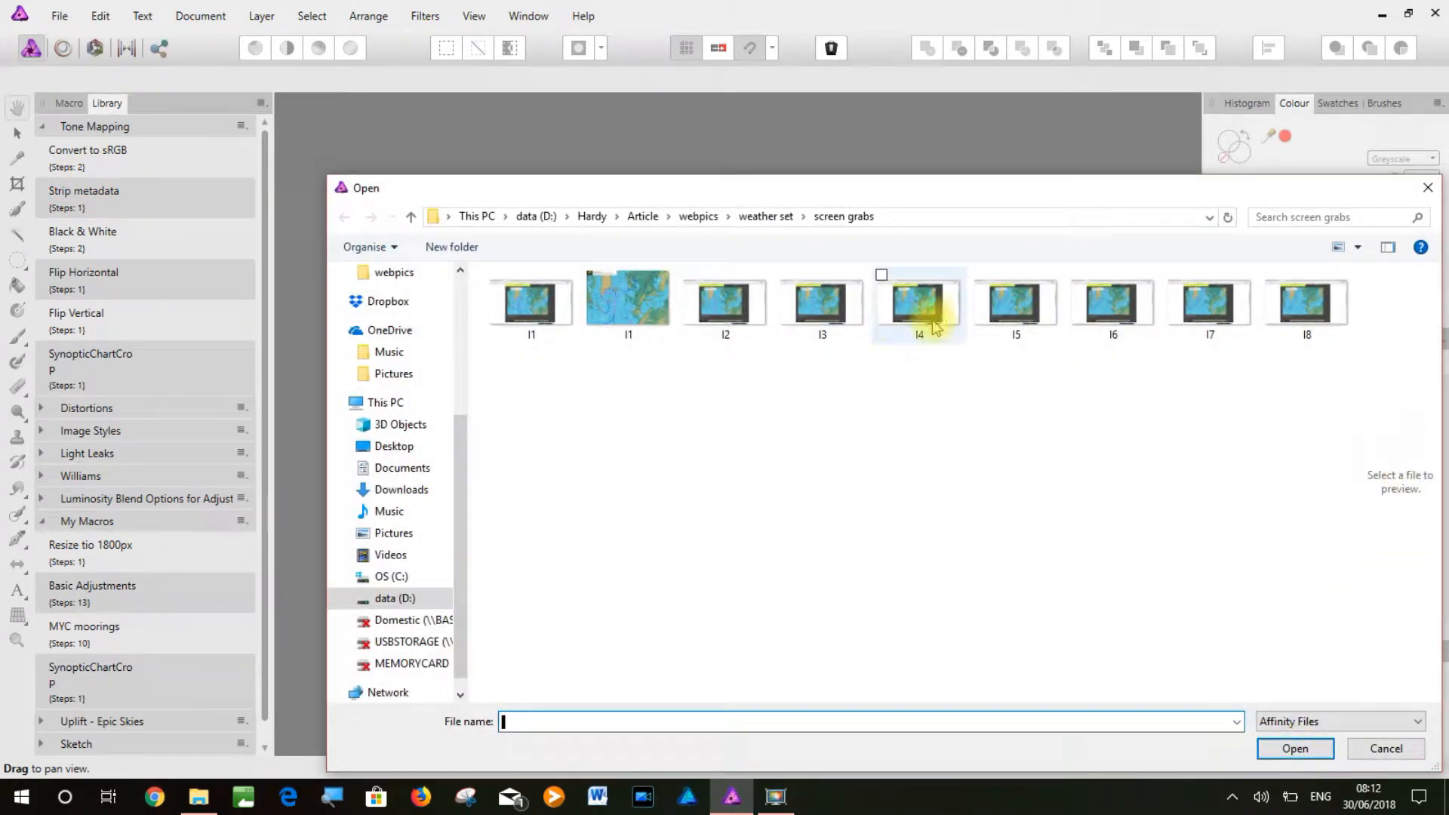
left_click(726, 301)
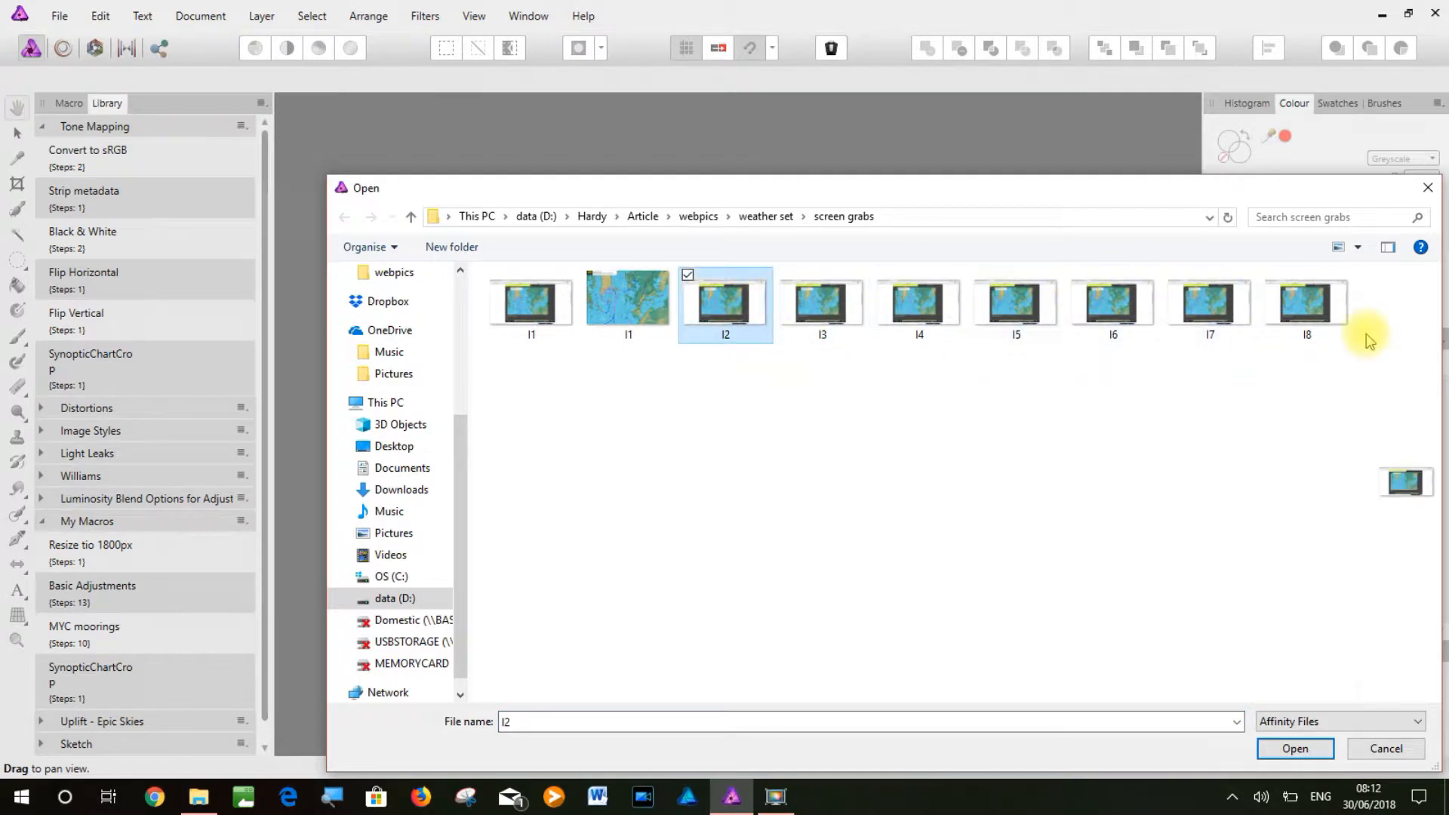
left_click(1319, 304, "shift")
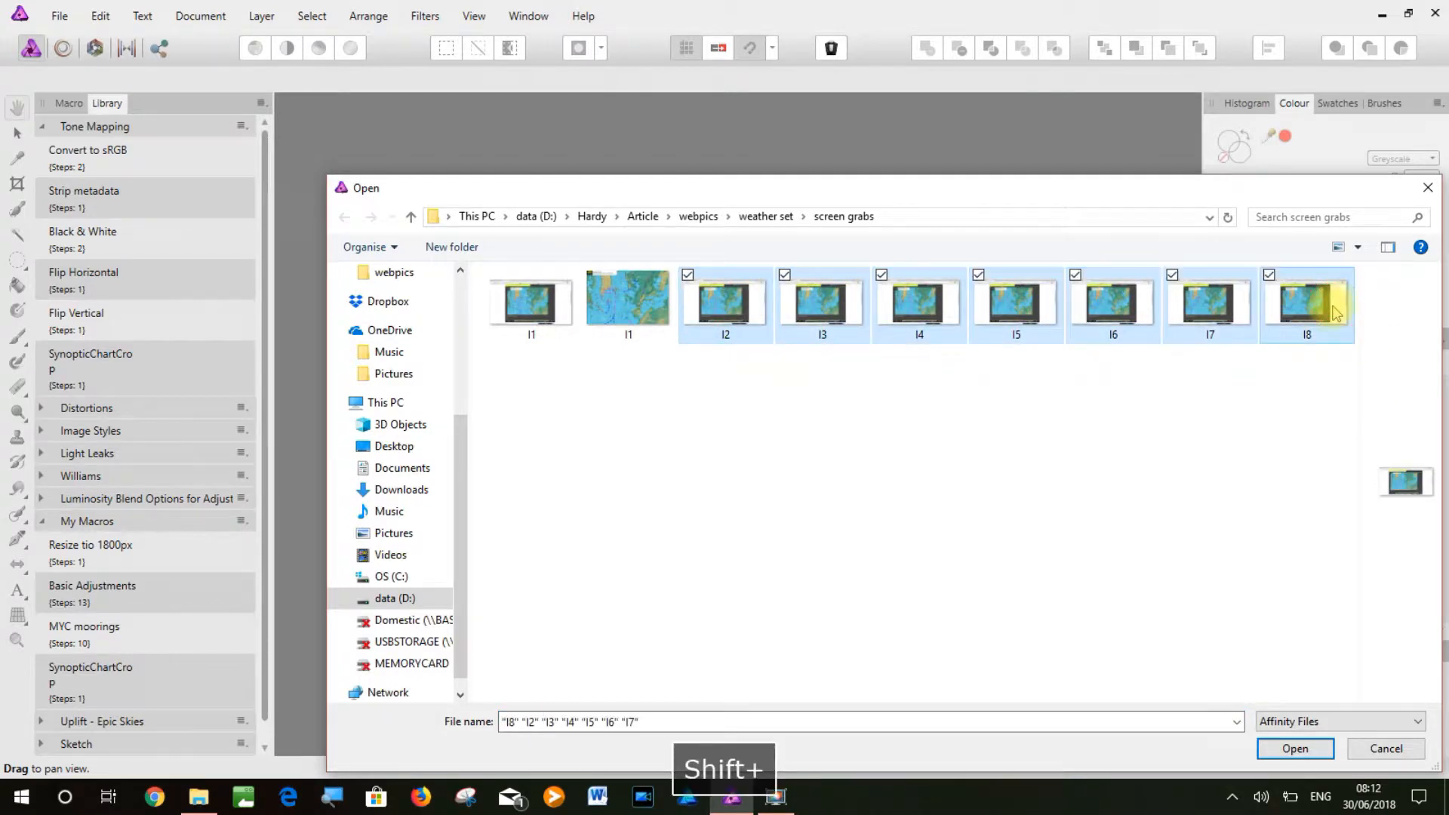
left_click(1312, 745)
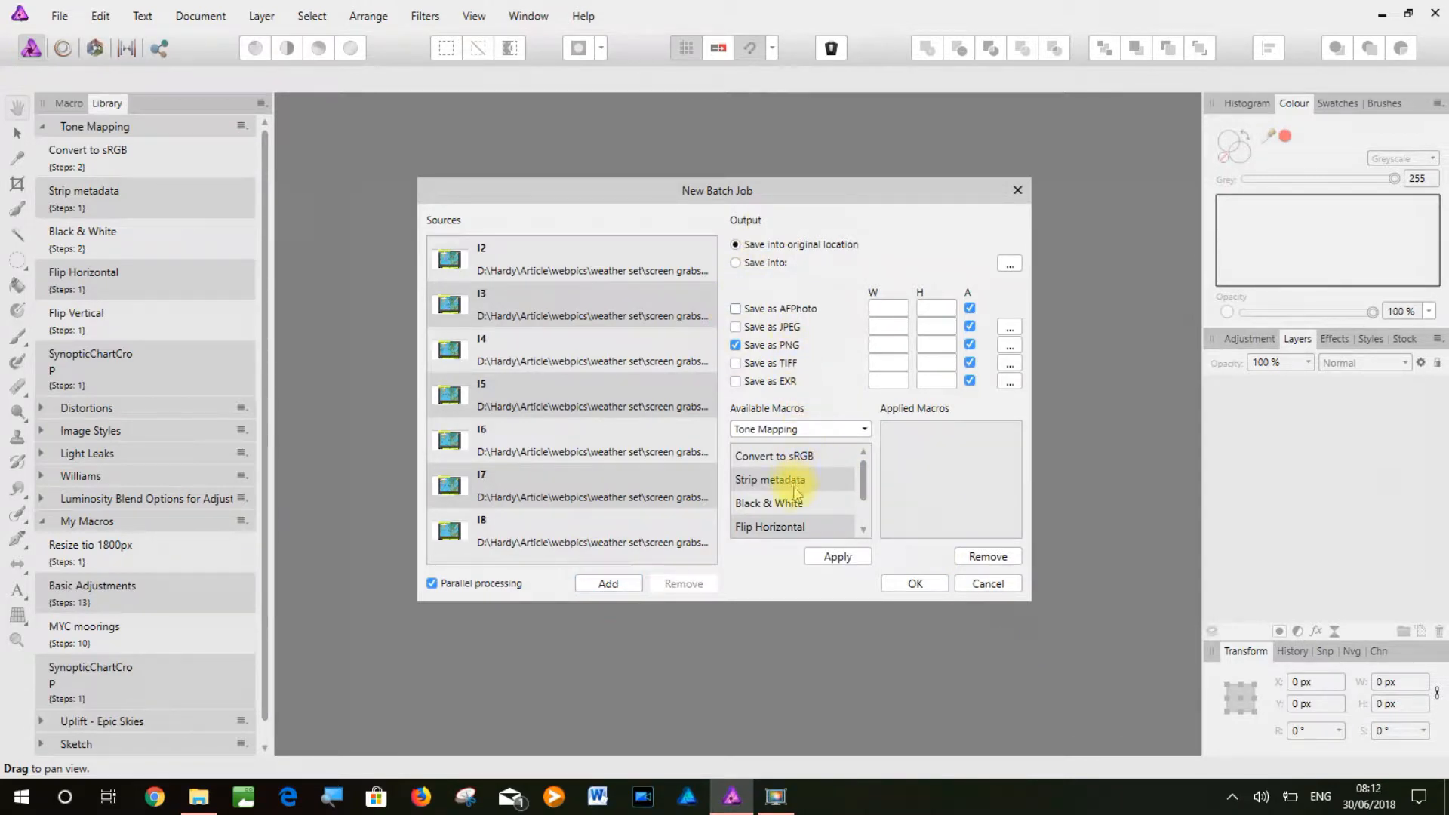
Apply the SynopticChartCrop macro from My Macros, run the batch job, and check the output images in the screen grabs folder
left_click(863, 429)
left_click(785, 664)
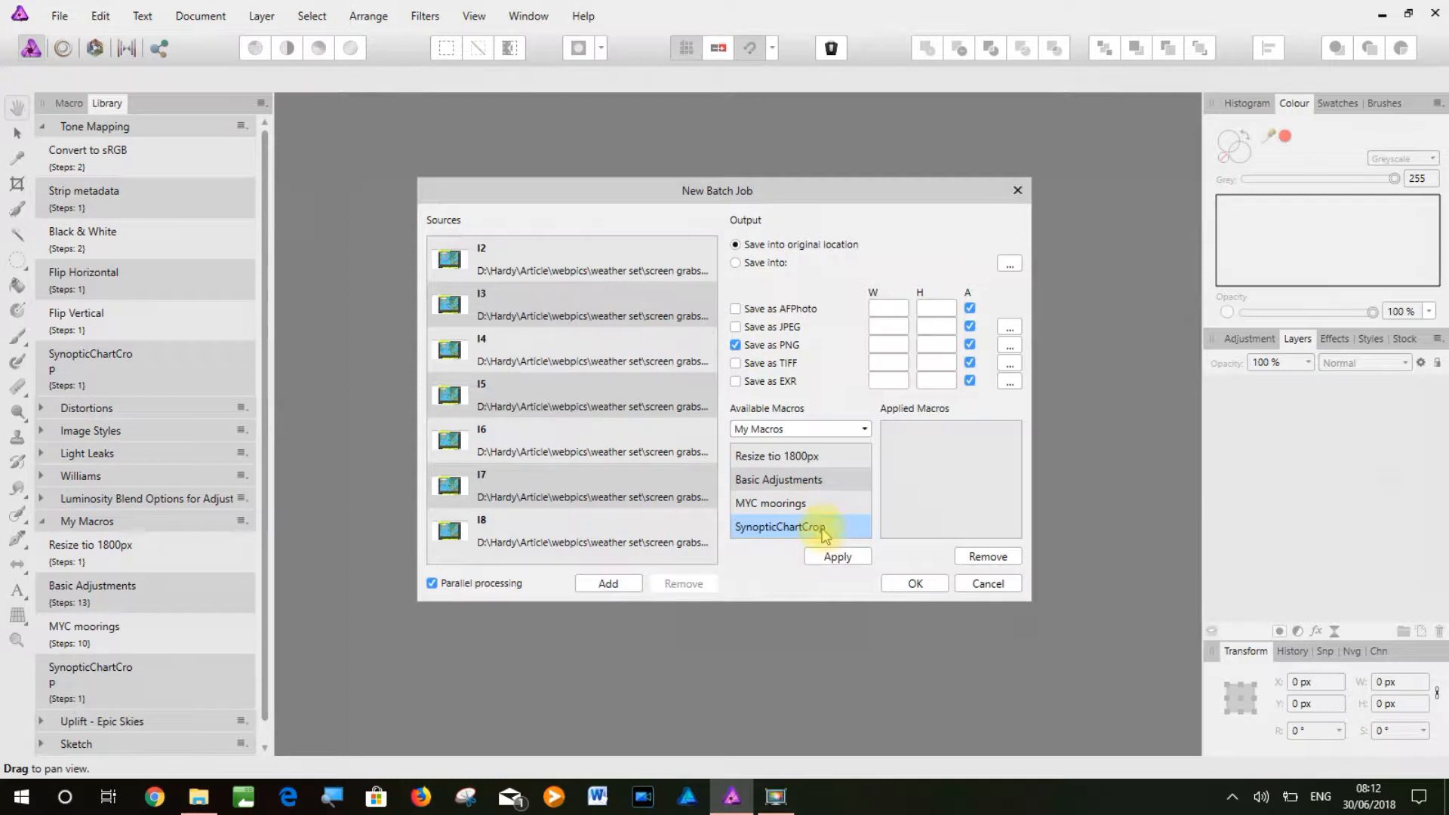
left_click(846, 559)
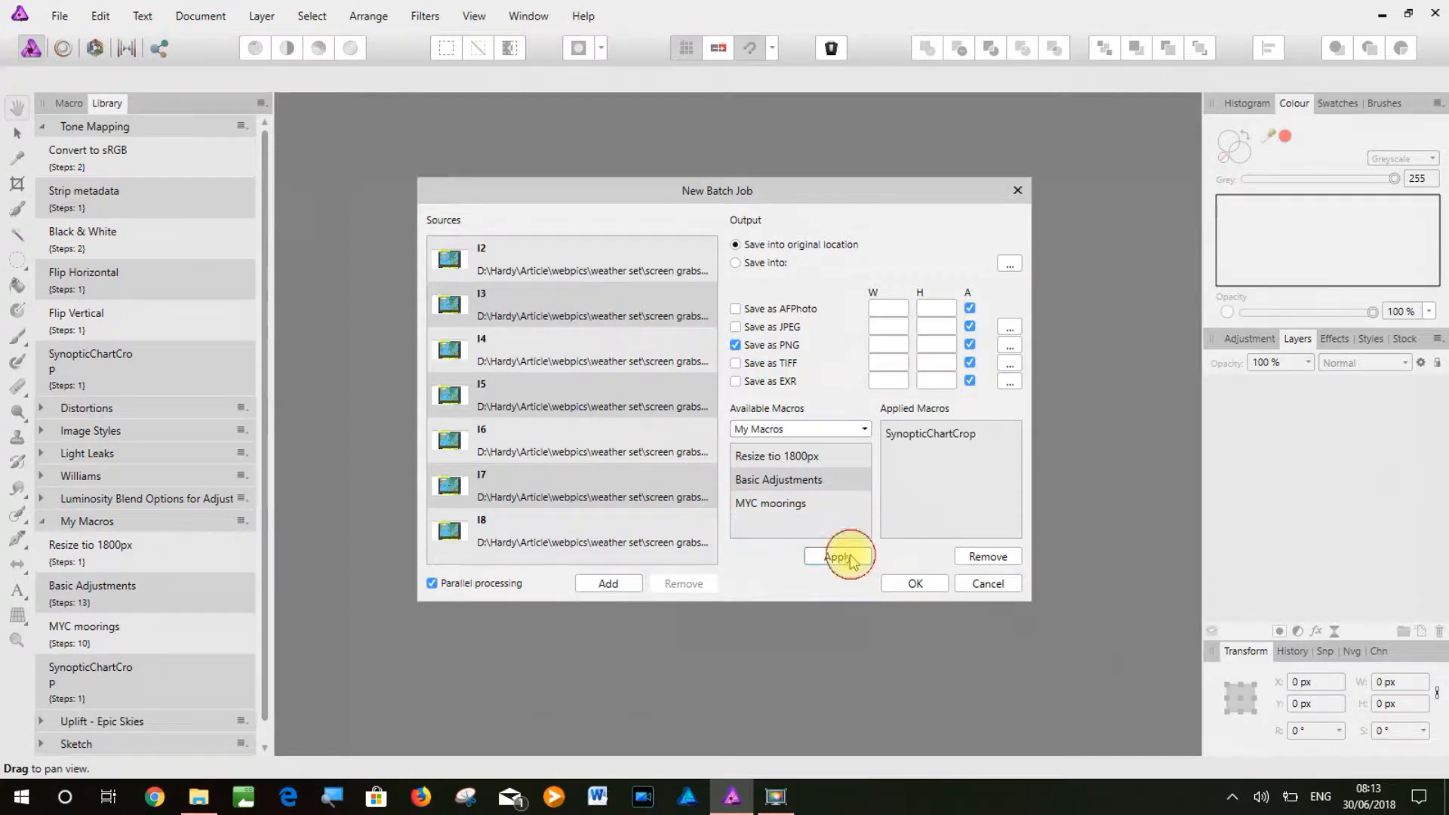
left_click(916, 584)
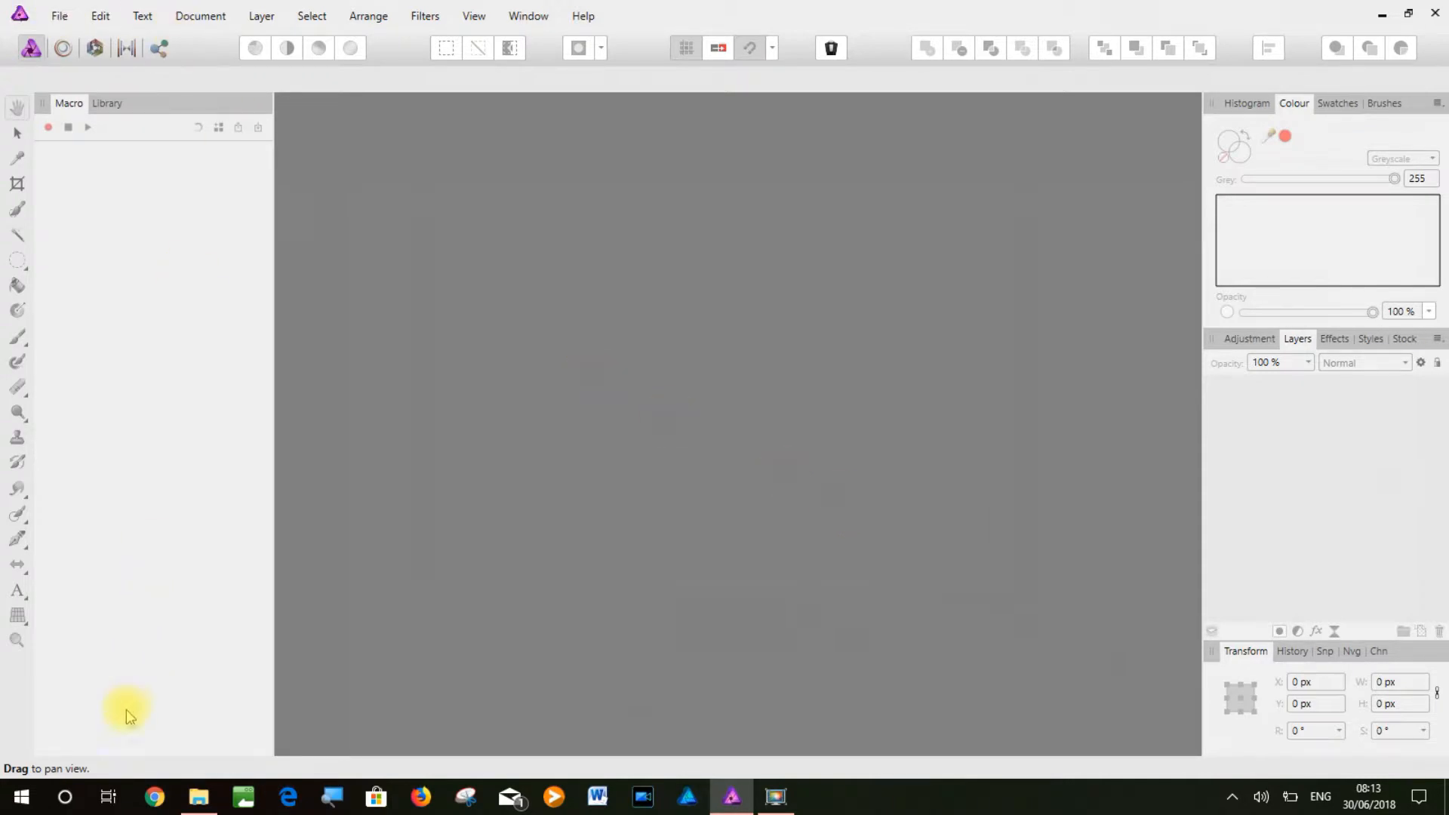
left_click(197, 797)
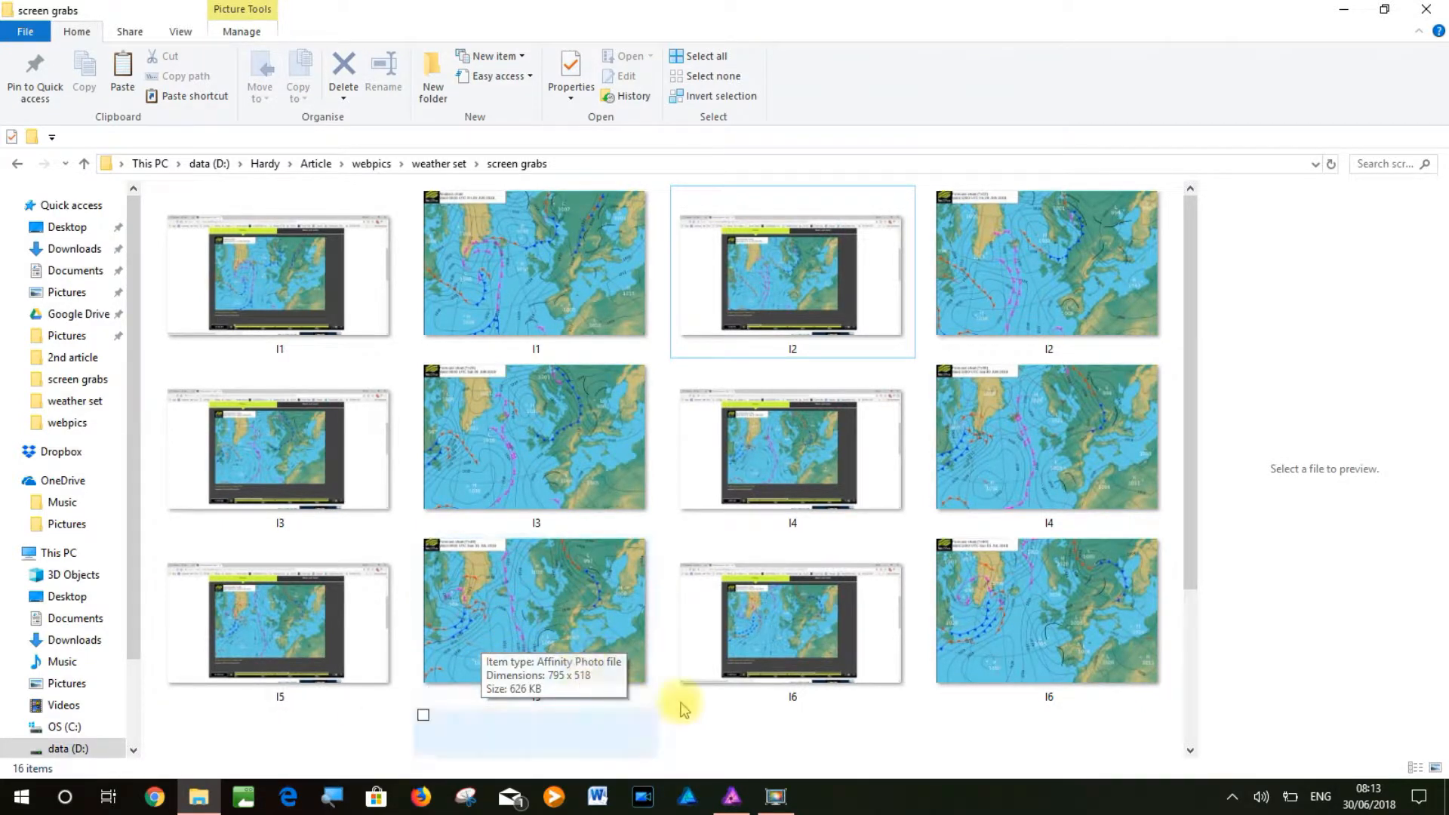
left_click_drag(1191, 495, 1208, 674)
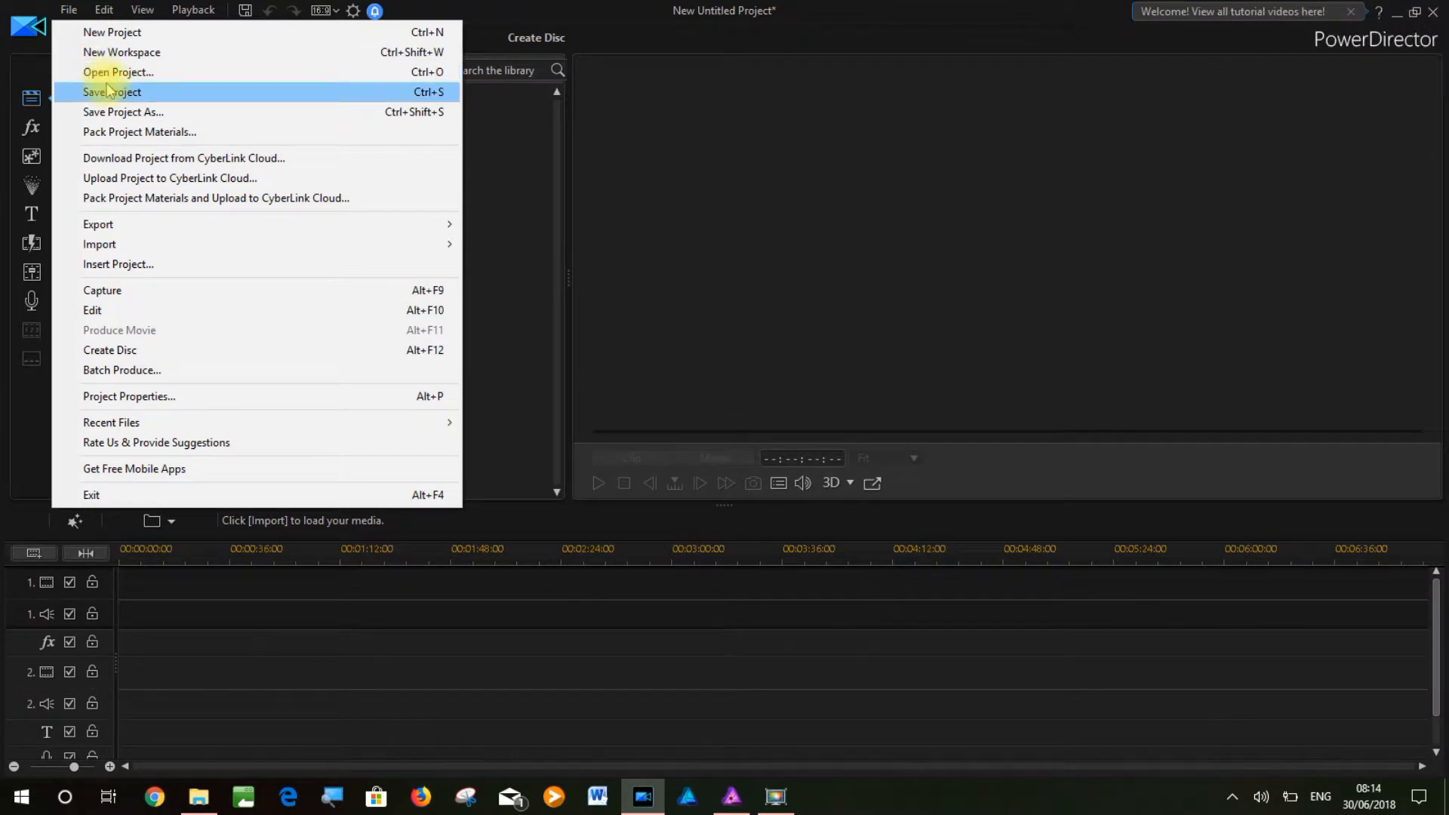
Switch to PowerDirector and import the eight cropped chart images, I1 to I8, from the screen grabs folder
mouse_move(102, 244)
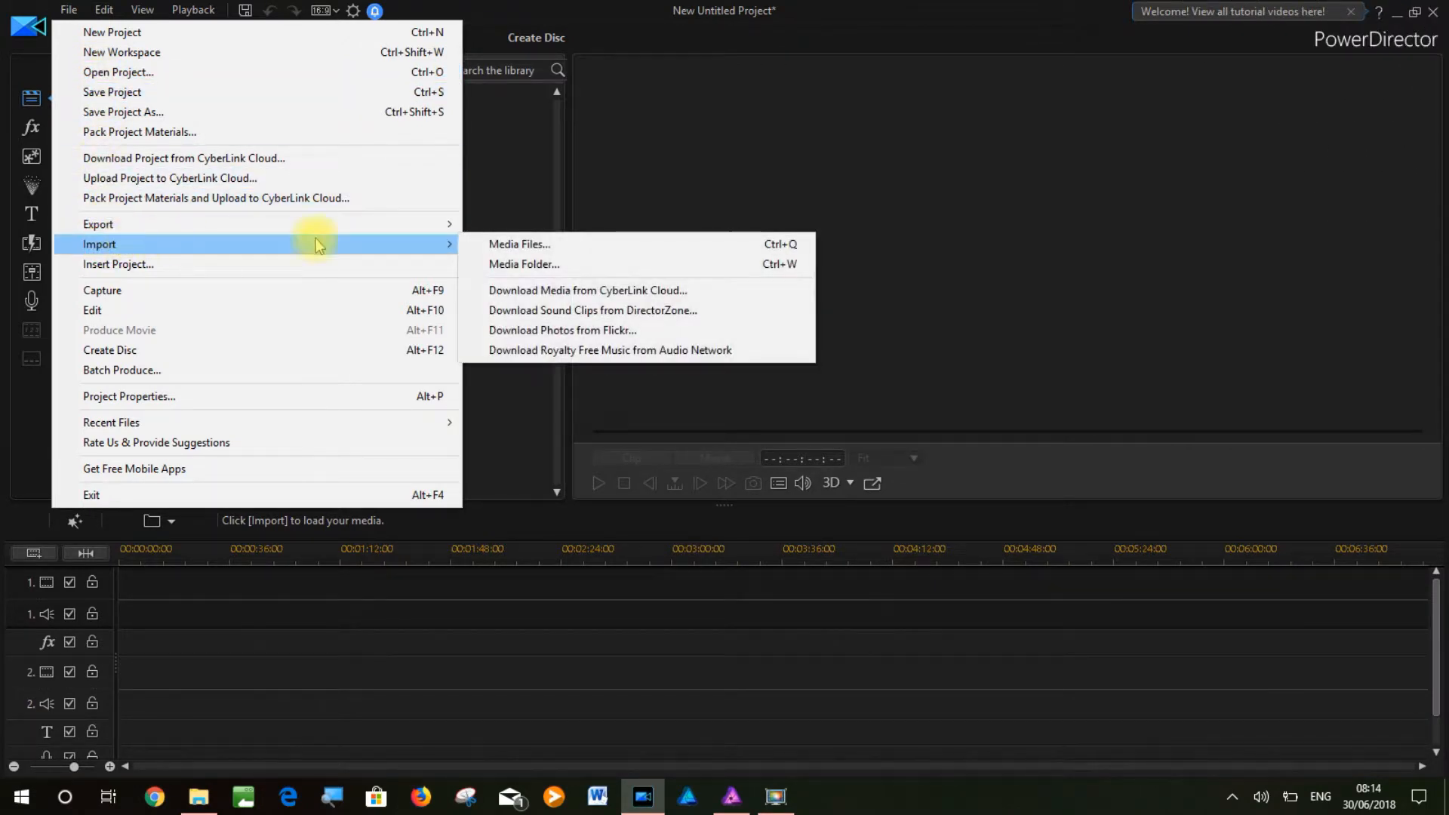
left_click(545, 243)
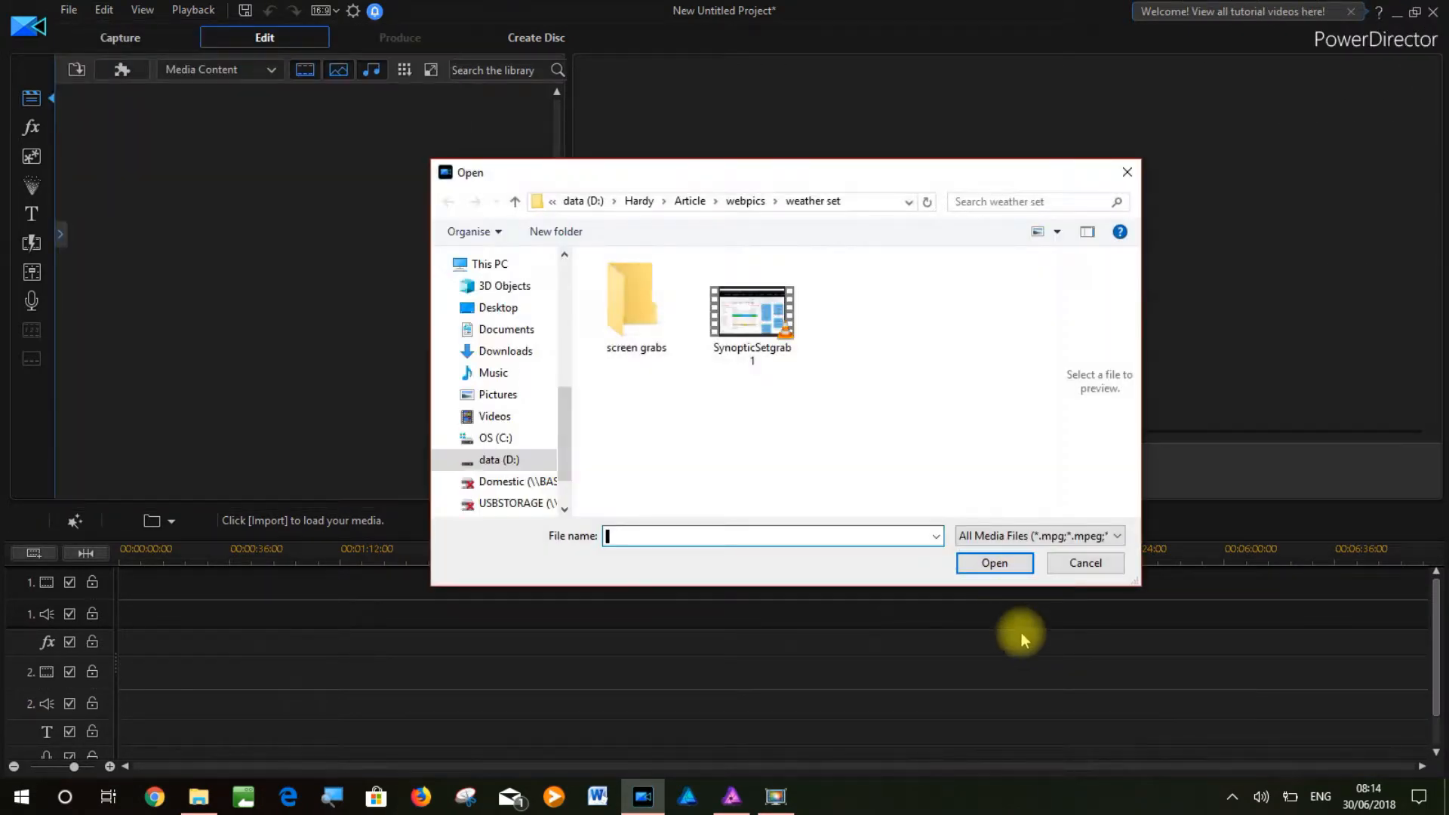
double_click(637, 314)
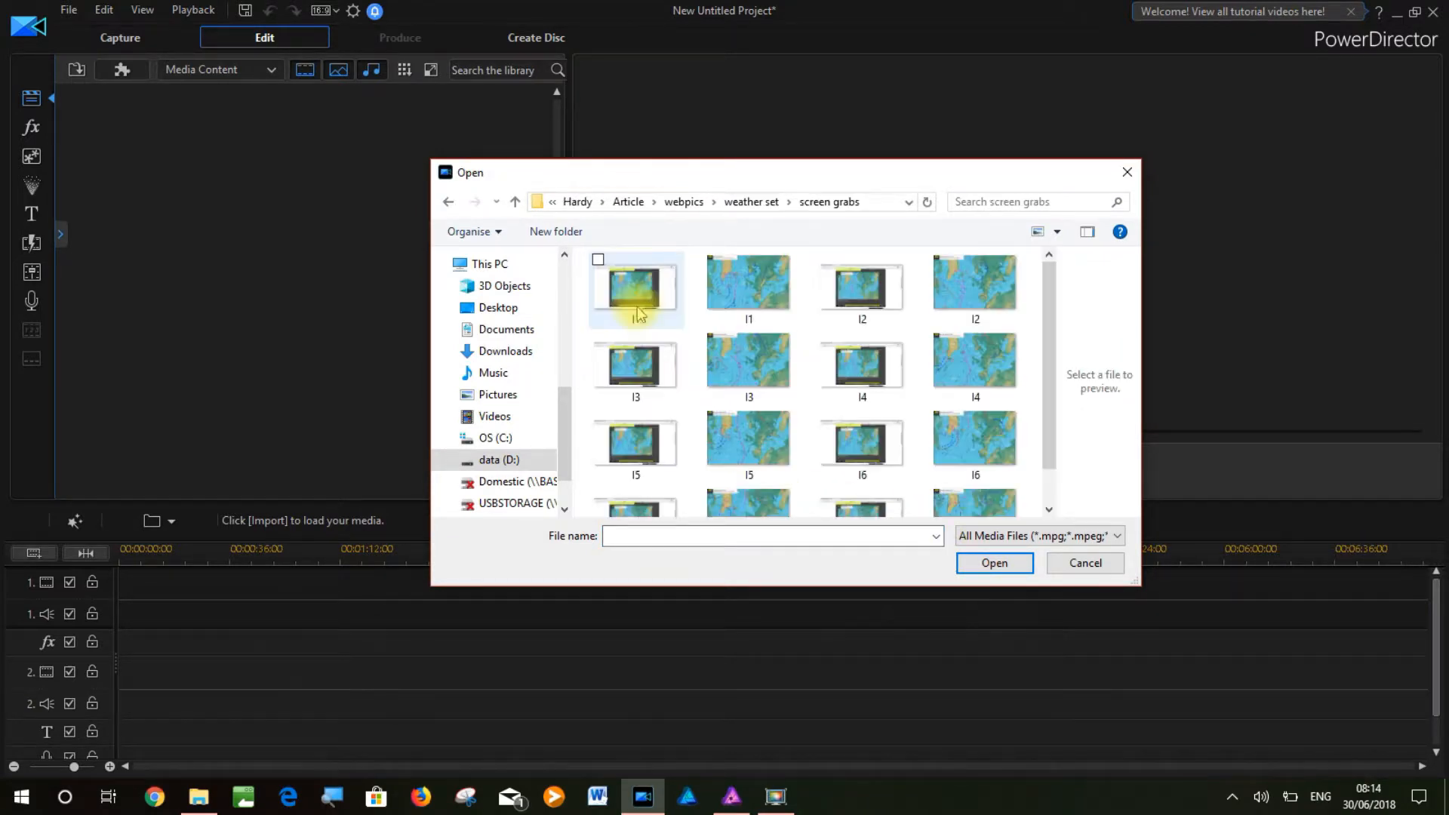
left_click(737, 297)
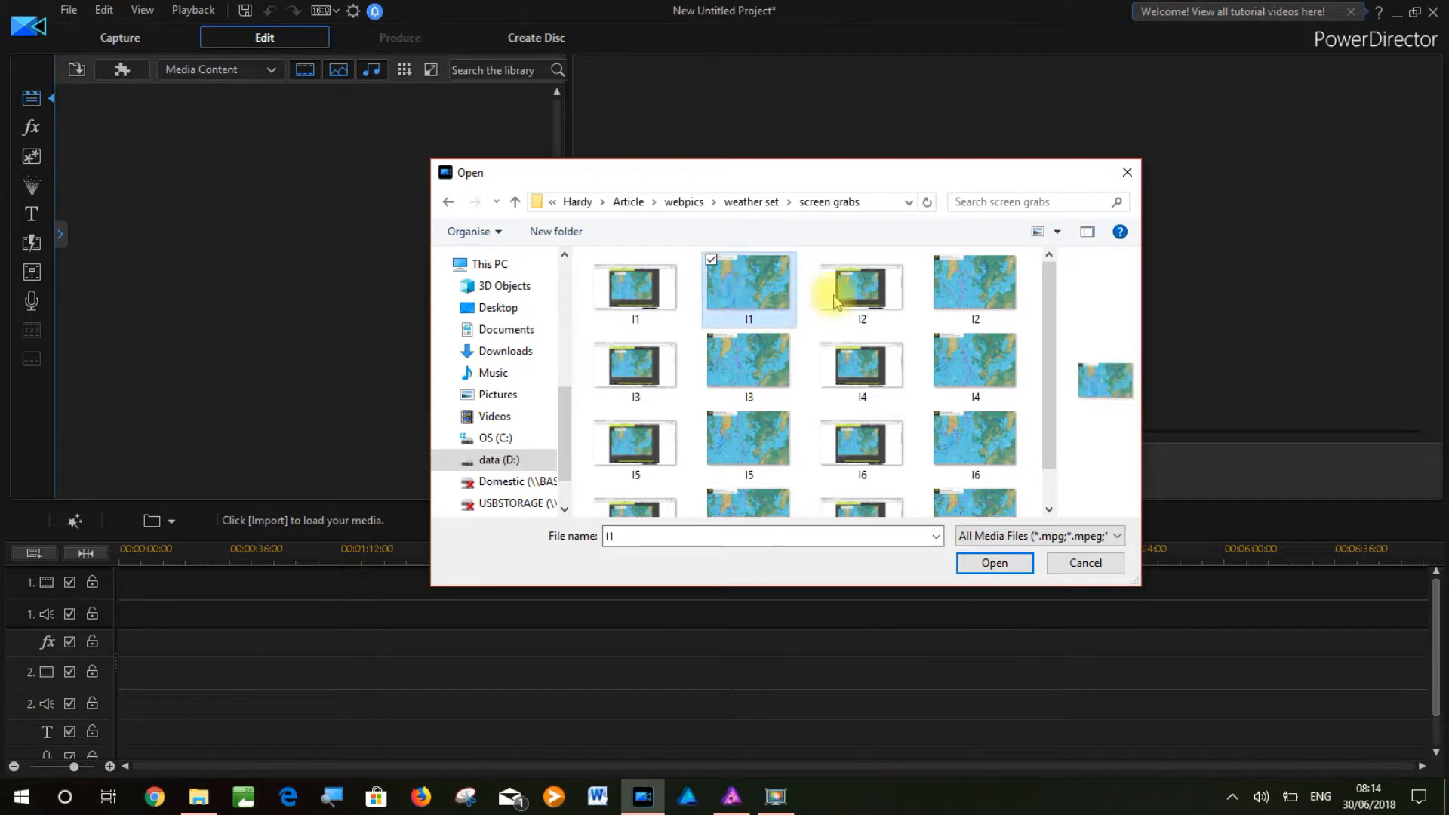
left_click(972, 284, "ctrl")
left_click(737, 365, "ctrl")
left_click(972, 364, "ctrl")
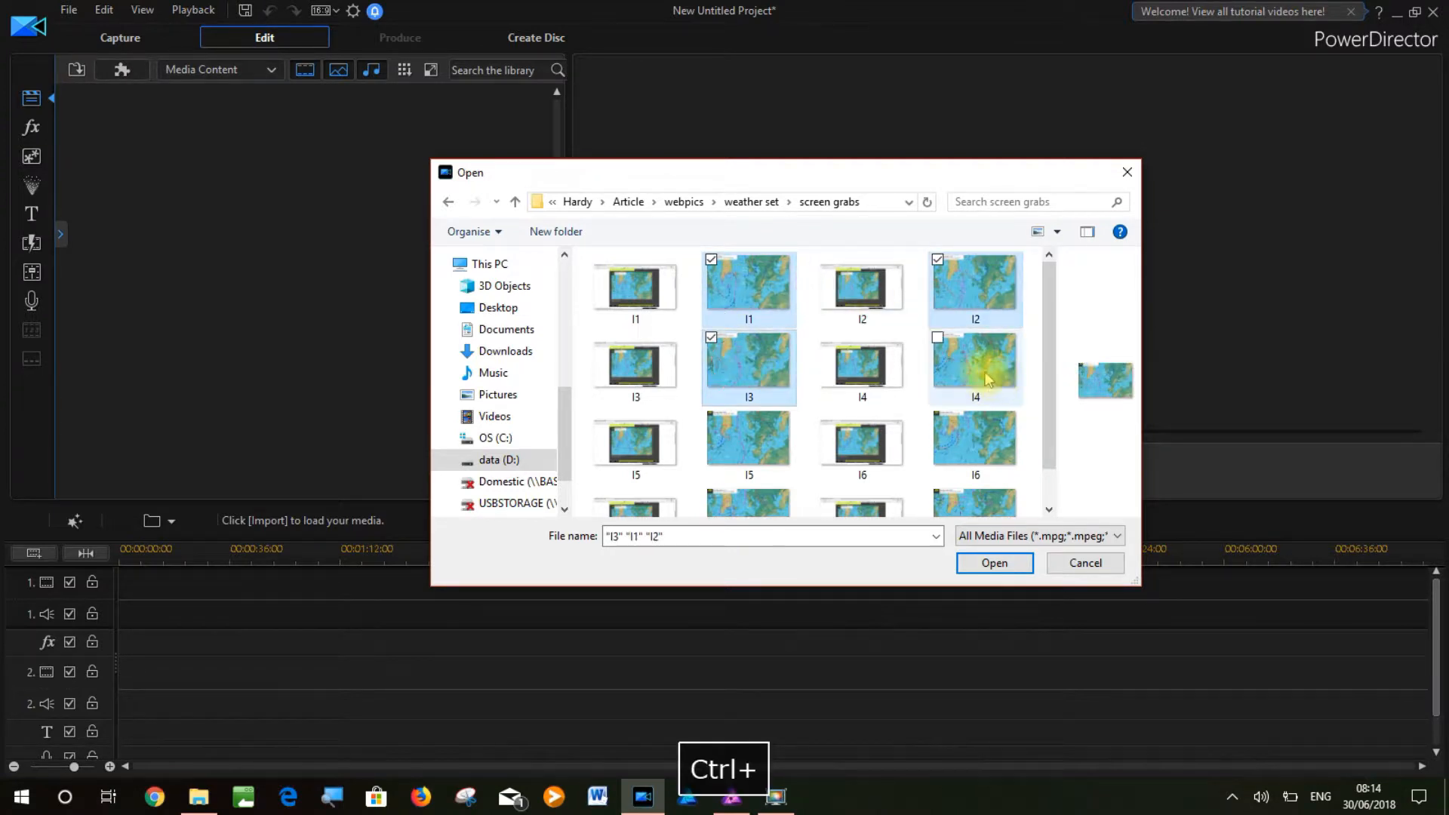
left_click(752, 431, "ctrl")
left_click(988, 462, "ctrl")
left_click(751, 501, "ctrl")
left_click(985, 468, "ctrl")
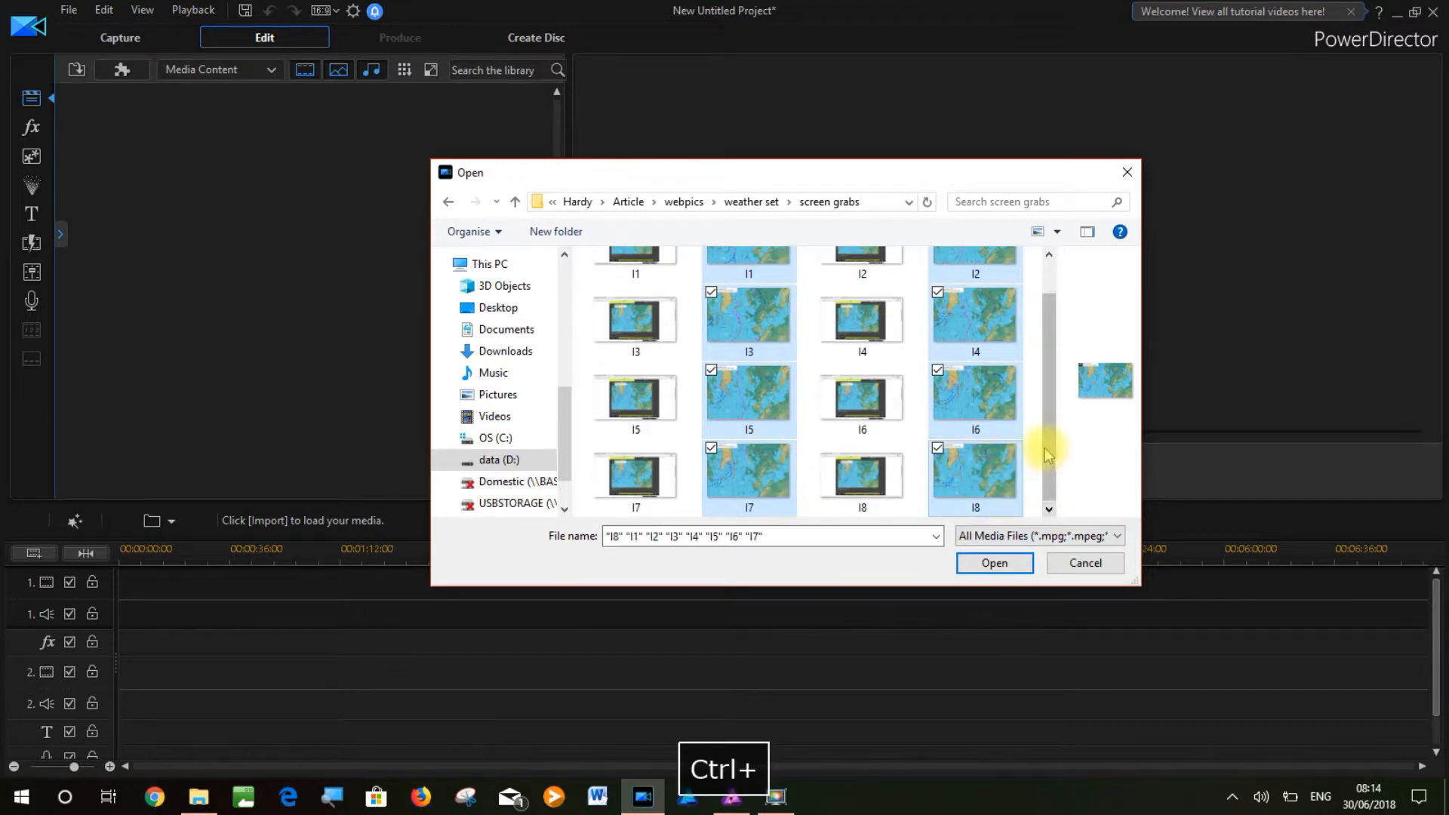
left_click(998, 564)
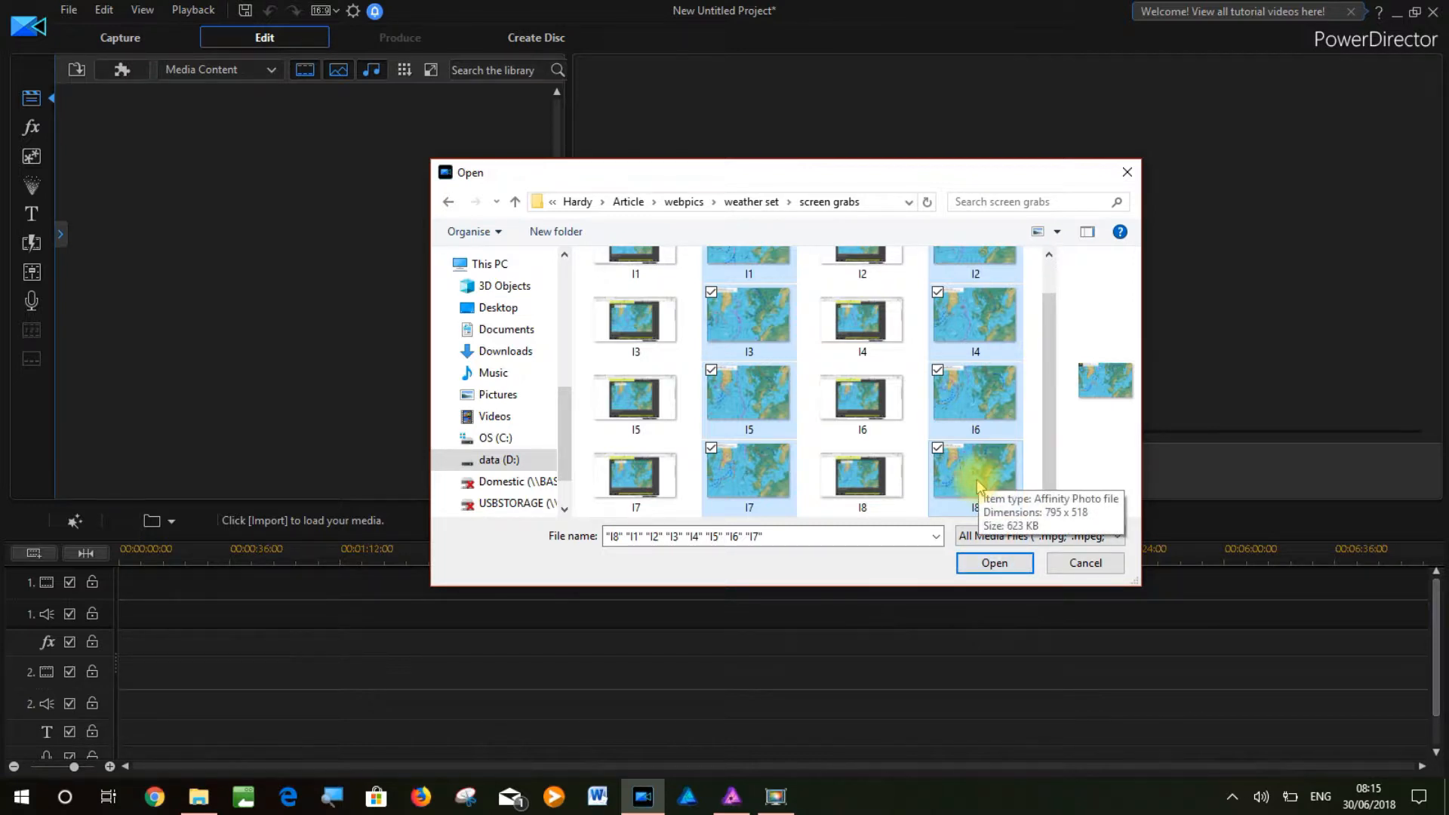
left_click(989, 566)
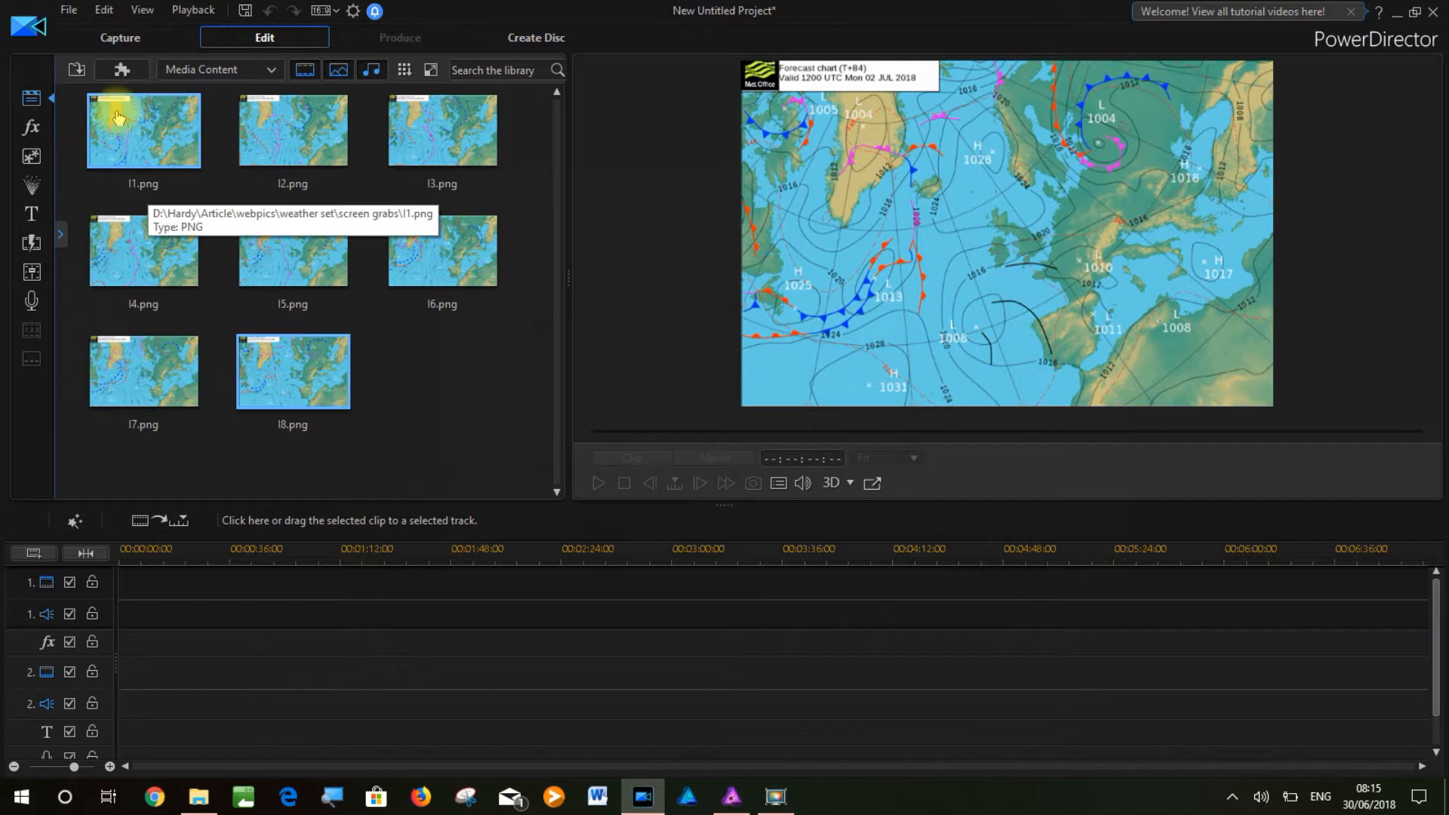
Place the I1, I2 and I3 charts one after another at the start of video track 1
mouse_move(125, 122)
left_mouse_down()
mouse_move(97, 518)
mouse_move(178, 588)
mouse_move(113, 578)
left_mouse_up()
left_click_drag(314, 140, 134, 585)
left_click(411, 142)
left_click_drag(412, 142, 153, 586)
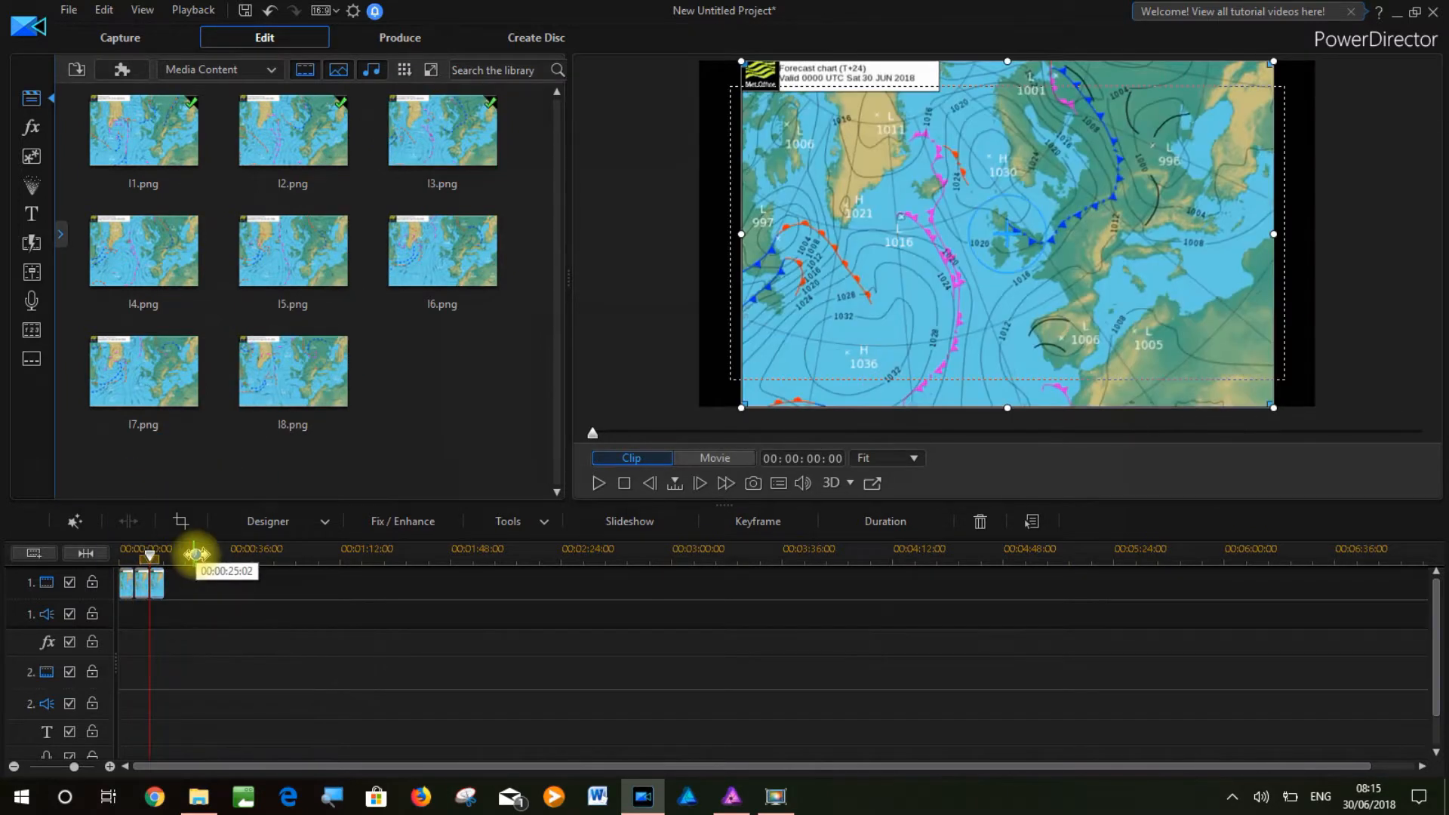
left_click_drag(214, 550, 428, 560)
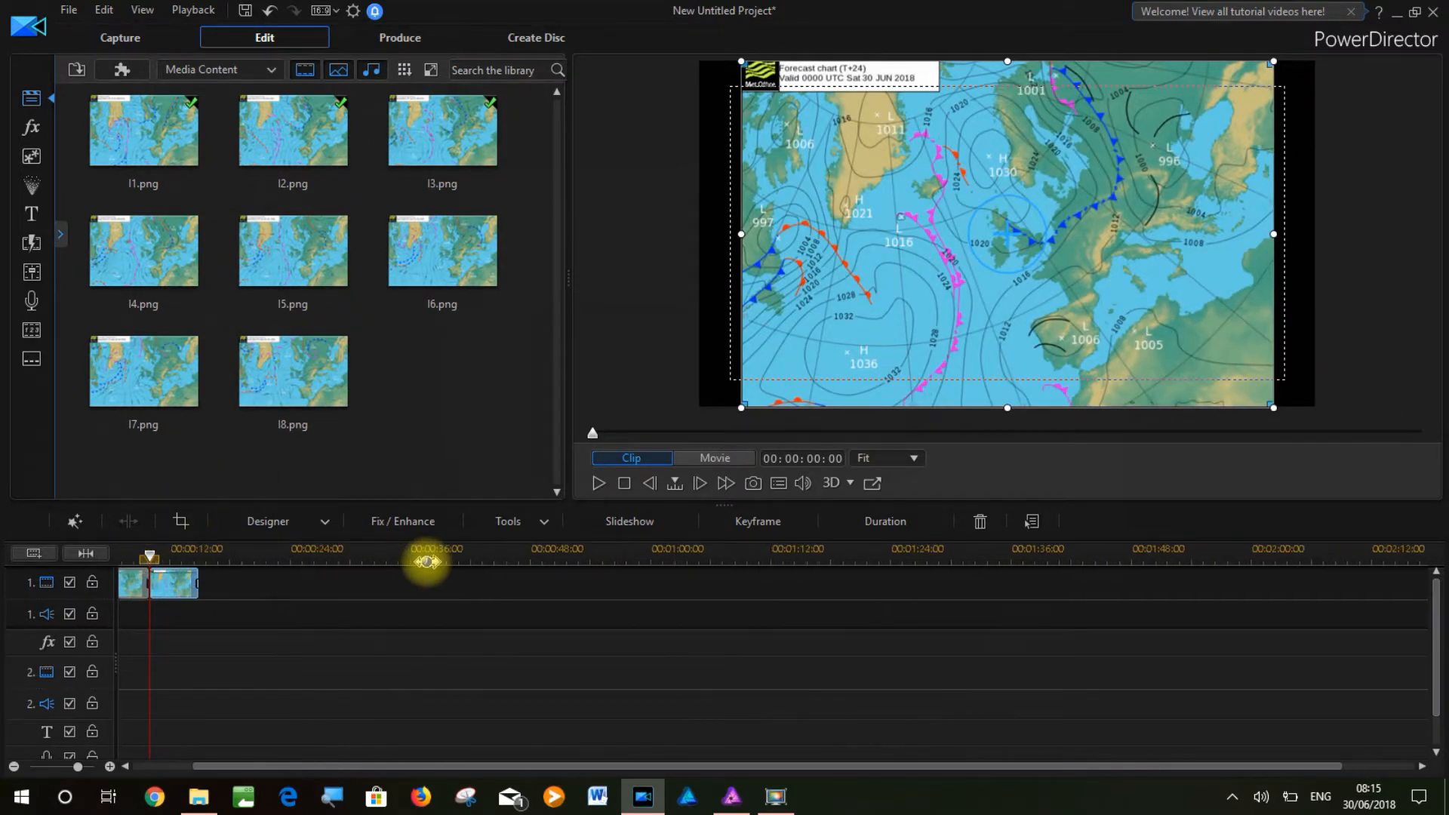
Place the I4, I5, I6, I7 and I8 charts in order after I3 on video track 1
left_click_drag(354, 766, 231, 765)
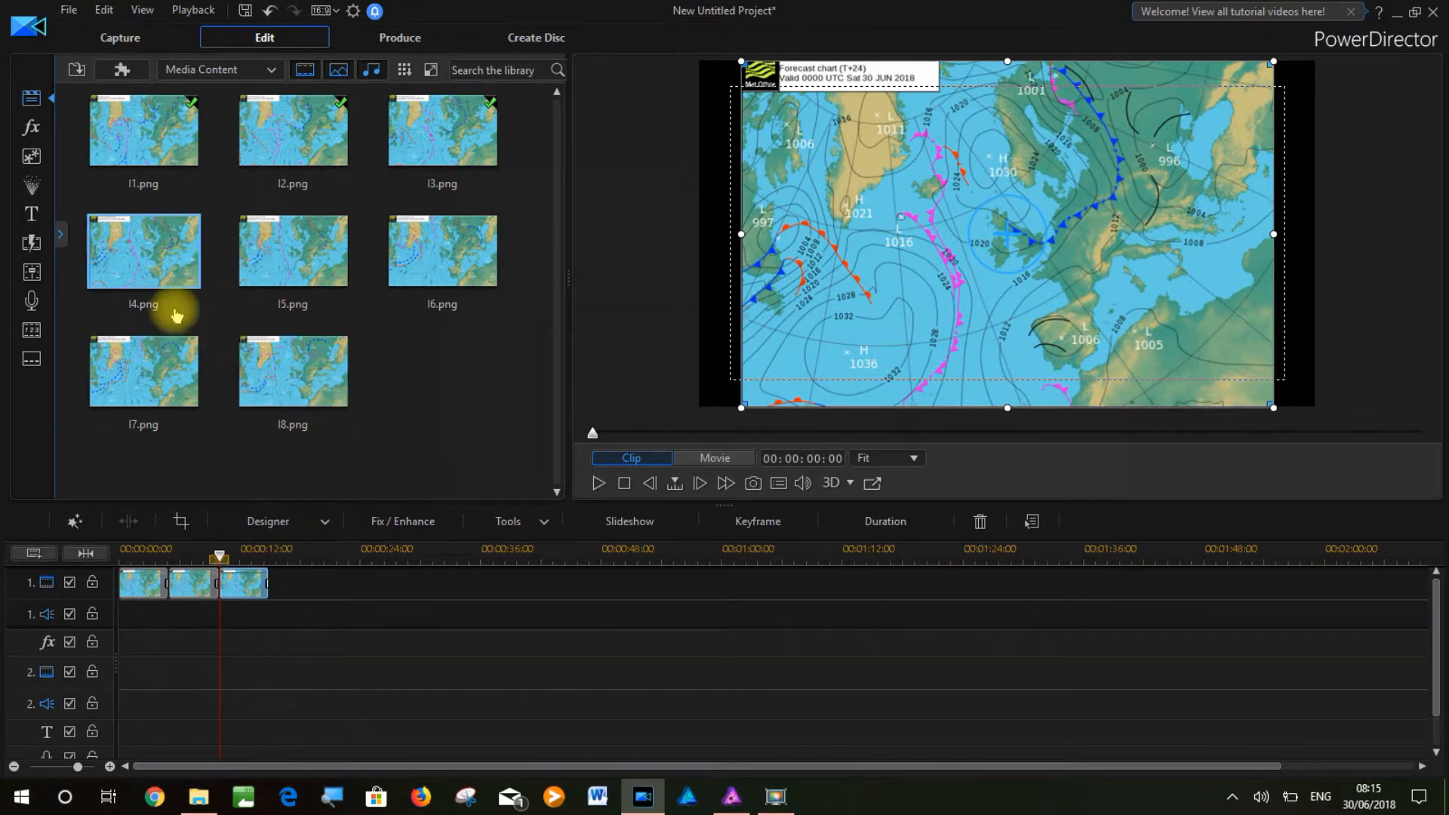
left_click_drag(163, 261, 270, 584)
left_click_drag(283, 256, 320, 583)
left_click_drag(420, 247, 370, 592)
left_click_drag(129, 391, 421, 583)
left_click_drag(354, 404, 483, 585)
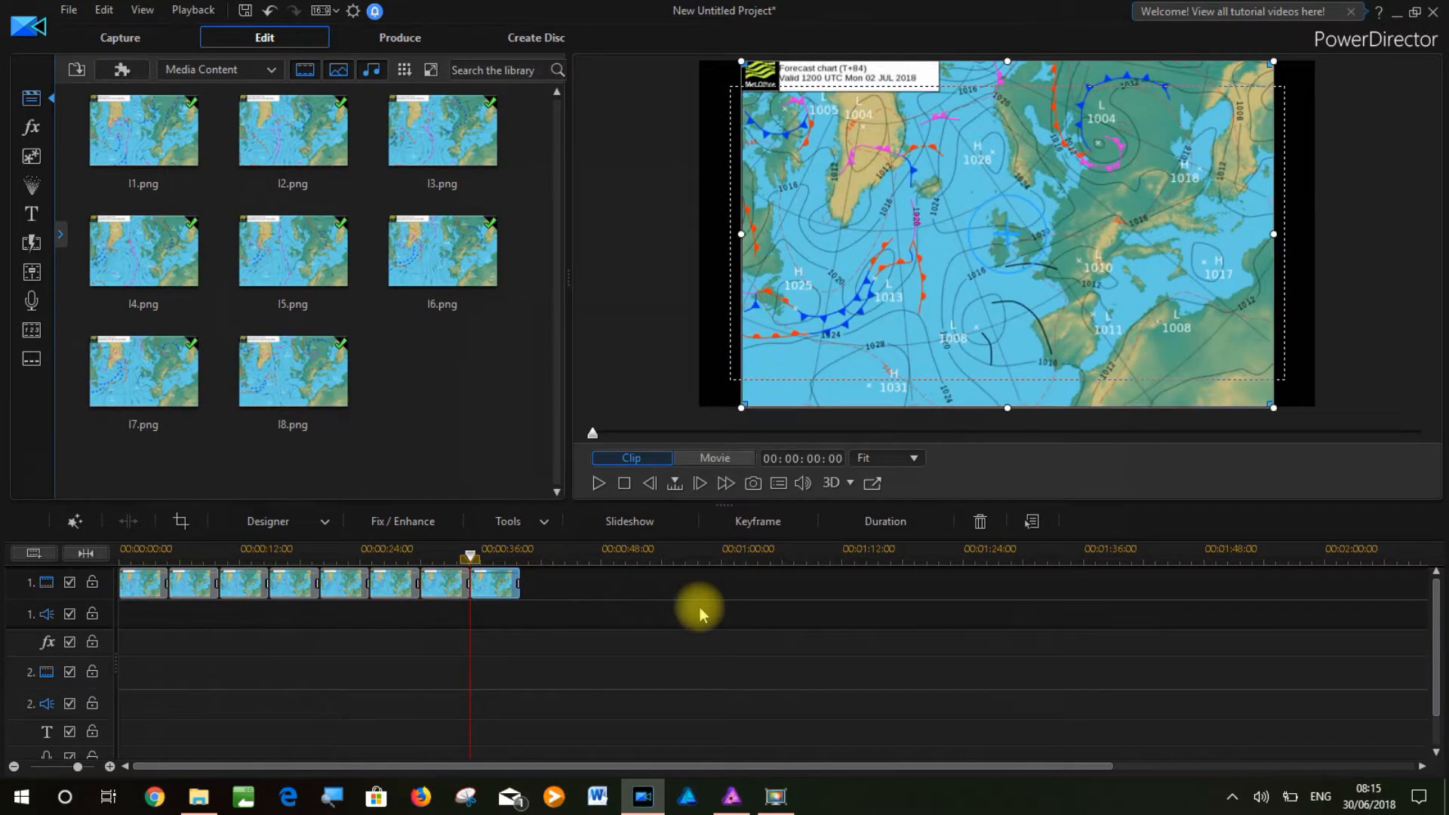
Play the whole movie from its beginning to check the sequence of eight charts
left_click(689, 462)
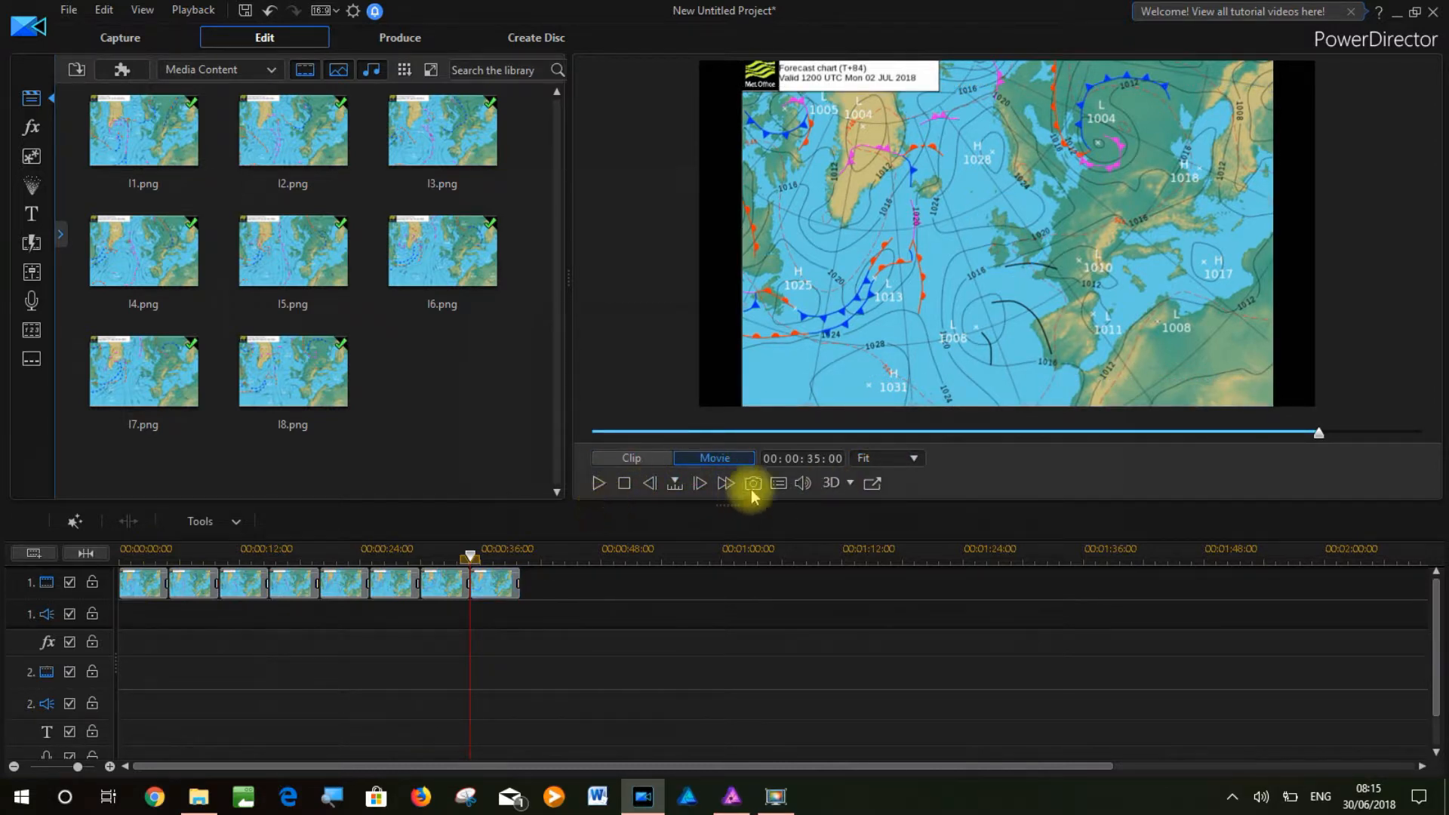
left_click_drag(1318, 433, 541, 440)
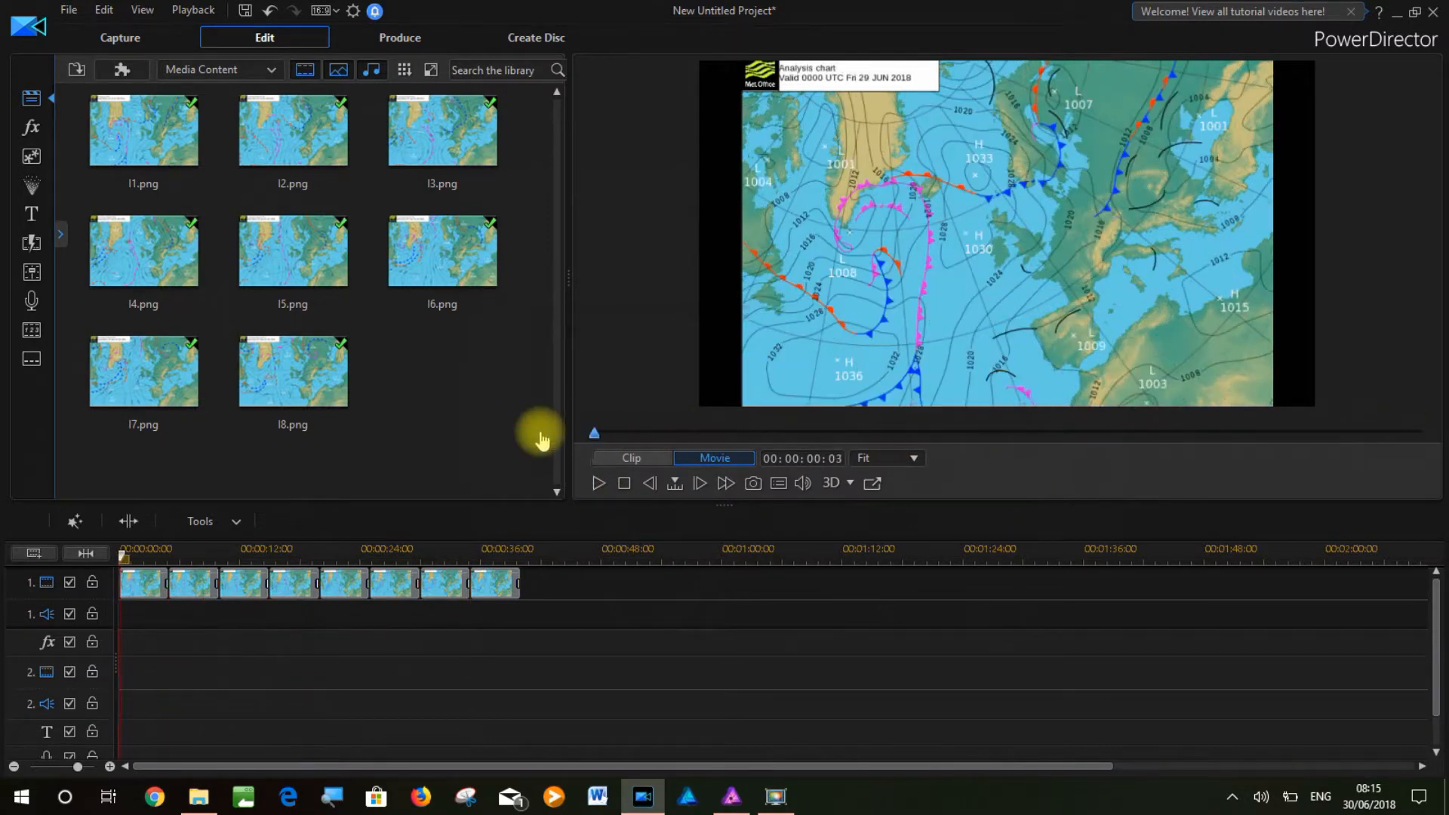
left_click(596, 487)
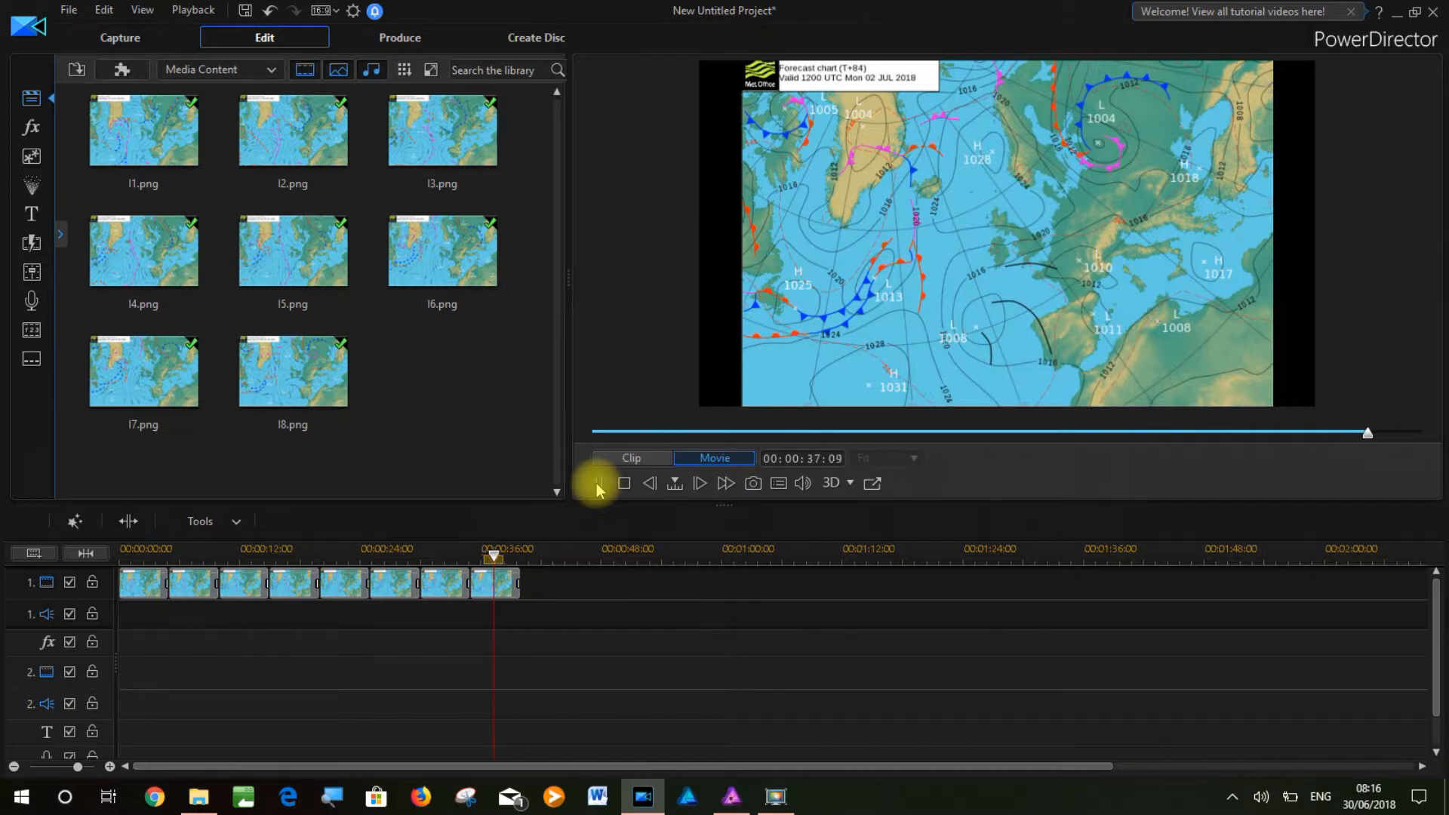
left_click(598, 484)
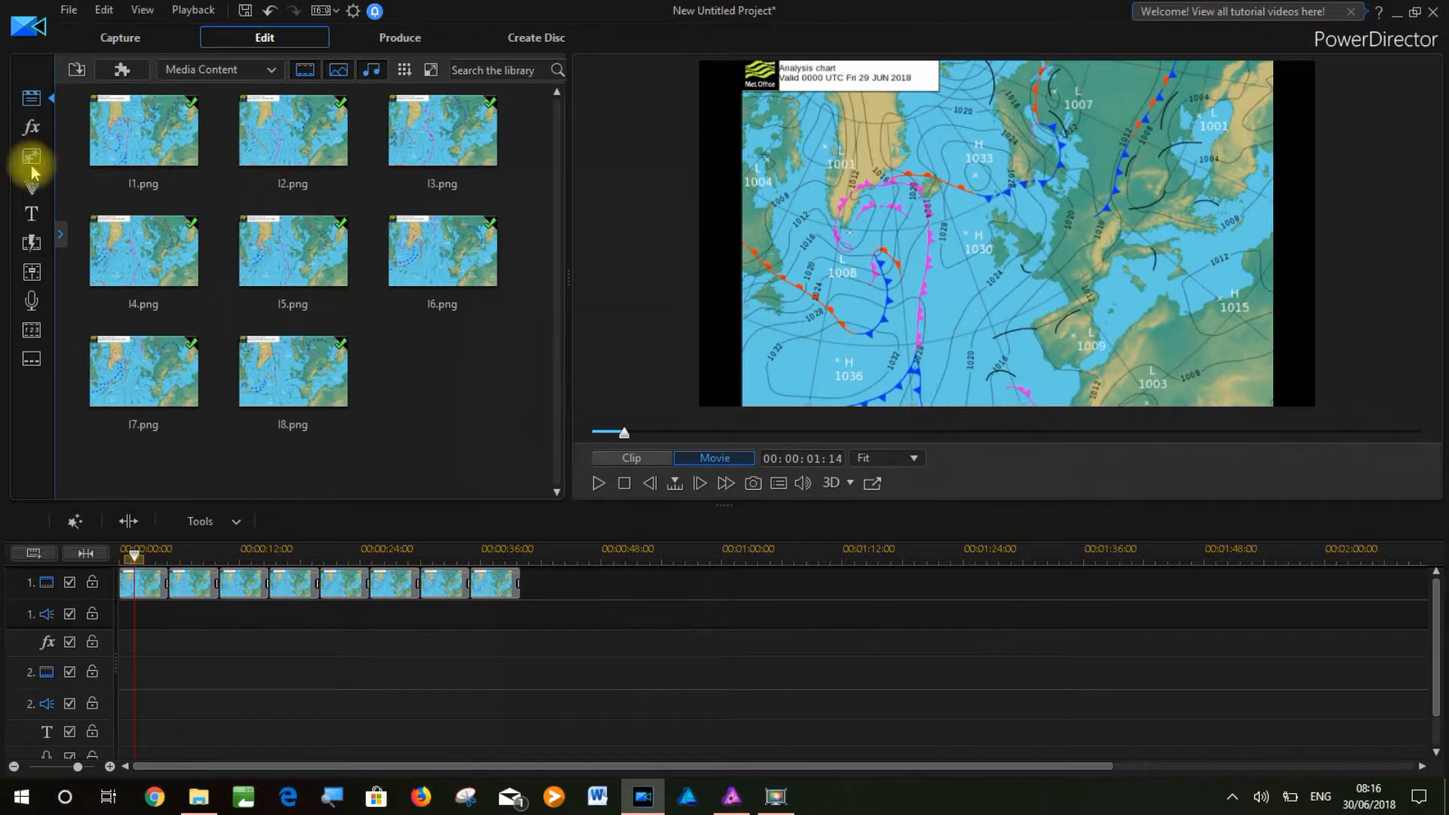
Insert the Fade transition between each pair of neighbouring charts on video track 1 and play back the sequence
left_click(29, 244)
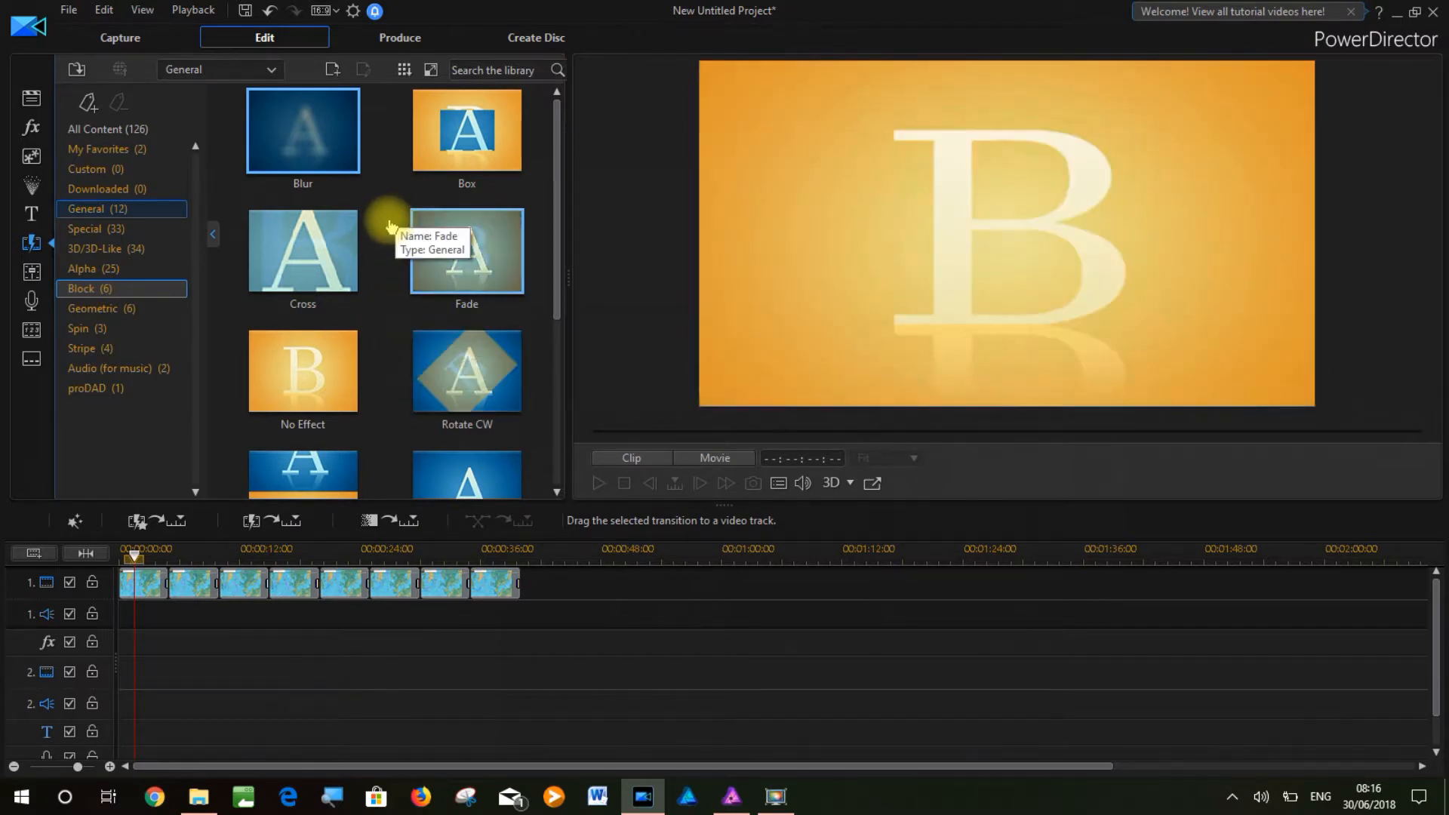
left_click(464, 273)
left_click_drag(465, 273, 164, 581)
left_click_drag(508, 274, 189, 591)
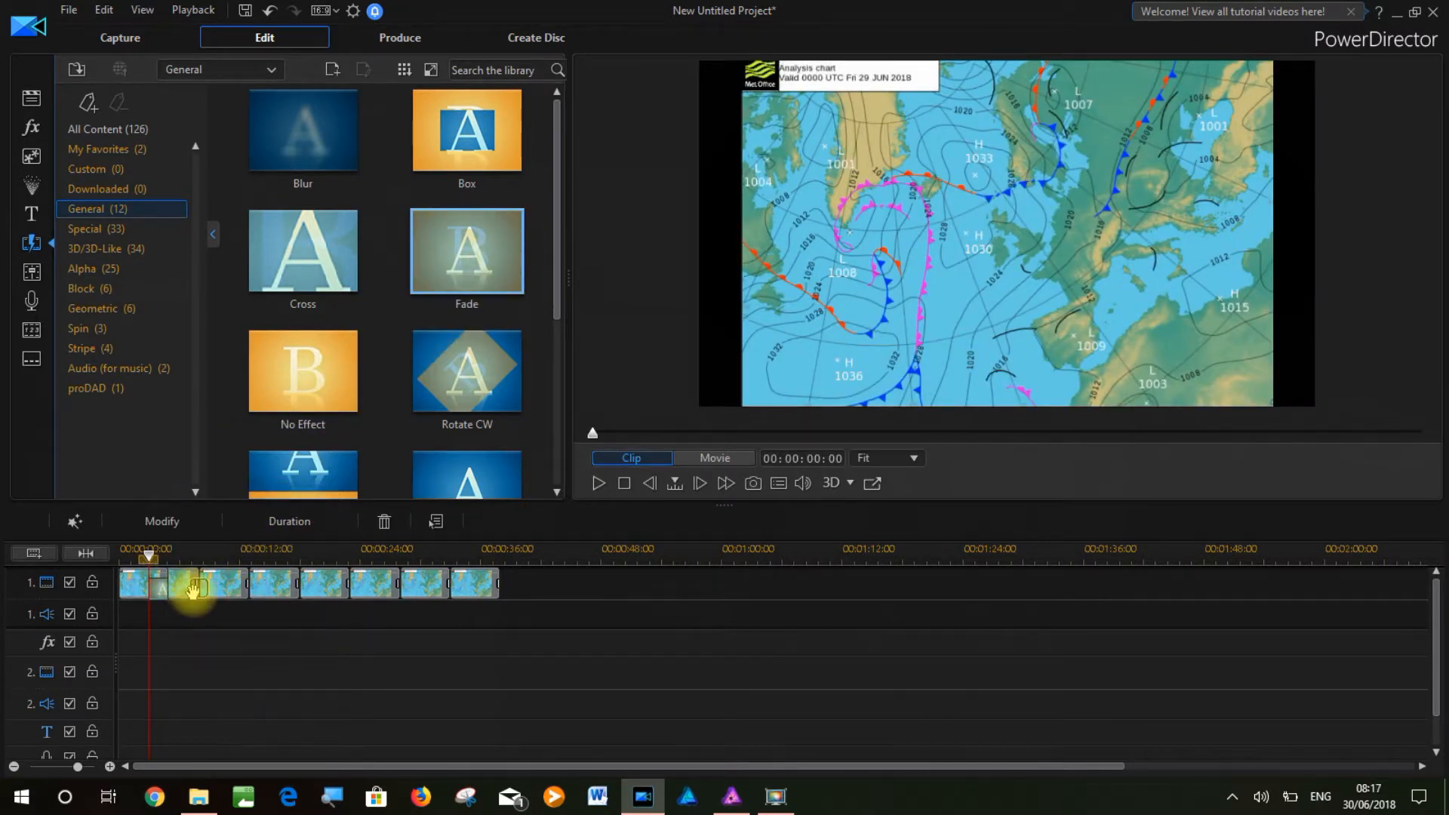
left_click_drag(468, 268, 213, 585)
left_click_drag(466, 257, 257, 591)
left_click_drag(485, 275, 272, 584)
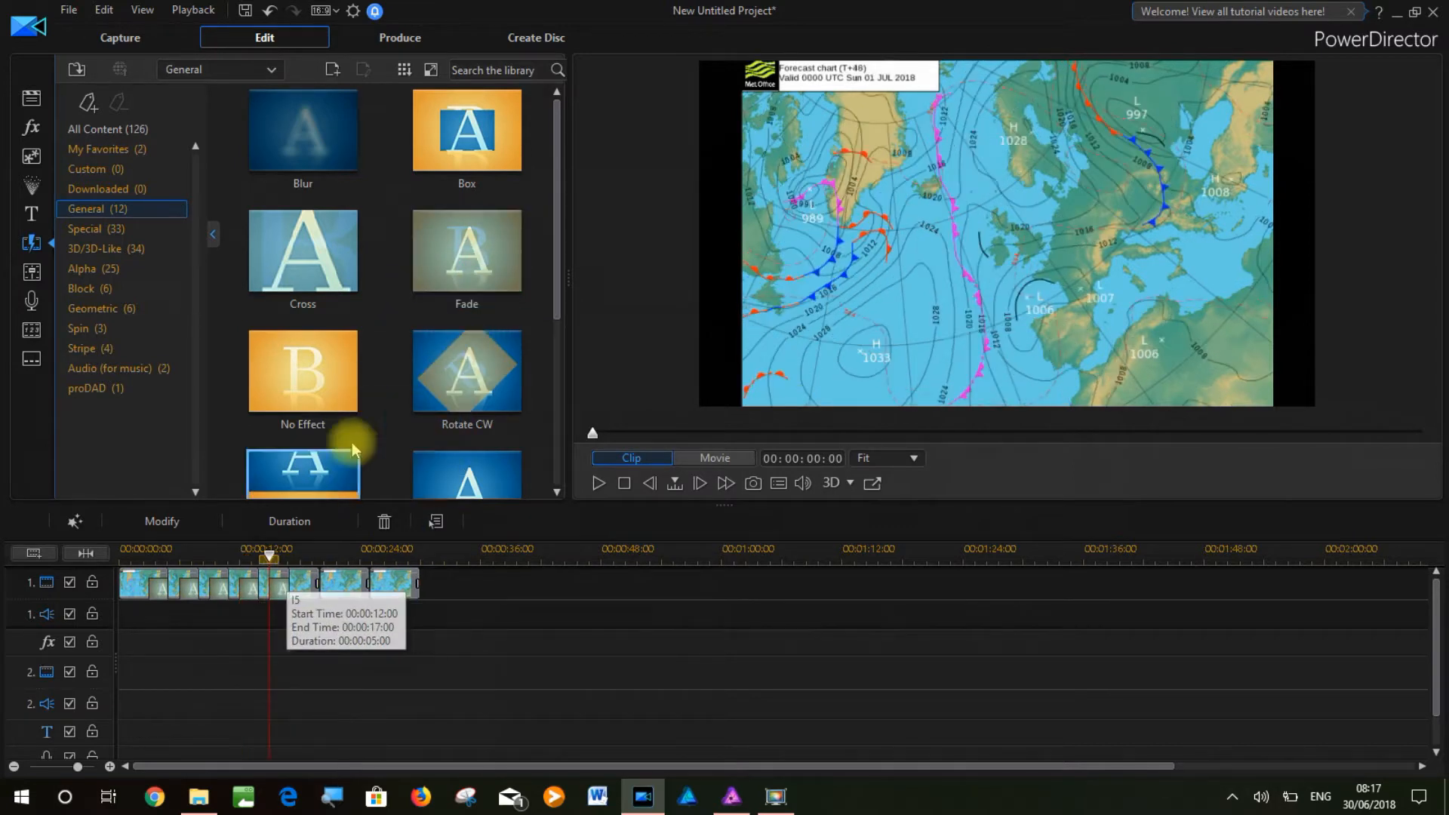
left_click_drag(474, 281, 305, 586)
left_click_drag(469, 258, 332, 579)
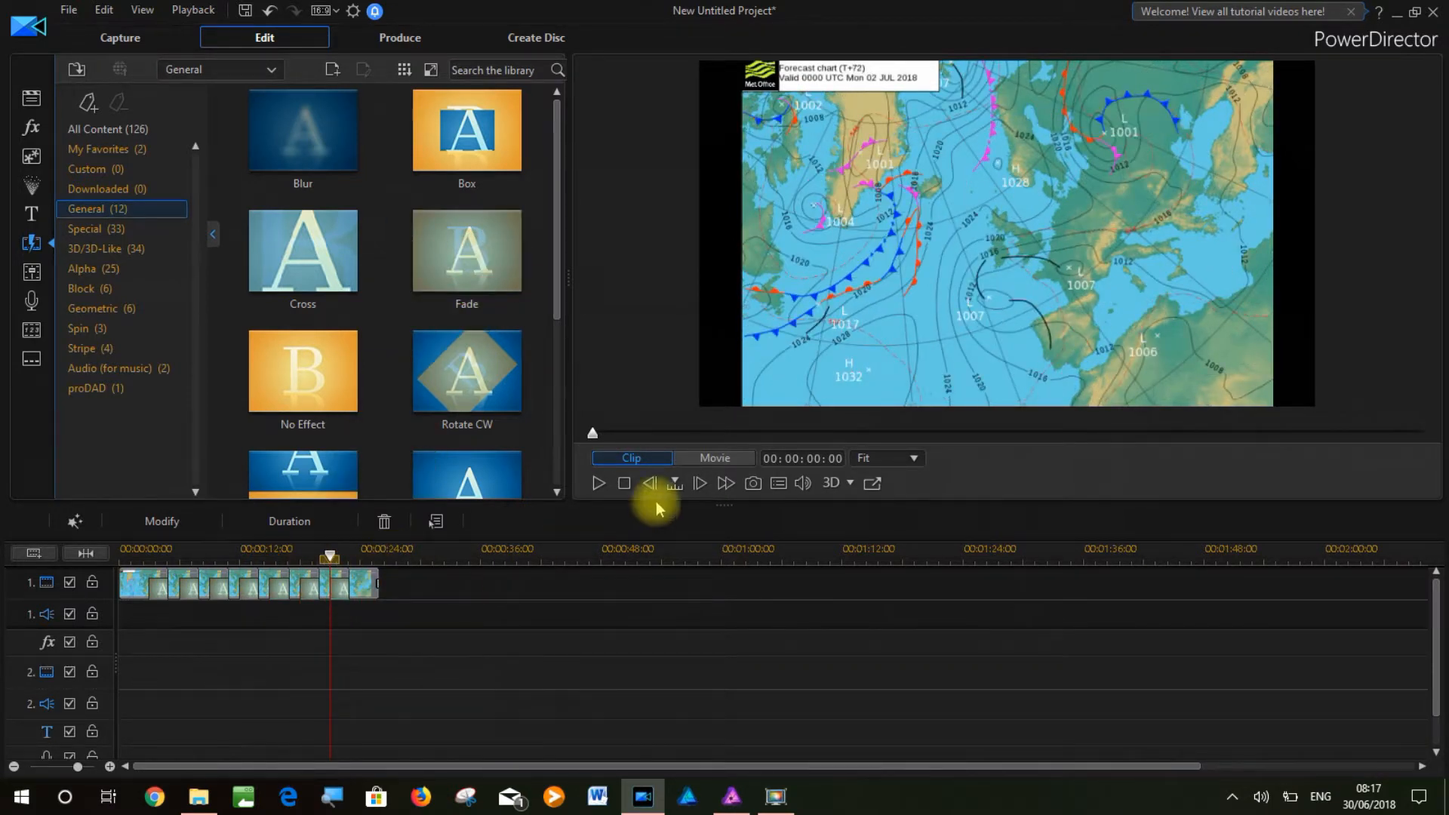
left_click(596, 487)
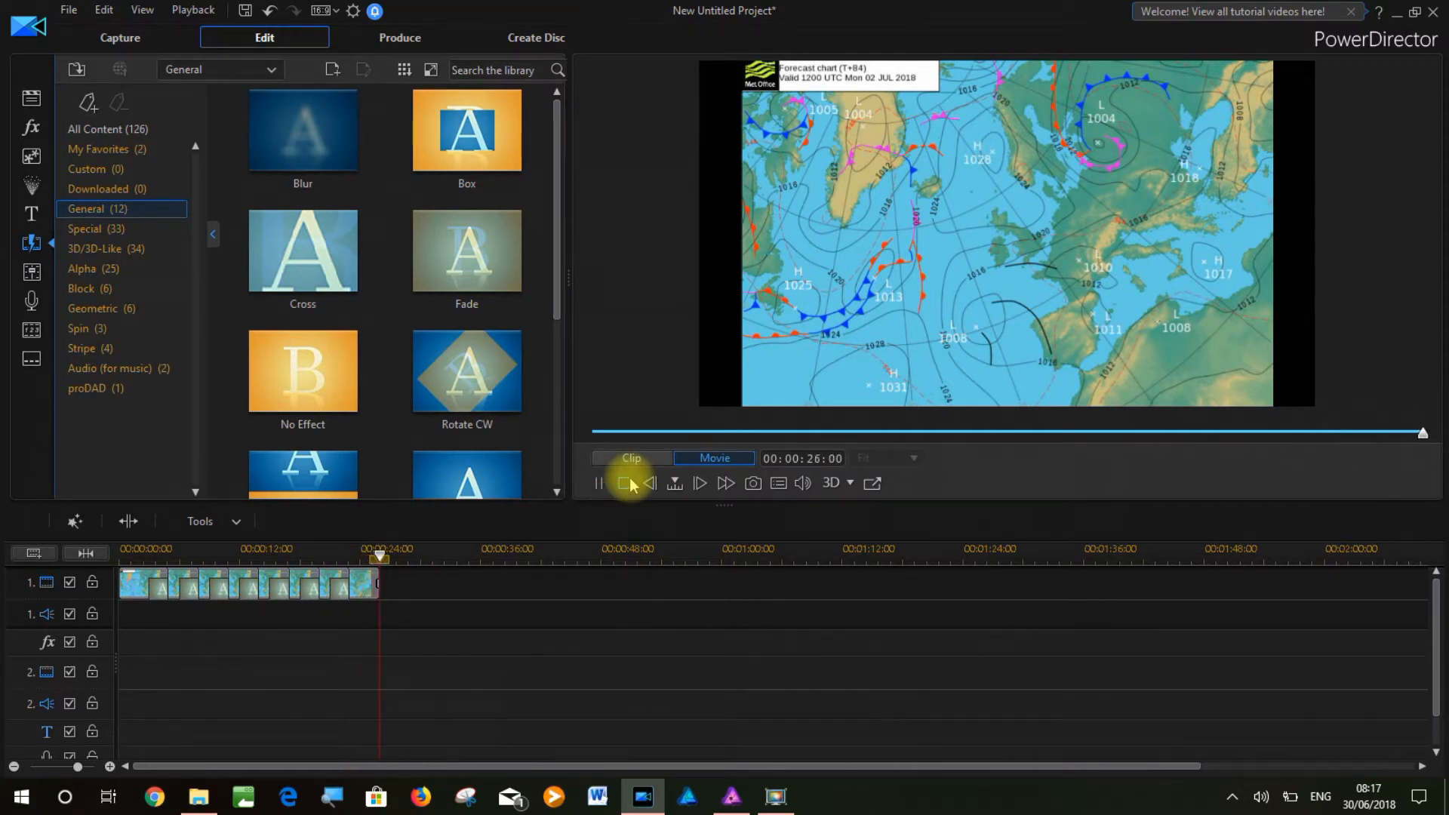
Produce the movie as XAVC S 1920 x 1080/25p with the United Kingdom (PAL) format and open its file location
left_click(395, 38)
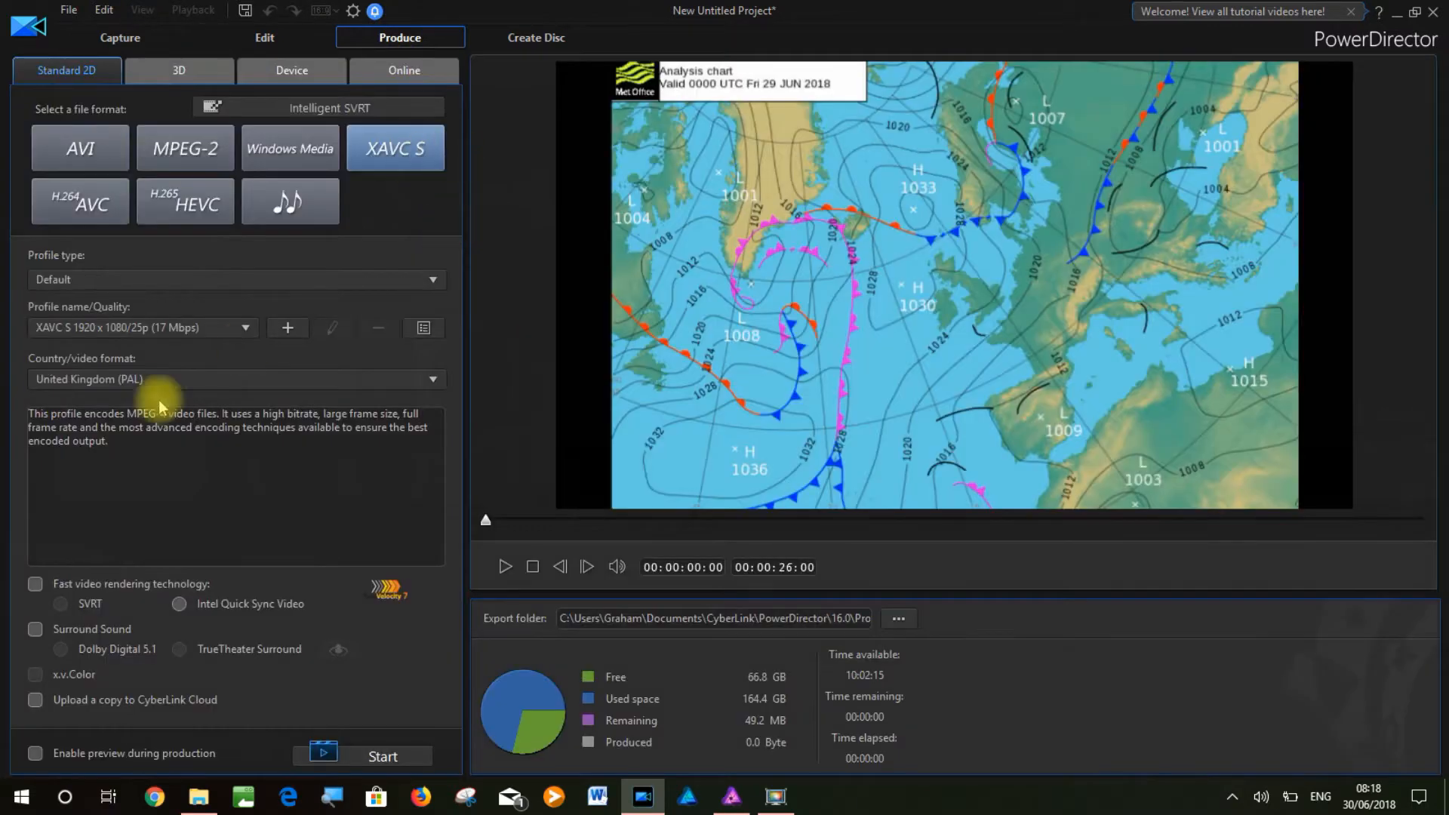
left_click(392, 755)
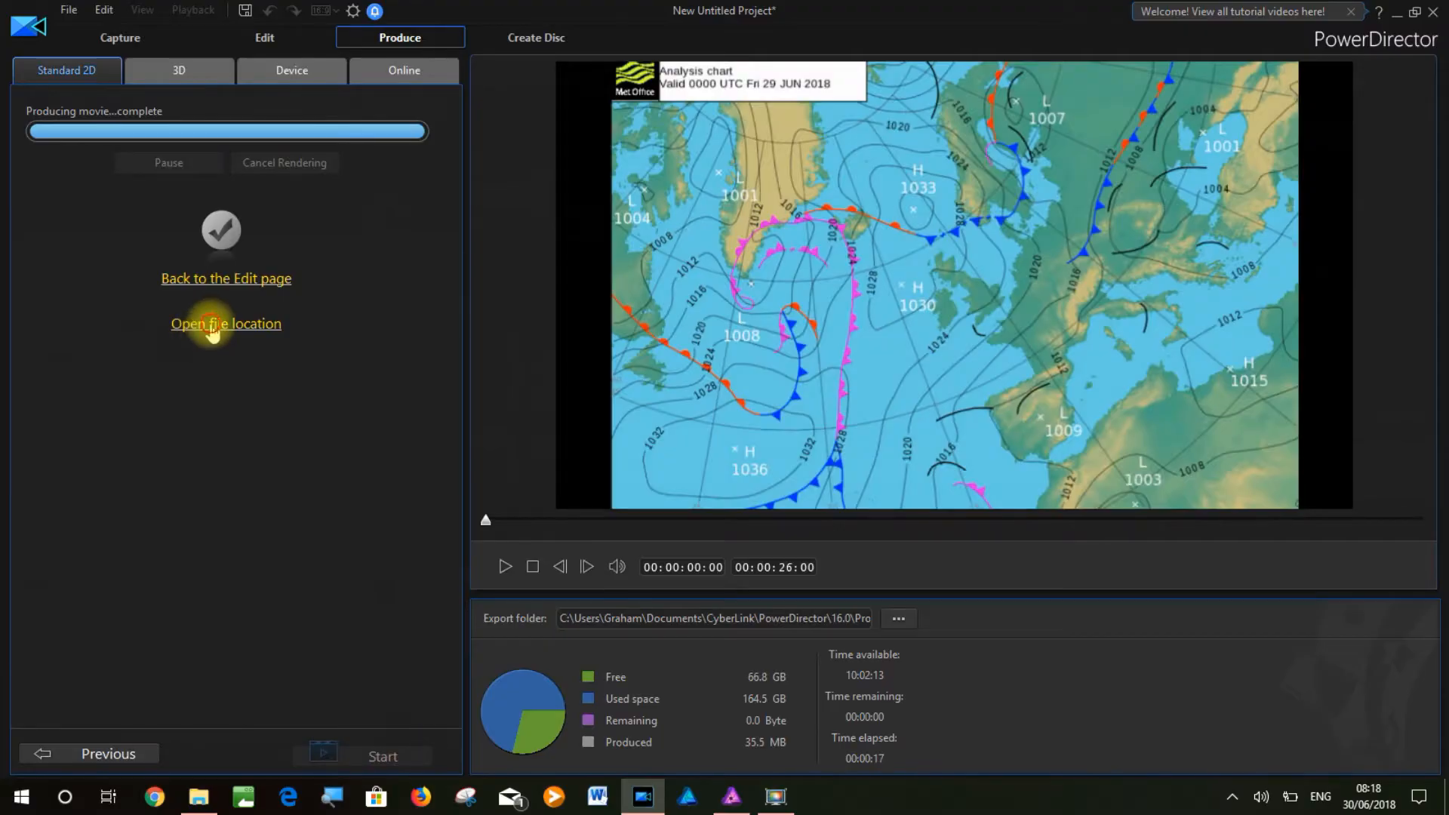
left_click(210, 324)
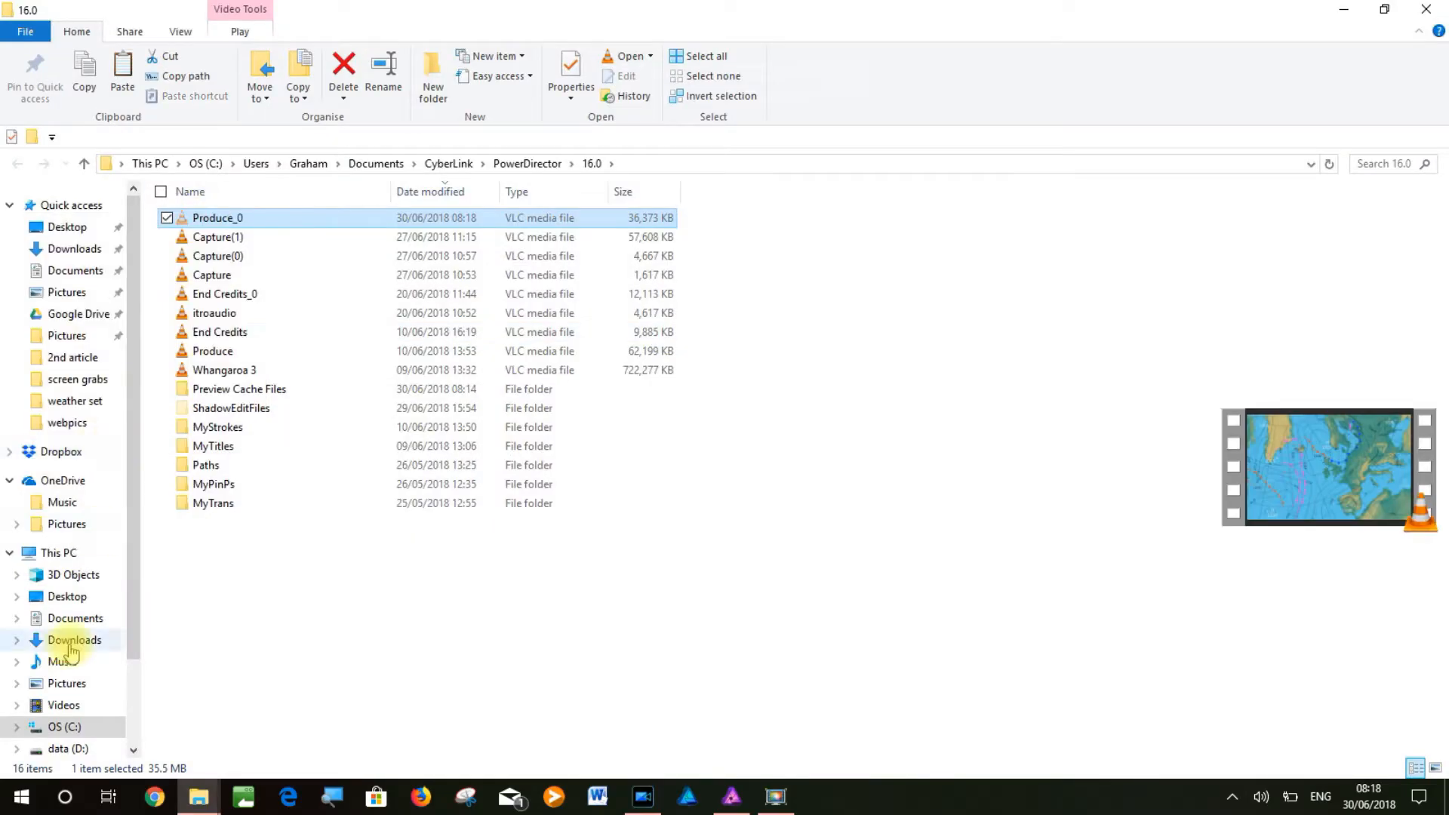
Put the produced movie into the weather set folder under webpics on the data (D:) drive and rename it 20180629Synoptic
left_click(68, 748)
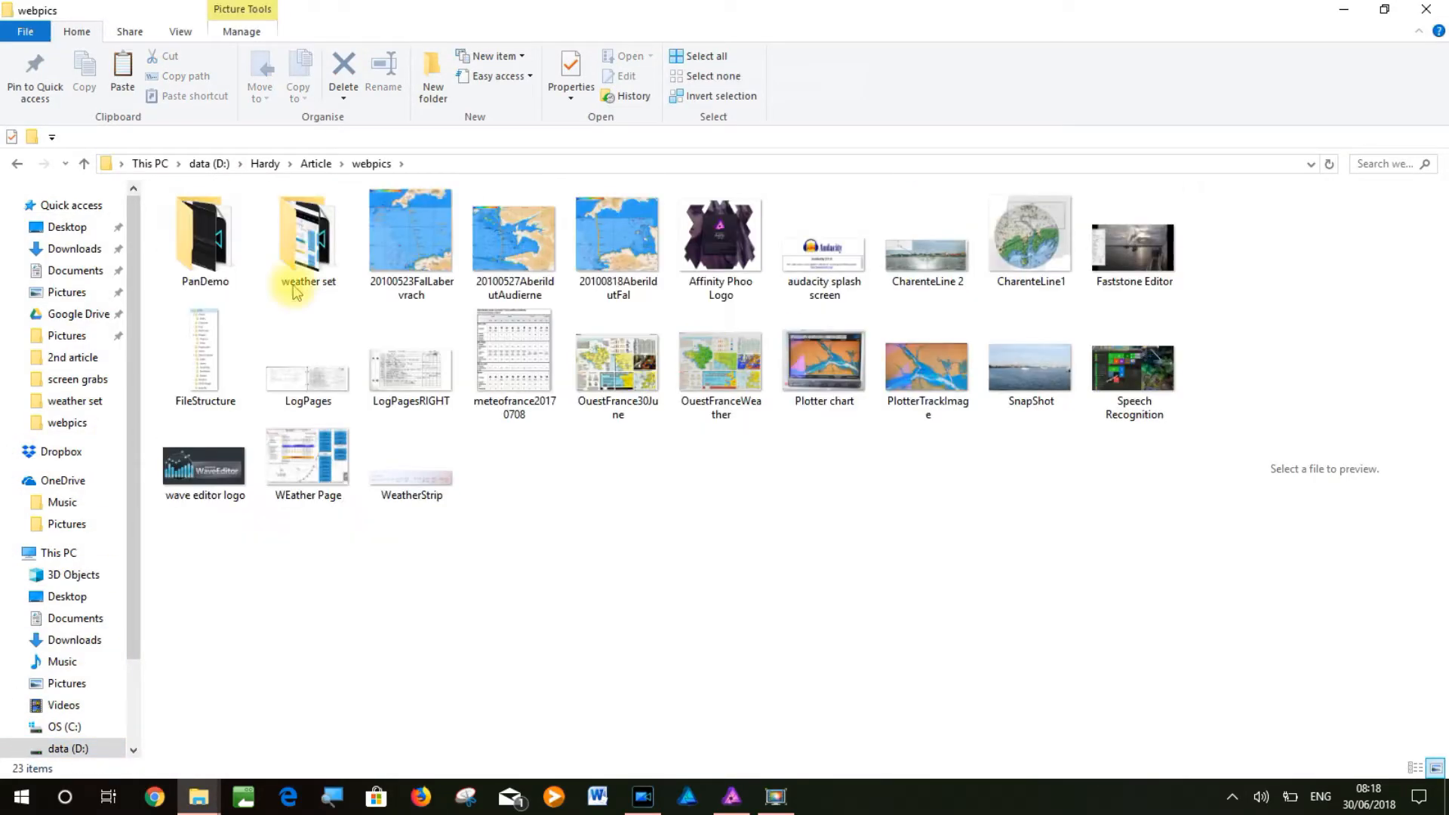
double_click(301, 227)
right_click(158, 479)
left_click(264, 605)
right_click(298, 227)
left_click(204, 518)
type("20180629Synoptic")
left_click(462, 440)
Switch back to PowerDirector and return to the Edit page
left_click(643, 795)
left_click(285, 281)
left_click(860, 456)
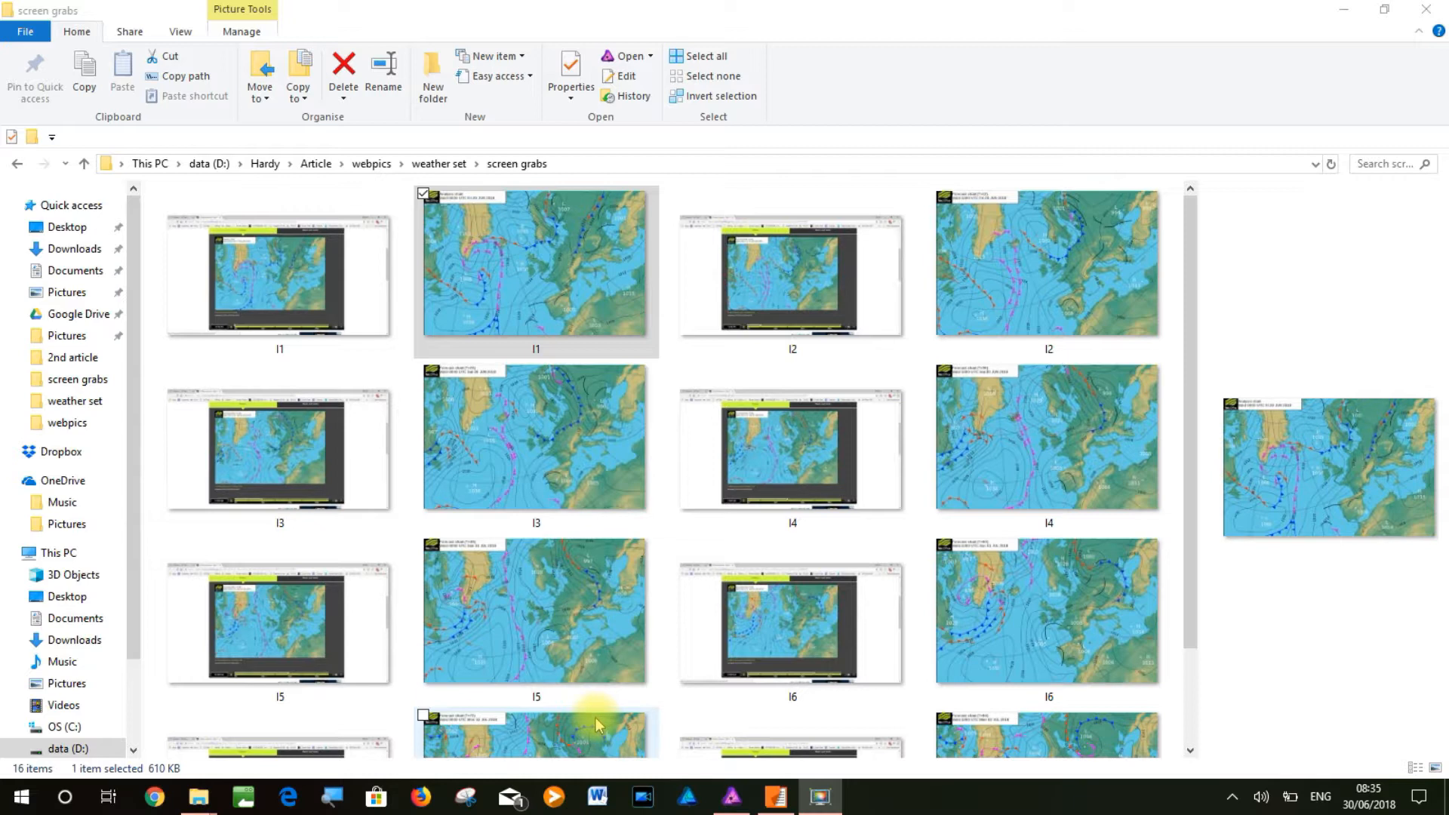
Switch to PagePlus and place the cropped I2 chart at the page's upper-left margin corner, about 7.2 cm wide and 4.7 cm high
left_click(781, 804)
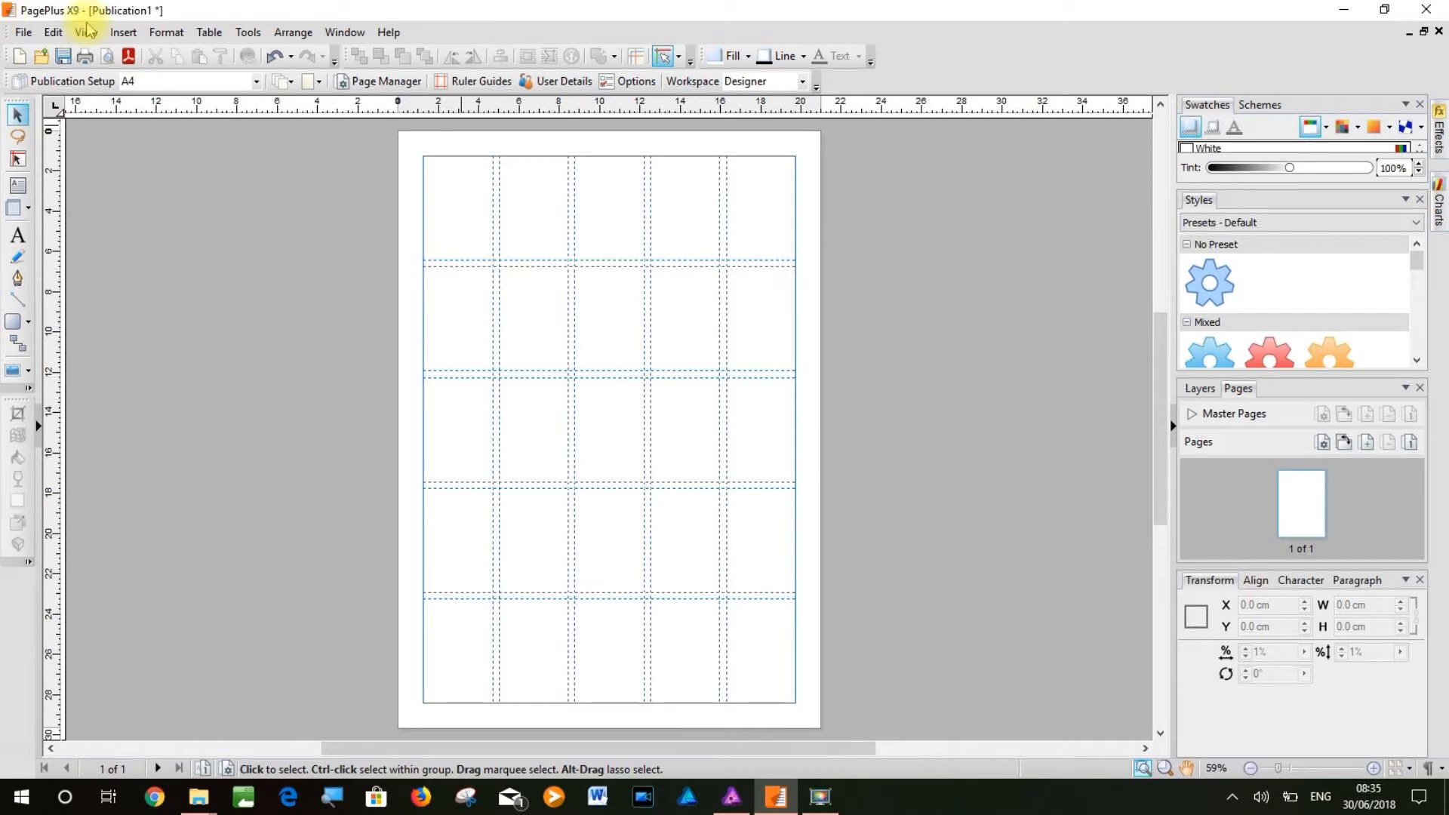
left_click(121, 33)
mouse_move(148, 77)
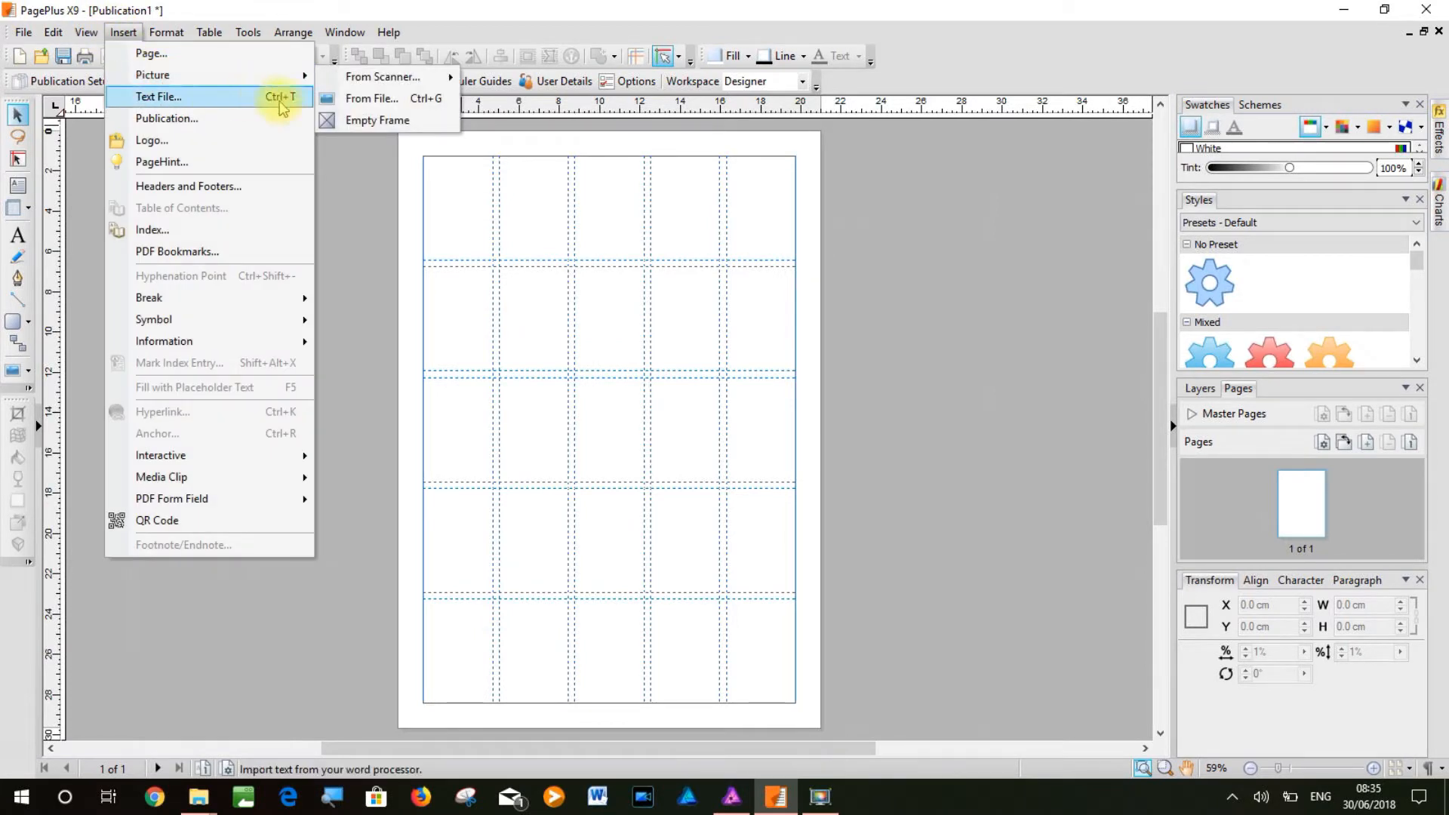
left_click(349, 97)
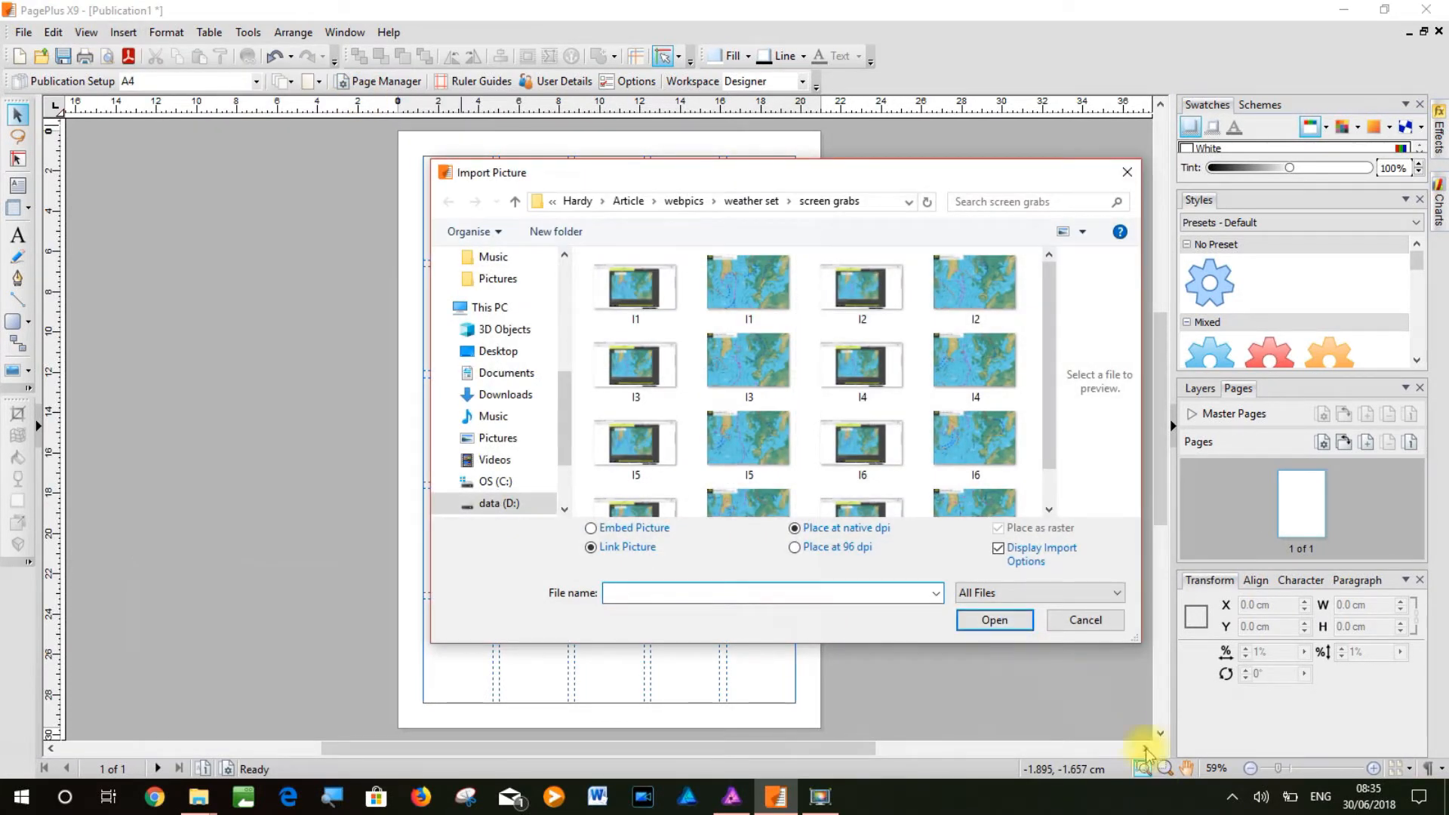
left_click(986, 299)
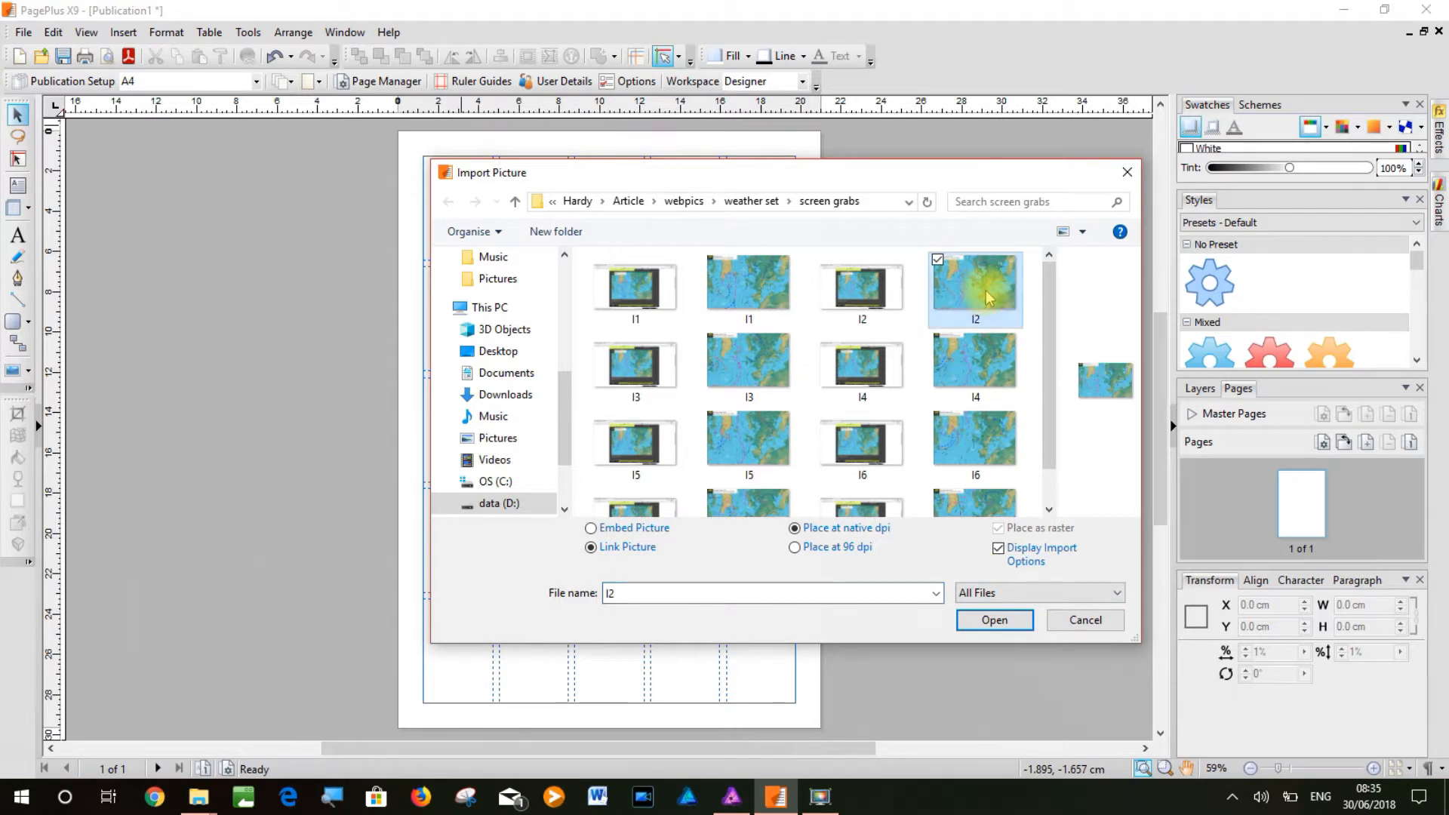
left_click(1003, 619)
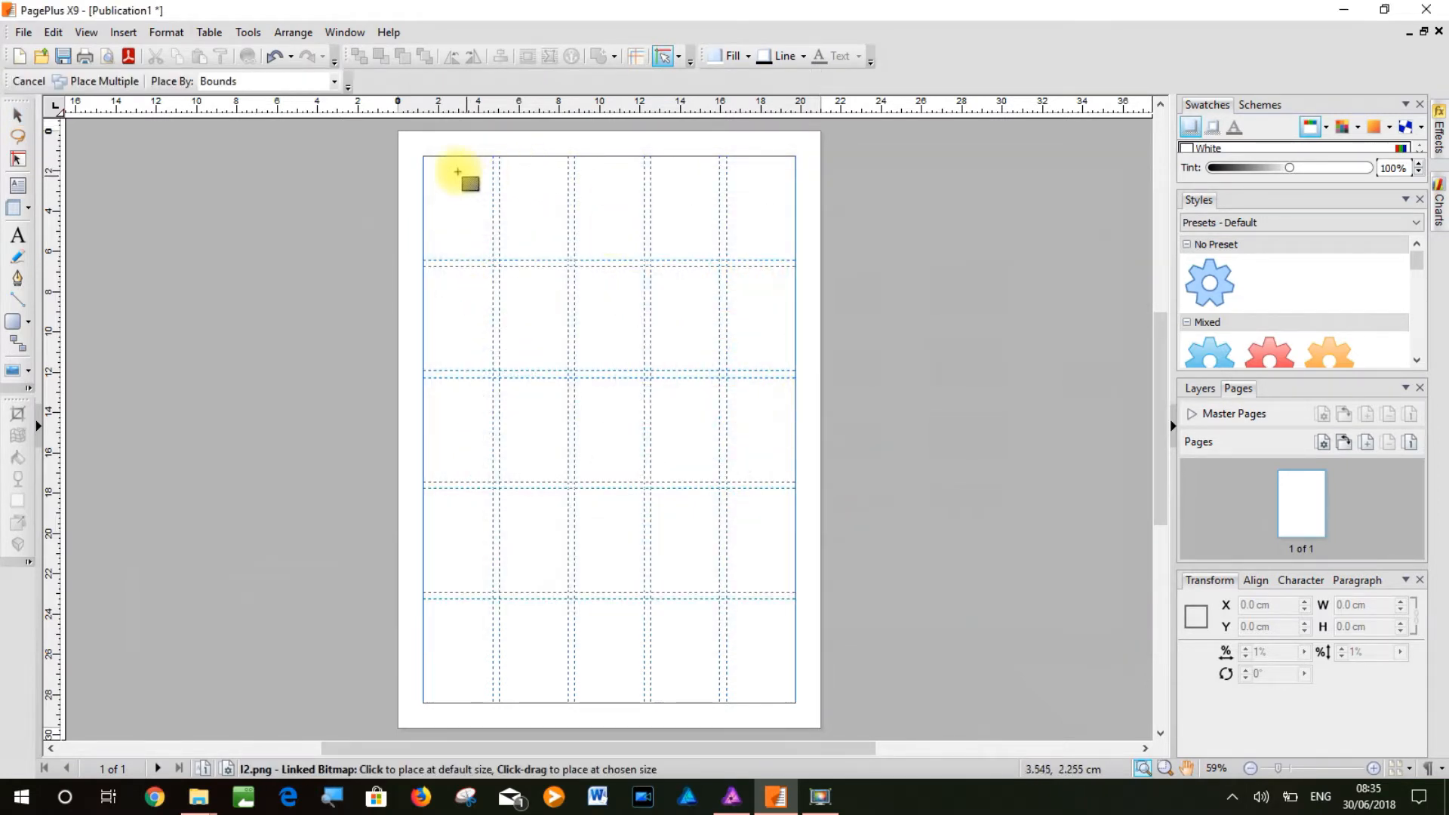
left_click_drag(423, 155, 571, 276)
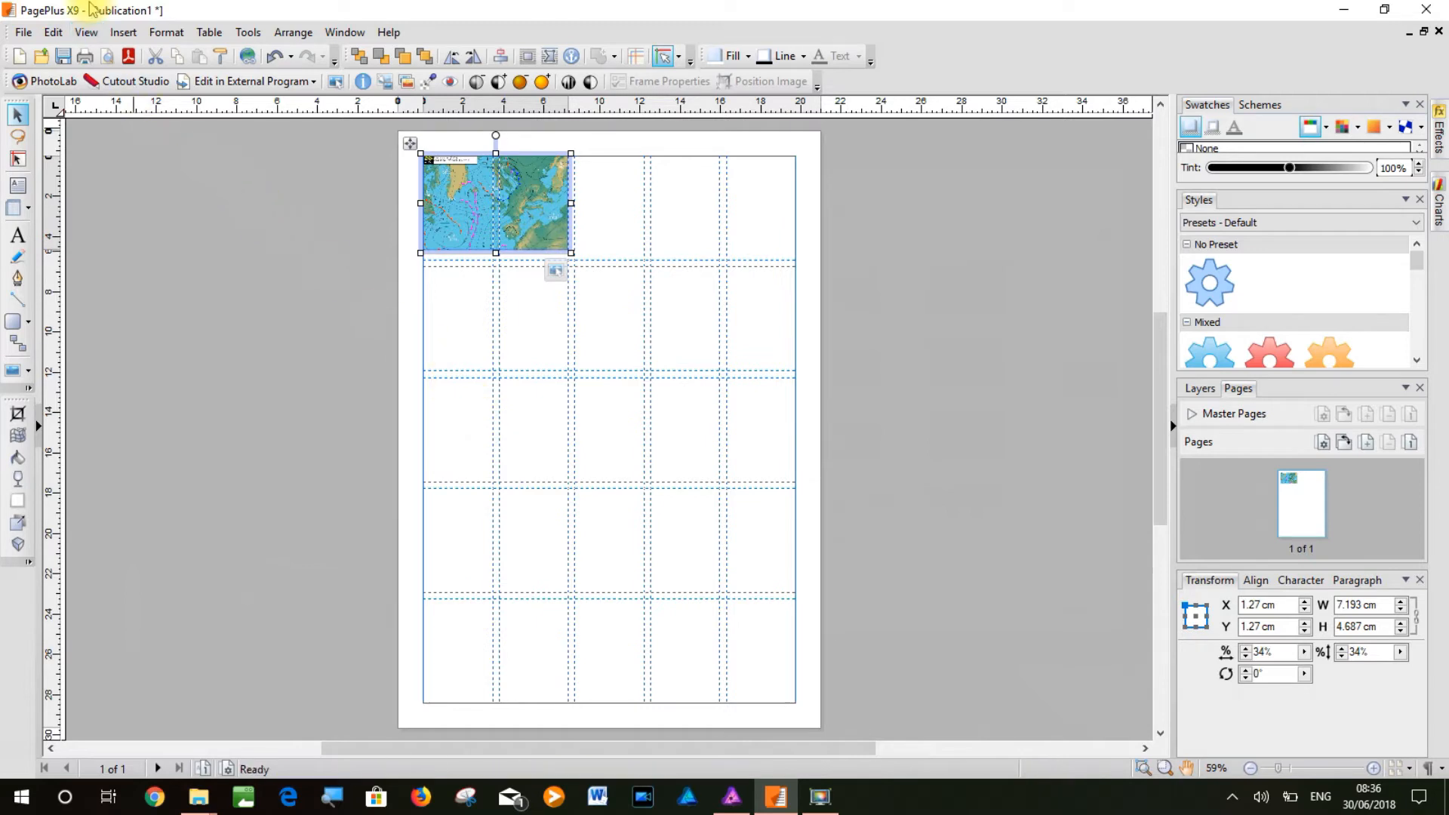
Insert the cropped I4 chart from the second column and second row of the guides, about 7.2 by 4.7 cm
left_click(119, 32)
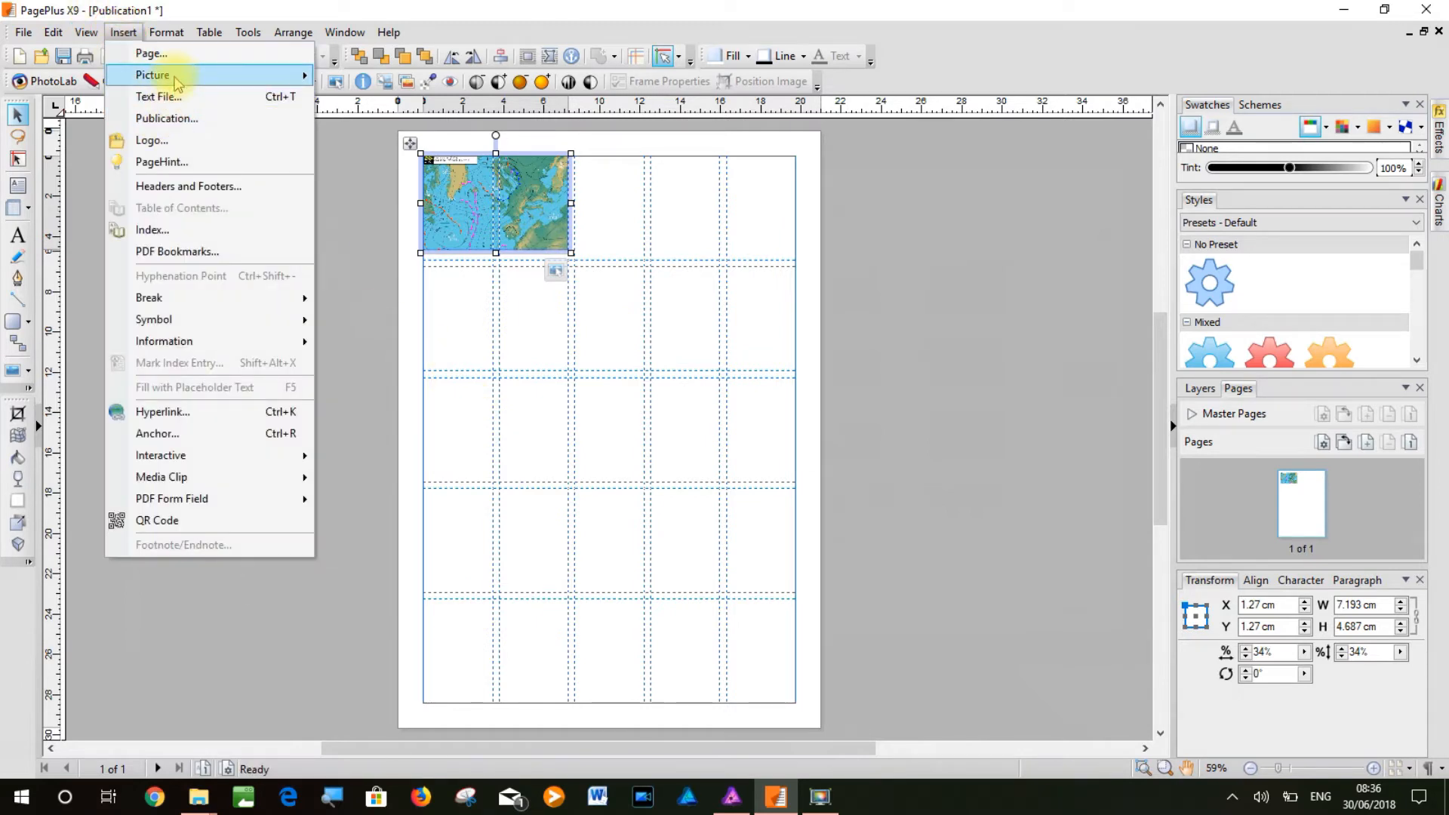
mouse_move(191, 80)
left_click(361, 98)
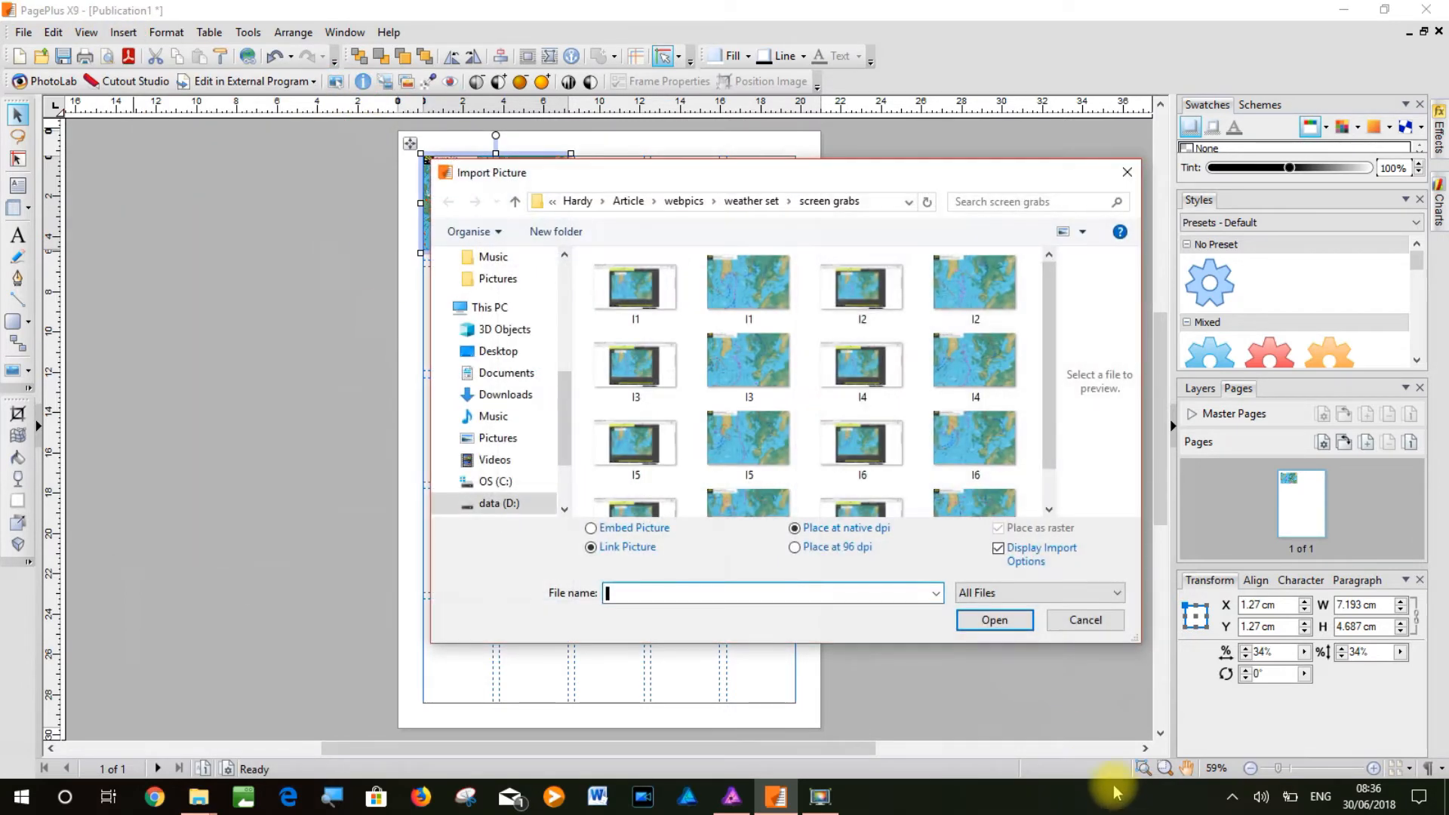
left_click(979, 381)
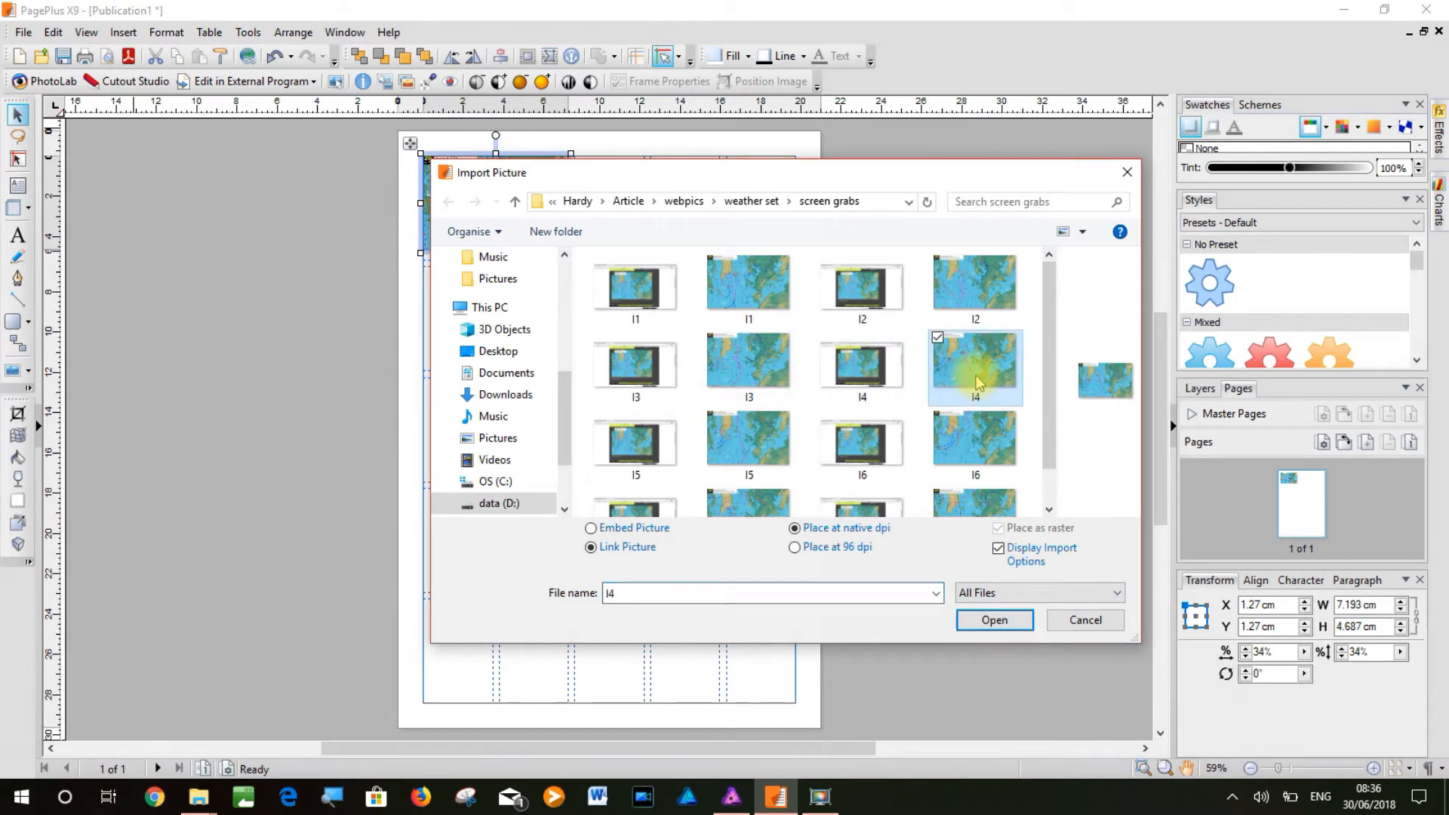
left_click(996, 621)
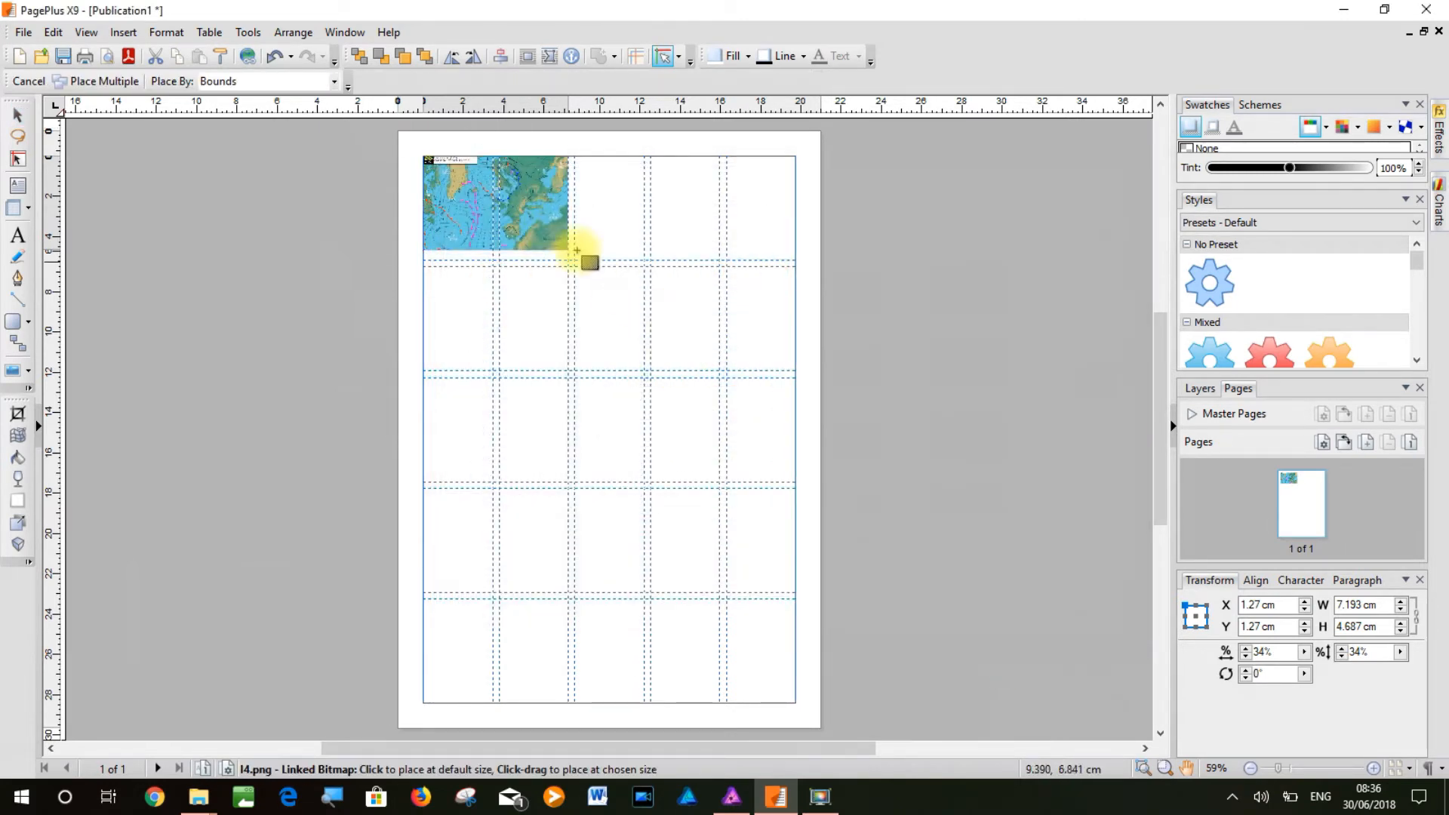
left_click_drag(499, 266, 646, 395)
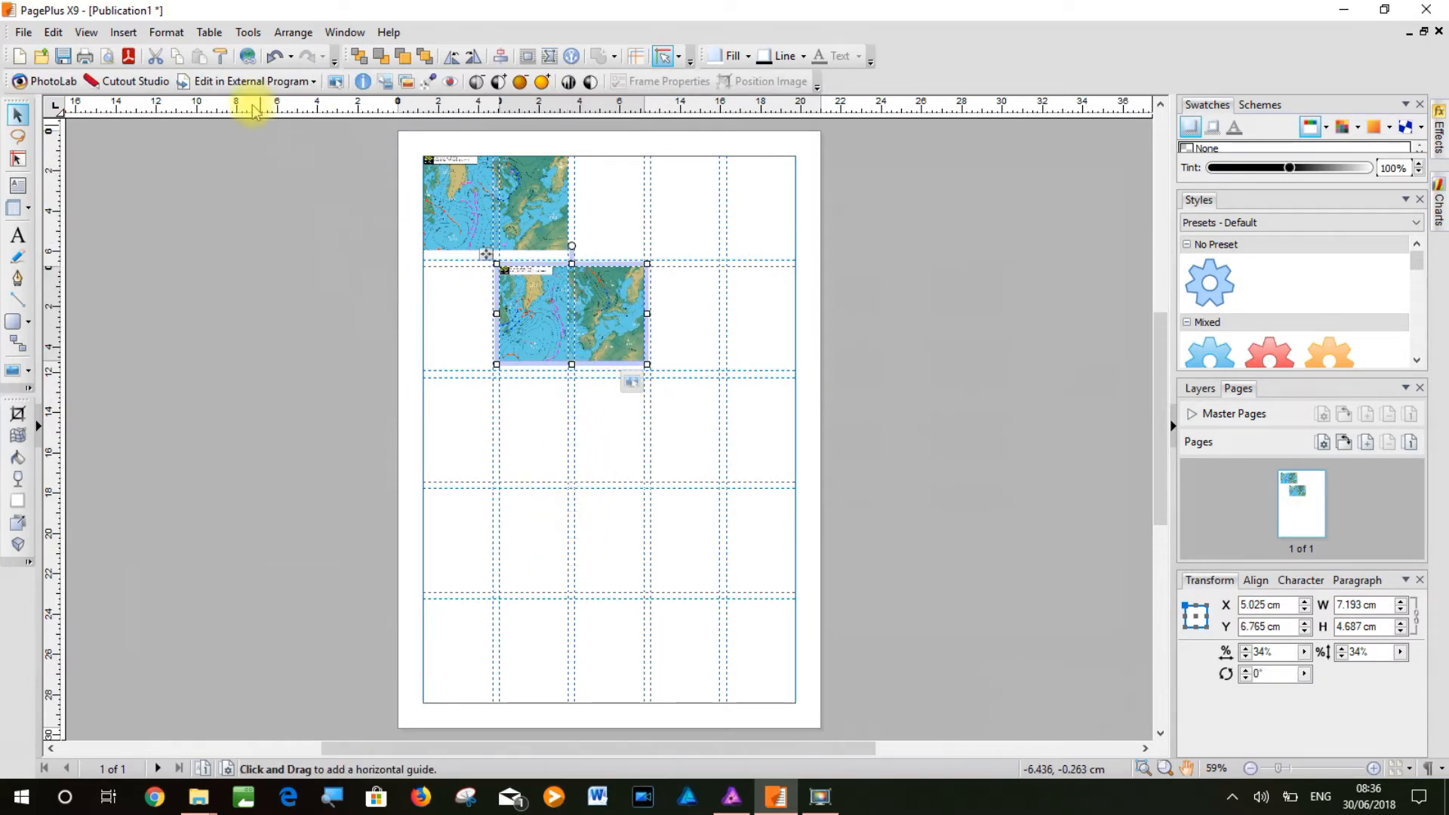
Insert the cropped I6 chart from the third column and third row of the guides, about 7.2 by 4.7 cm
left_click(138, 30)
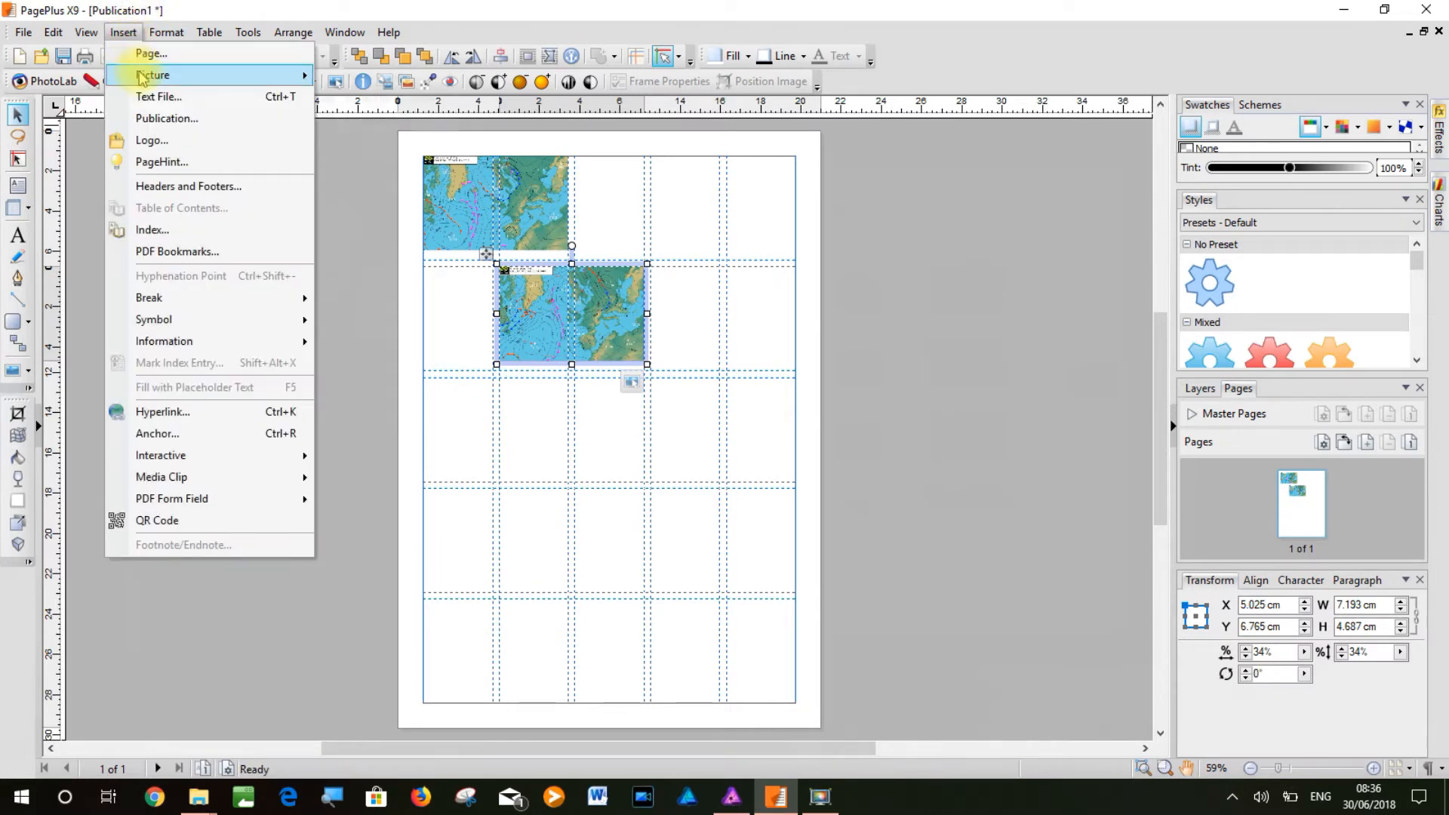
mouse_move(153, 75)
left_click(393, 106)
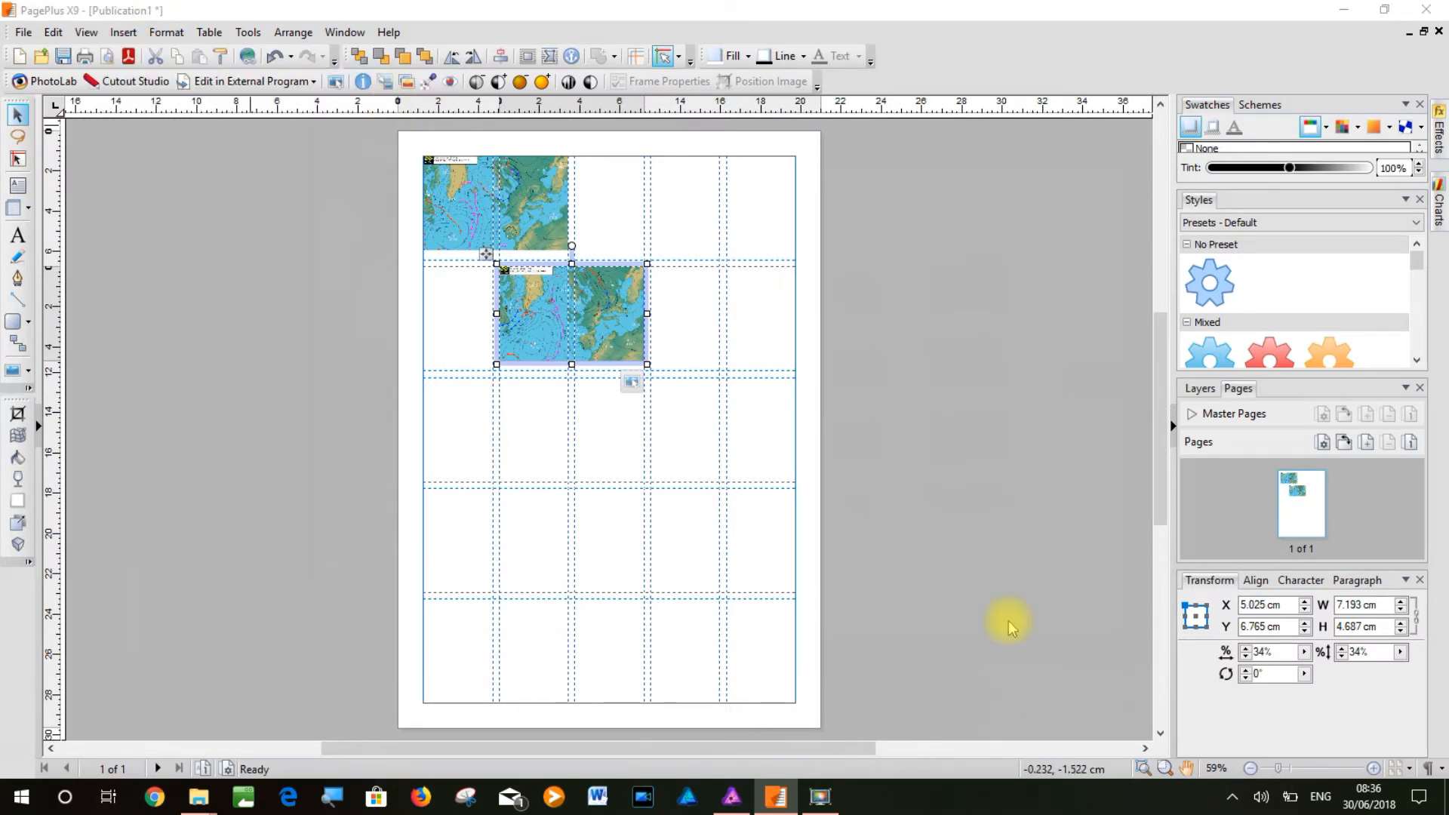
double_click(995, 446)
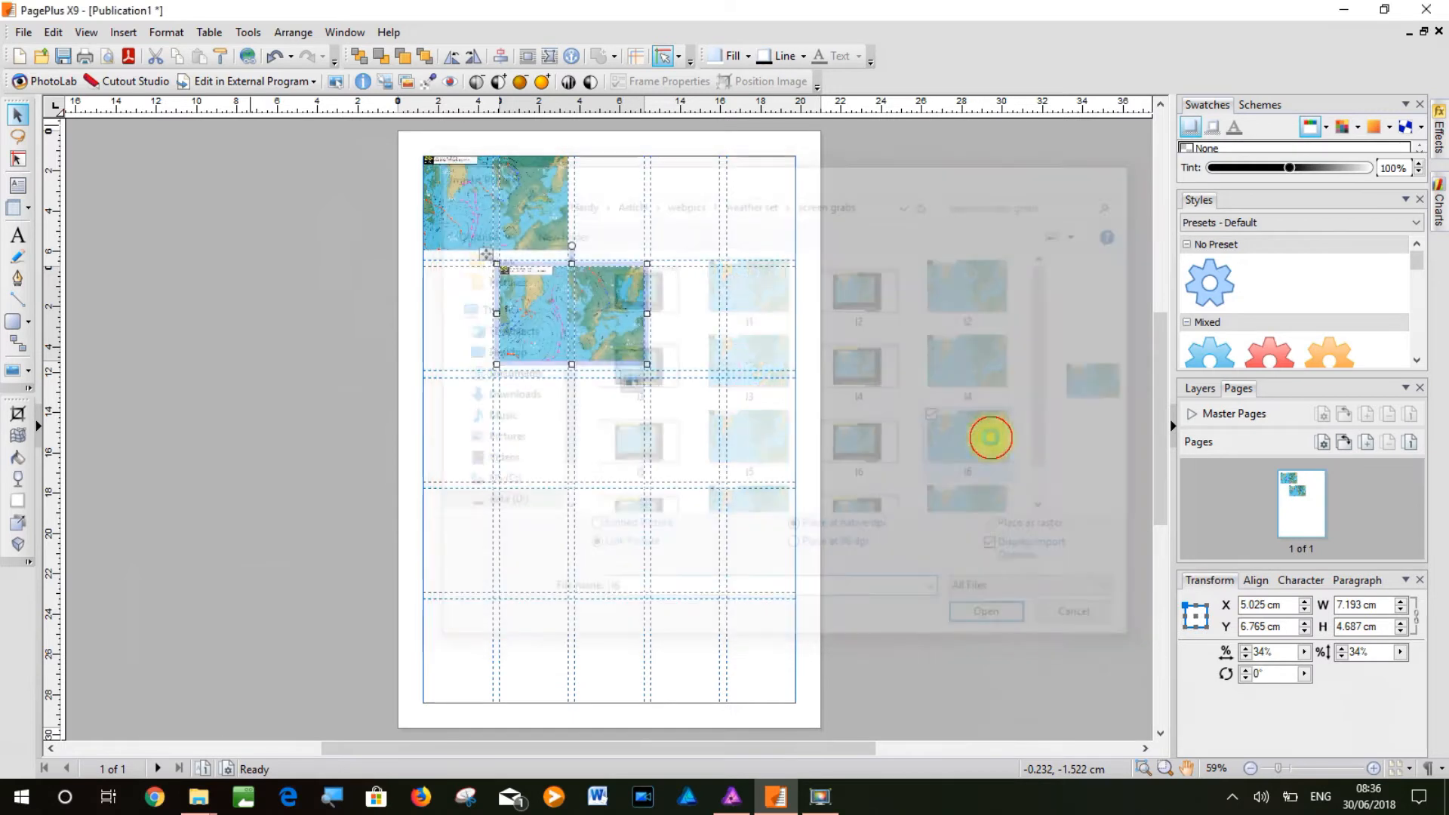
left_click_drag(575, 378, 723, 475)
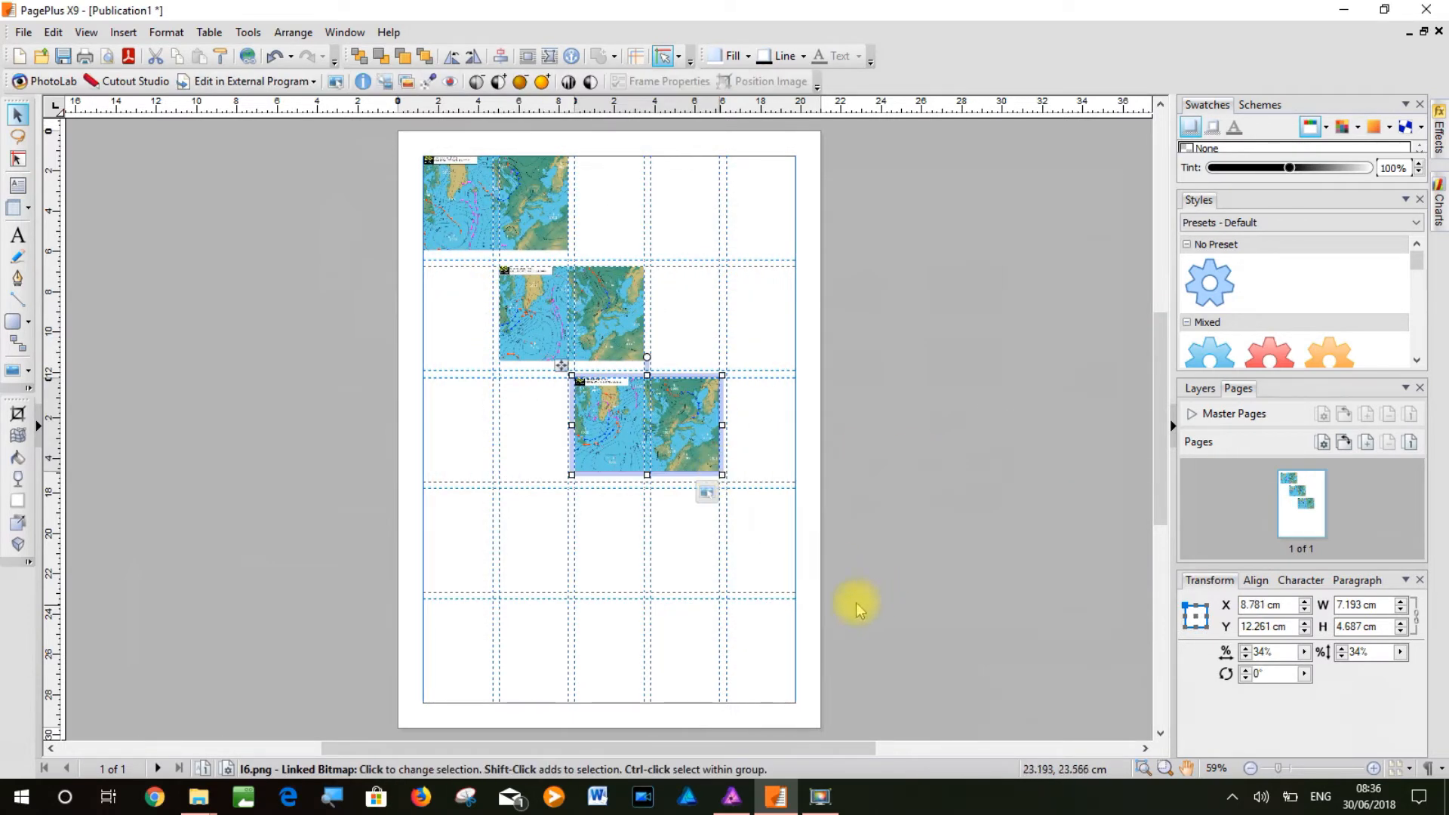
Insert the cropped I8 chart from the fourth column and fourth row of the guides, about 7.2 by 4.7 cm
left_click(123, 32)
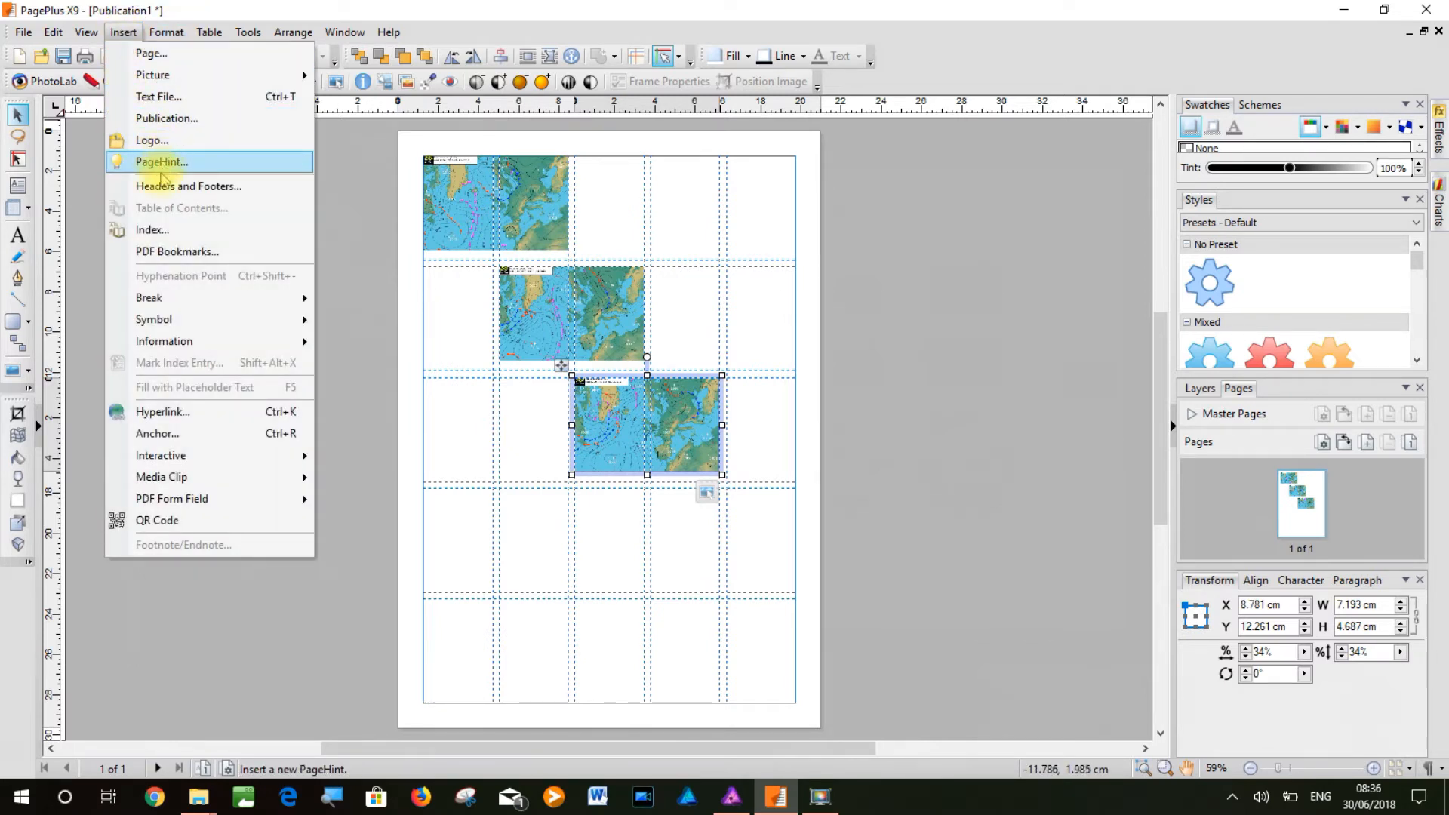
mouse_move(181, 78)
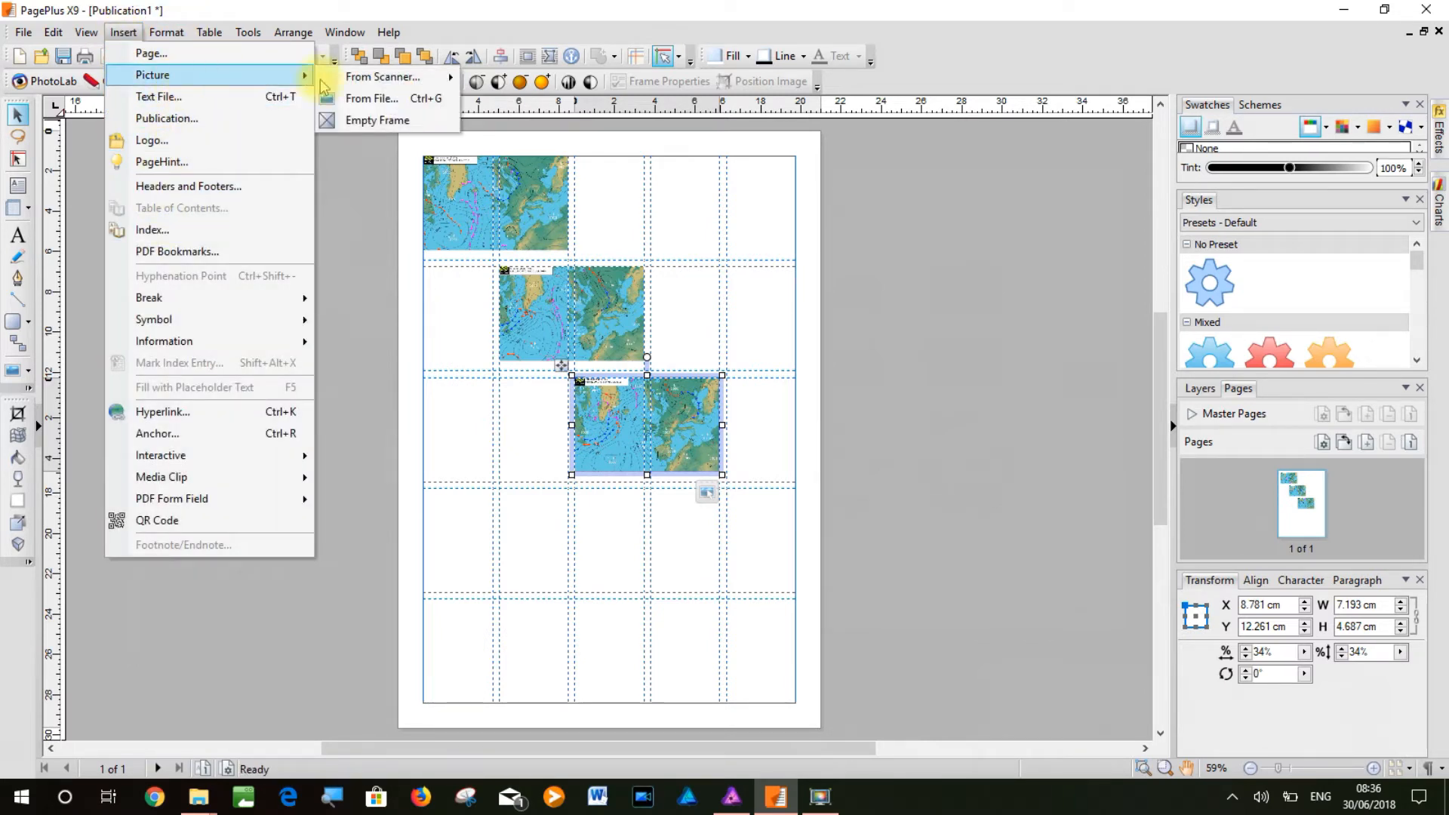
left_click(408, 101)
left_click(968, 507)
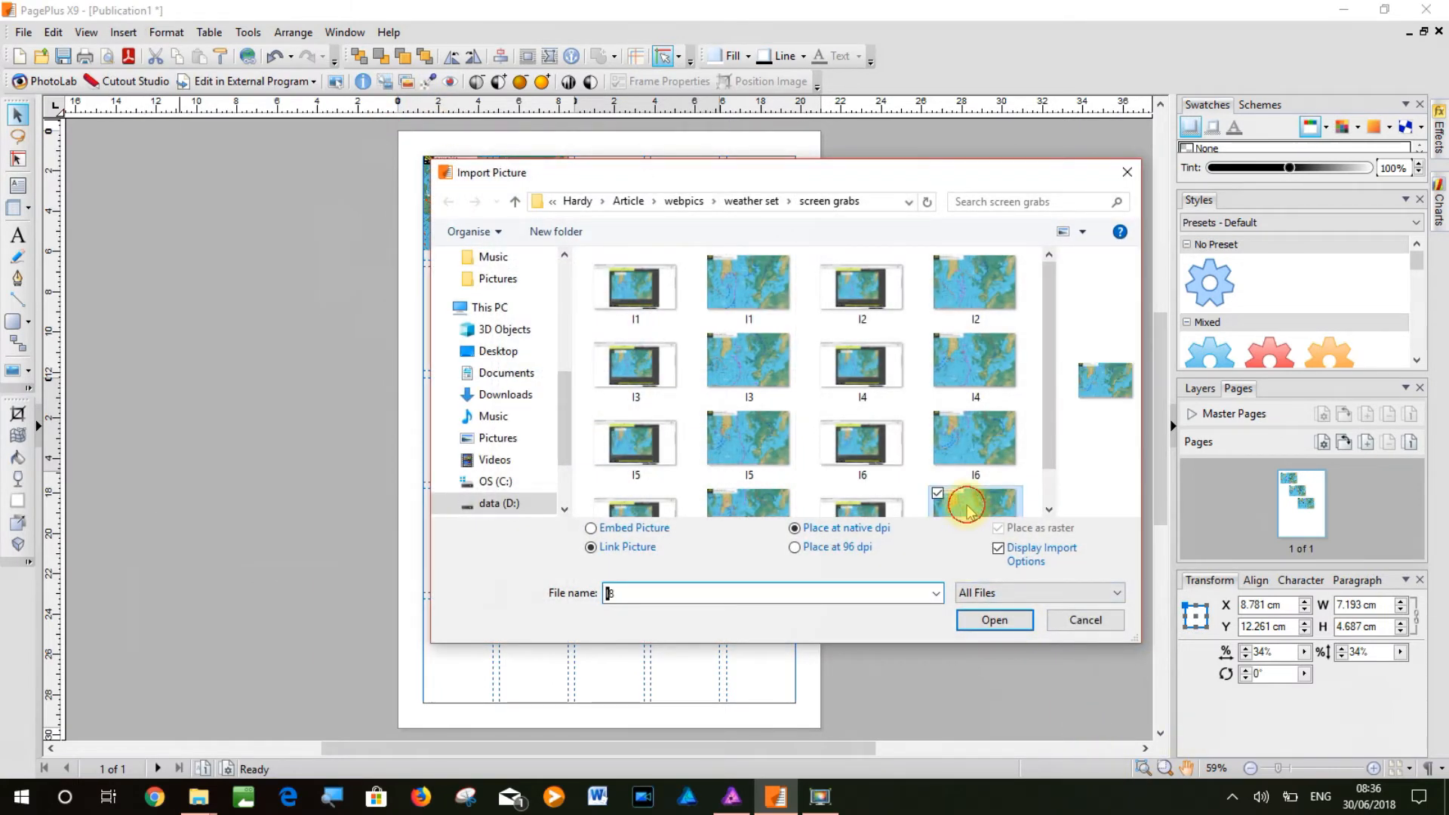
left_click(995, 620)
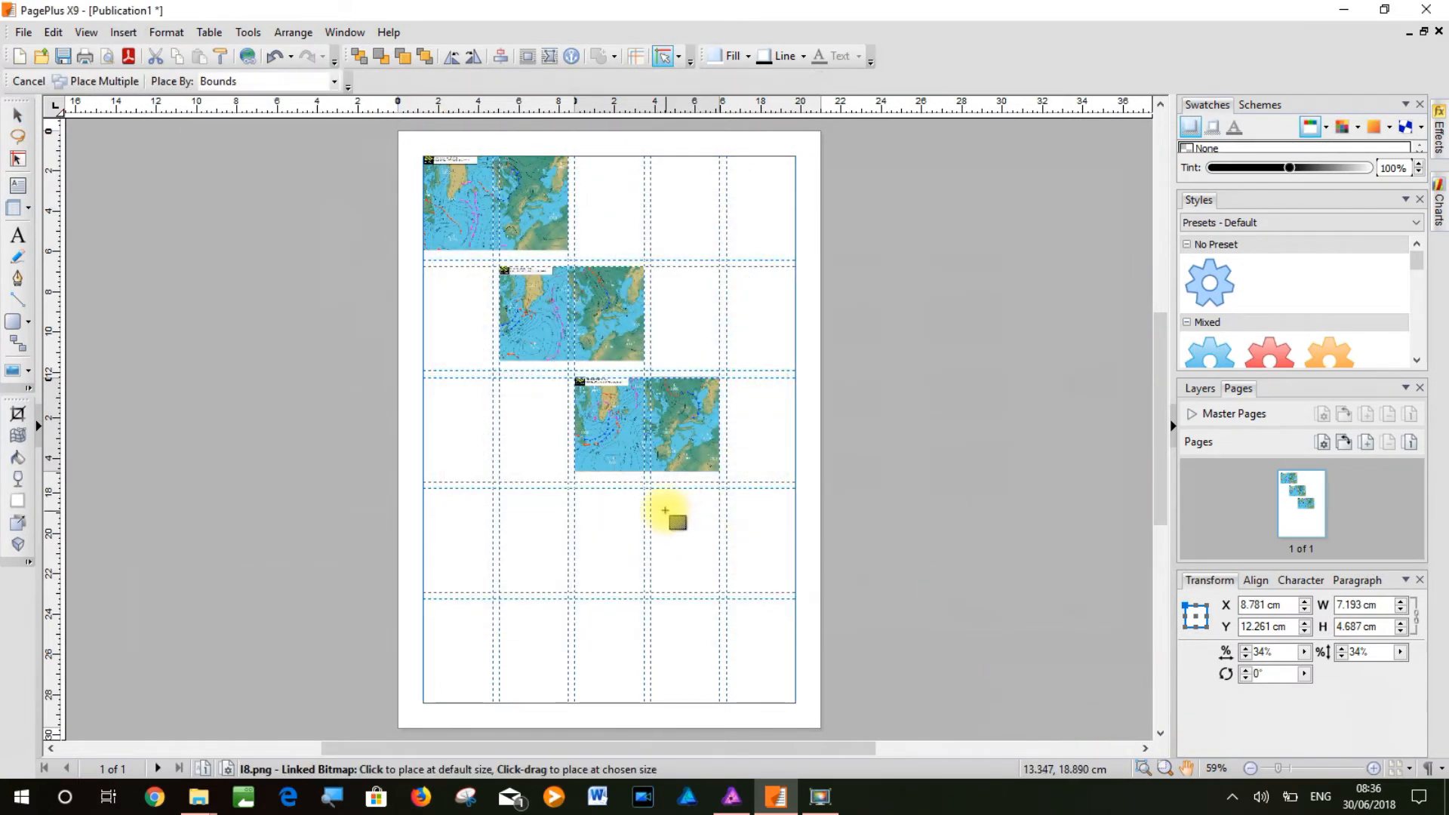
left_click_drag(650, 490, 795, 601)
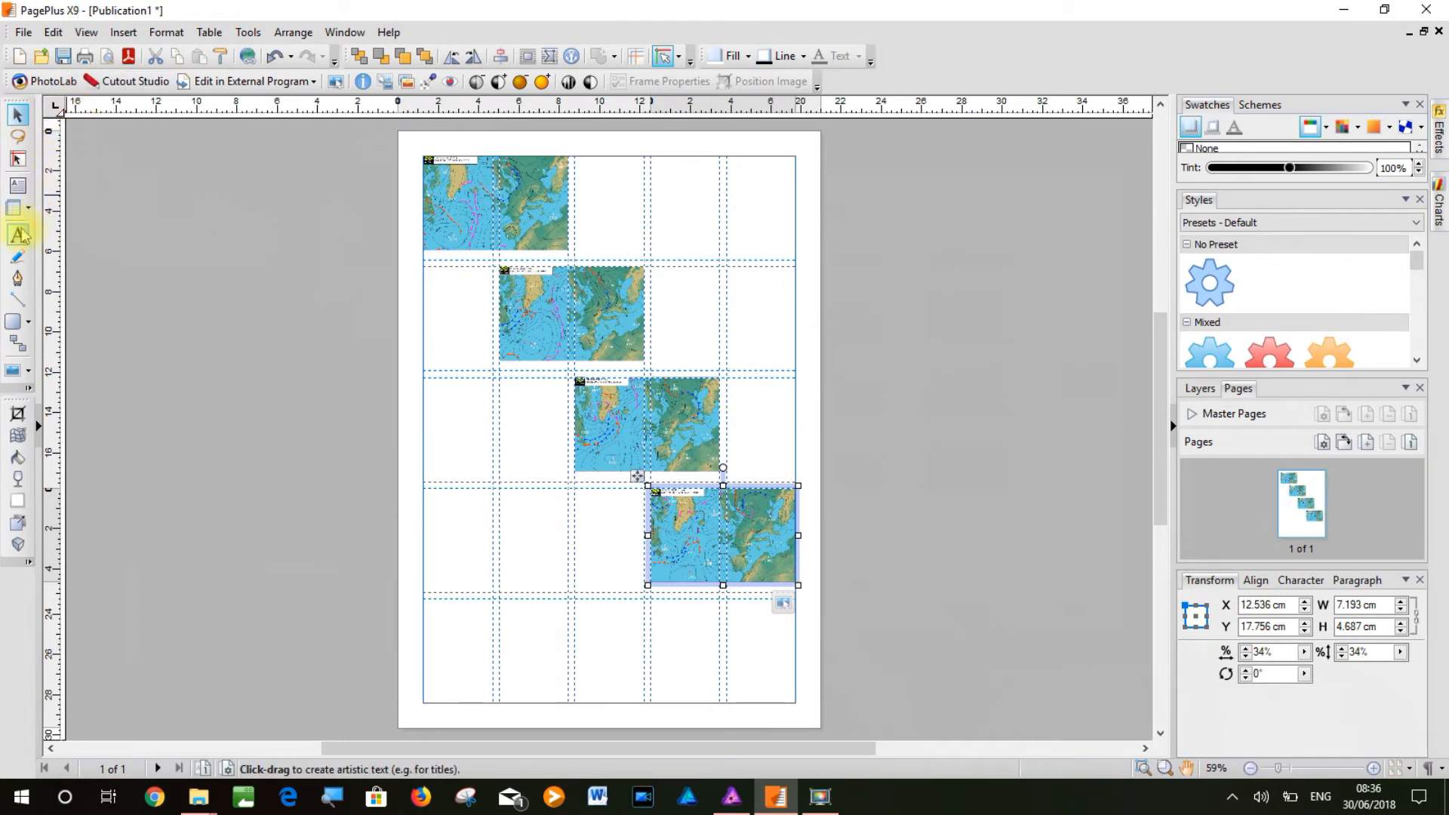
Create a text frame covering the whole margin area, about 18.5 by 27.2 cm, and fill it with placeholder text
left_click(23, 184)
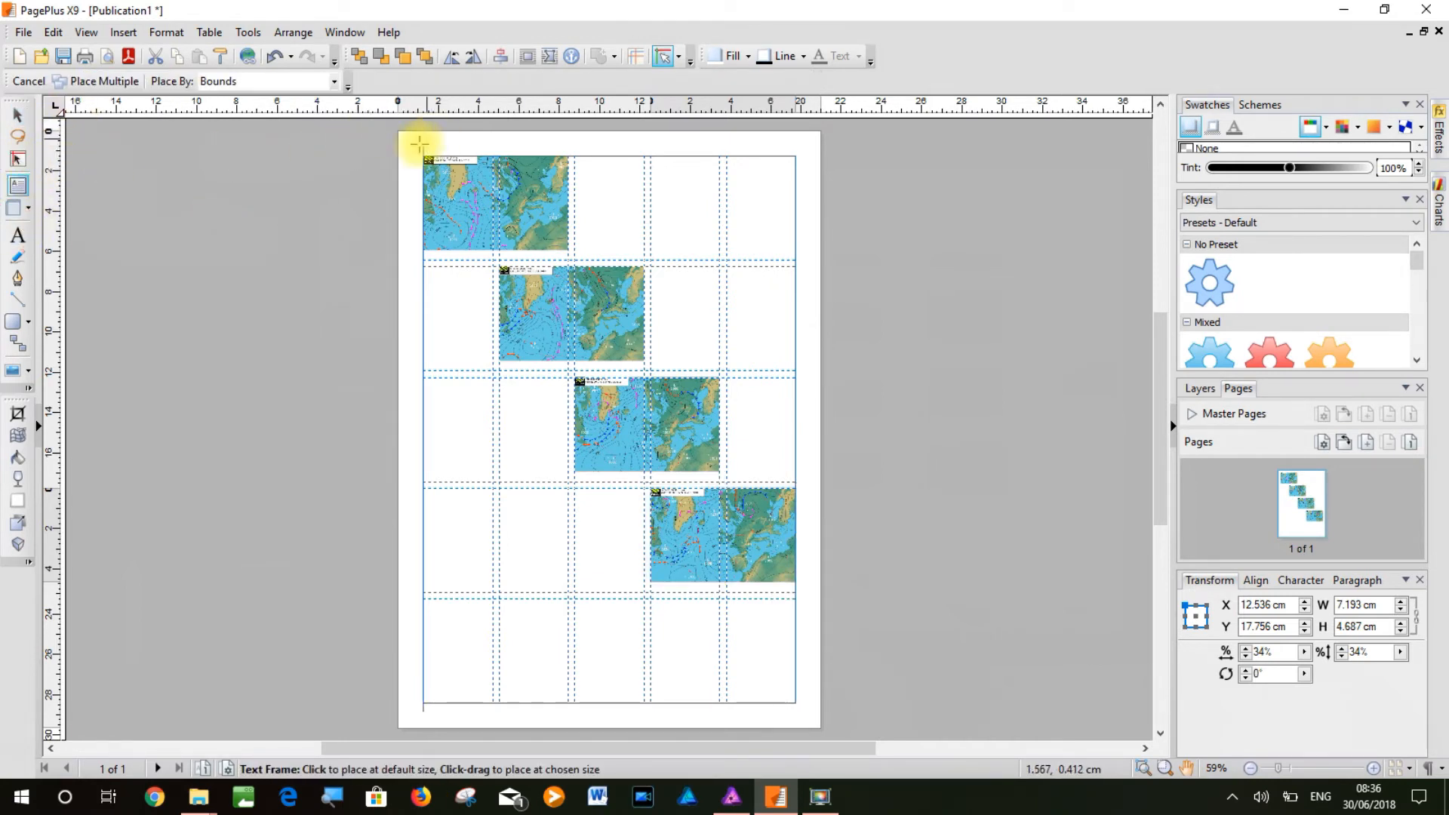
left_click_drag(421, 155, 794, 704)
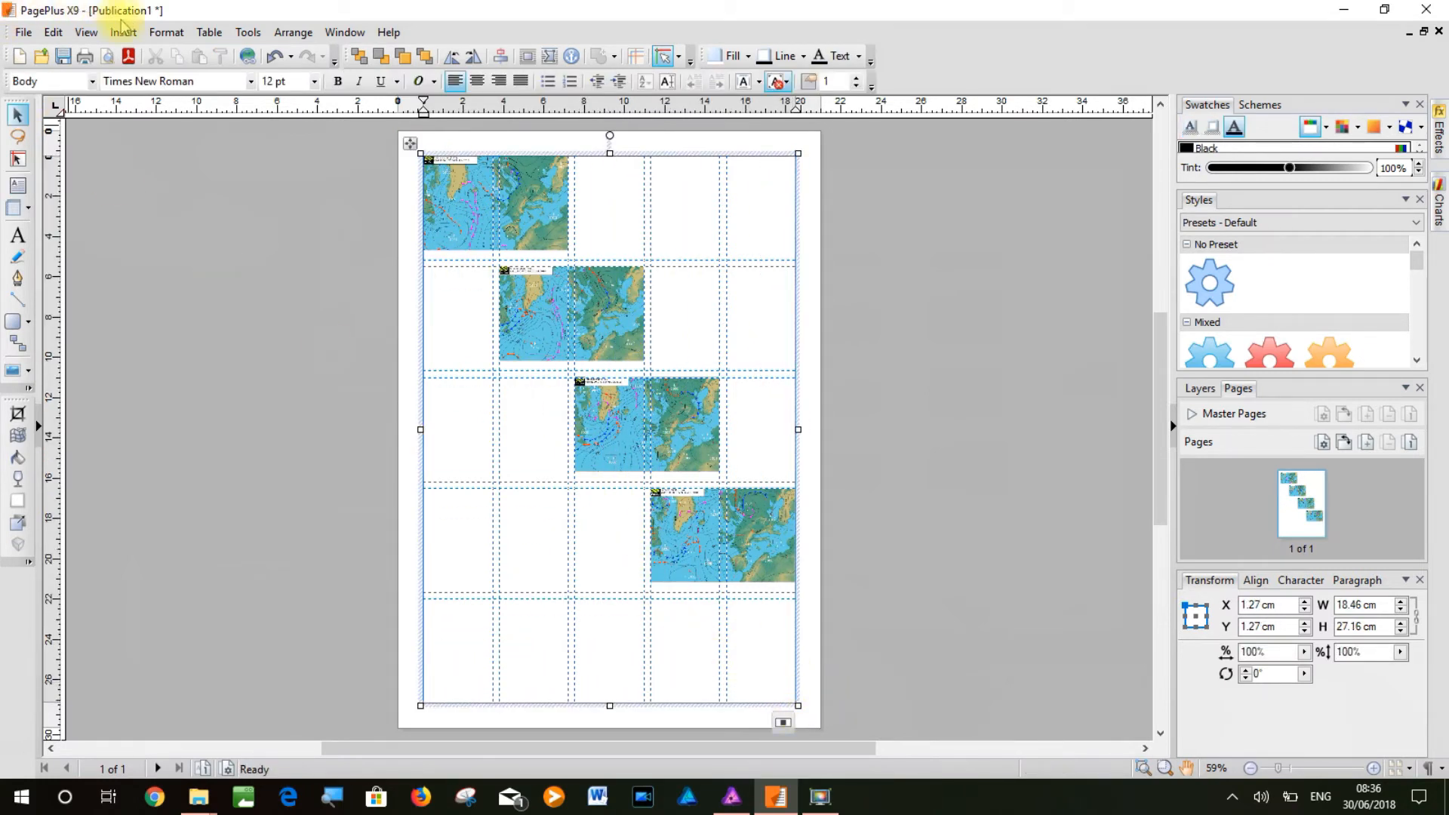
left_click(136, 35)
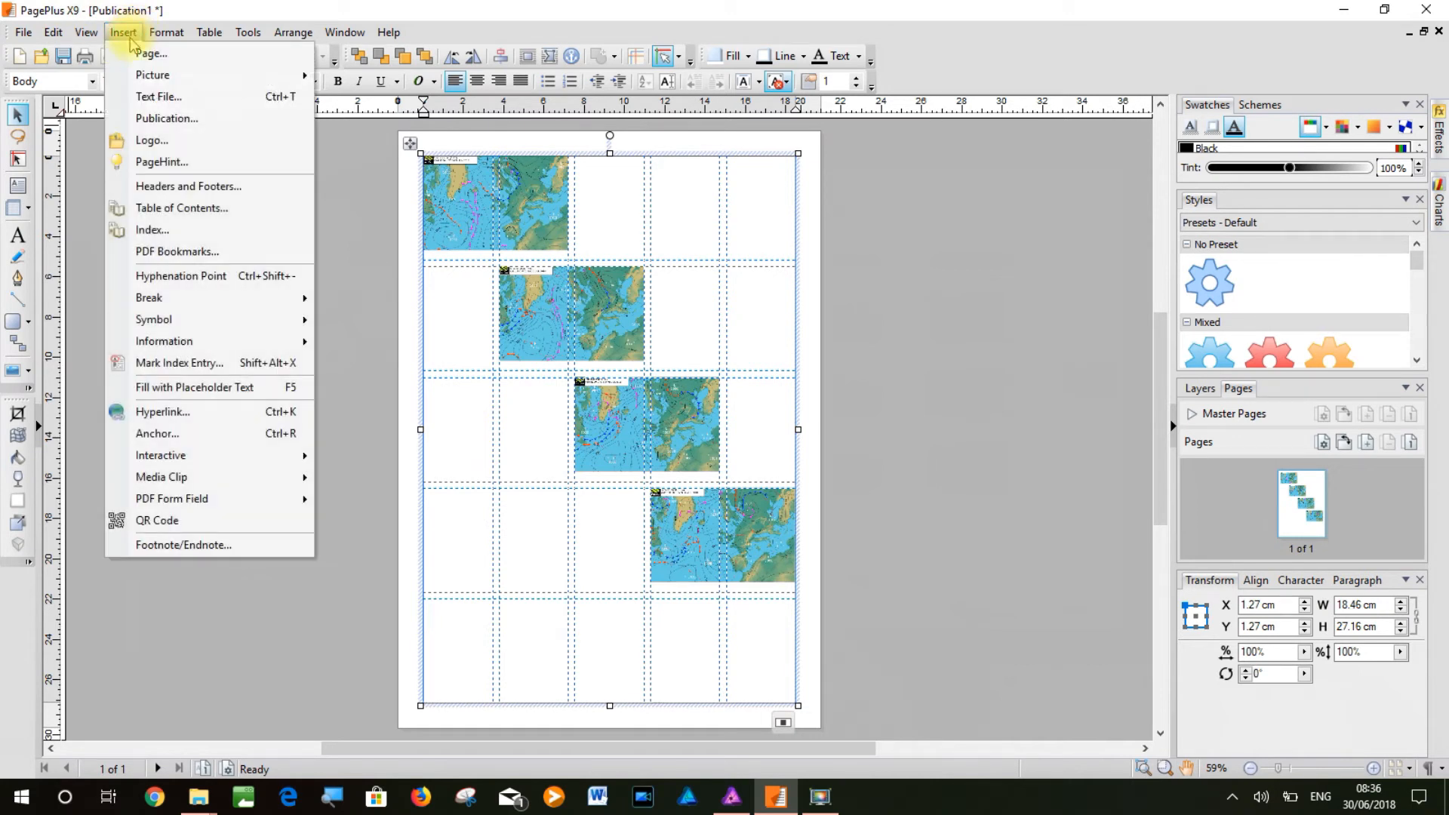
left_click(211, 386)
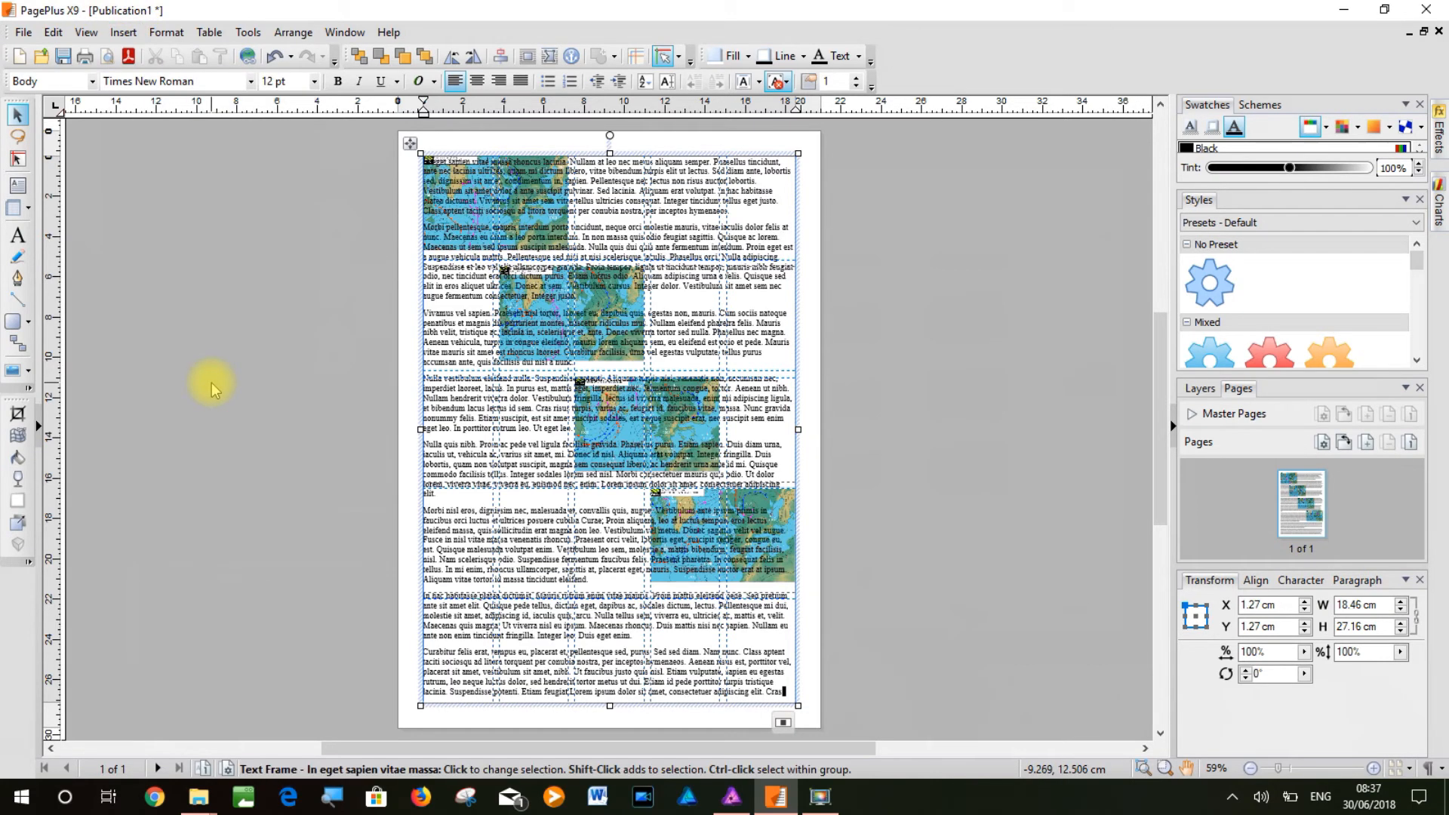
Send the text frame behind the four charts and deselect it
left_click(357, 54)
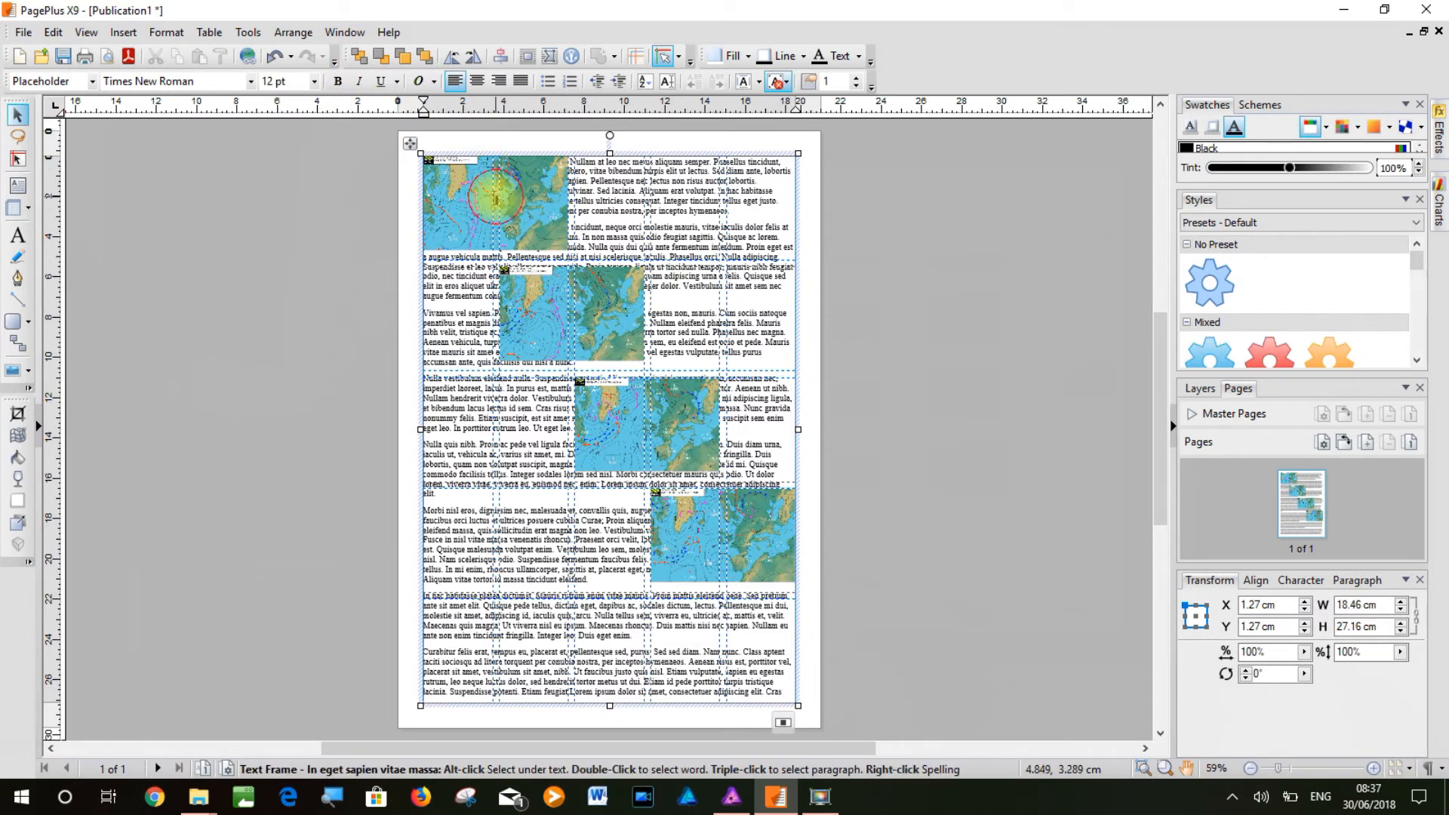
left_click(274, 195)
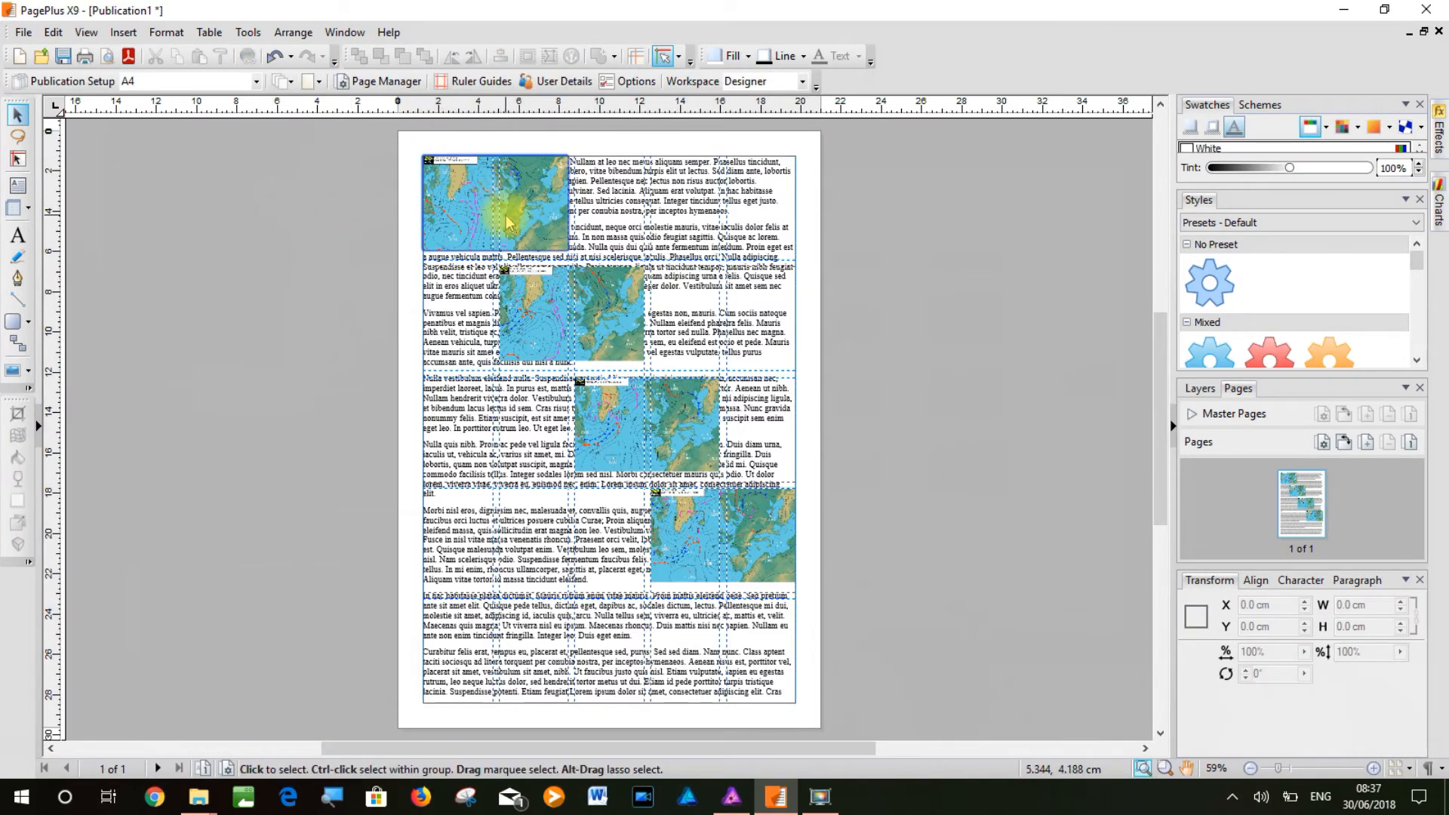
Select all four charts together and set their text wrapping style to Tight
left_click(506, 219)
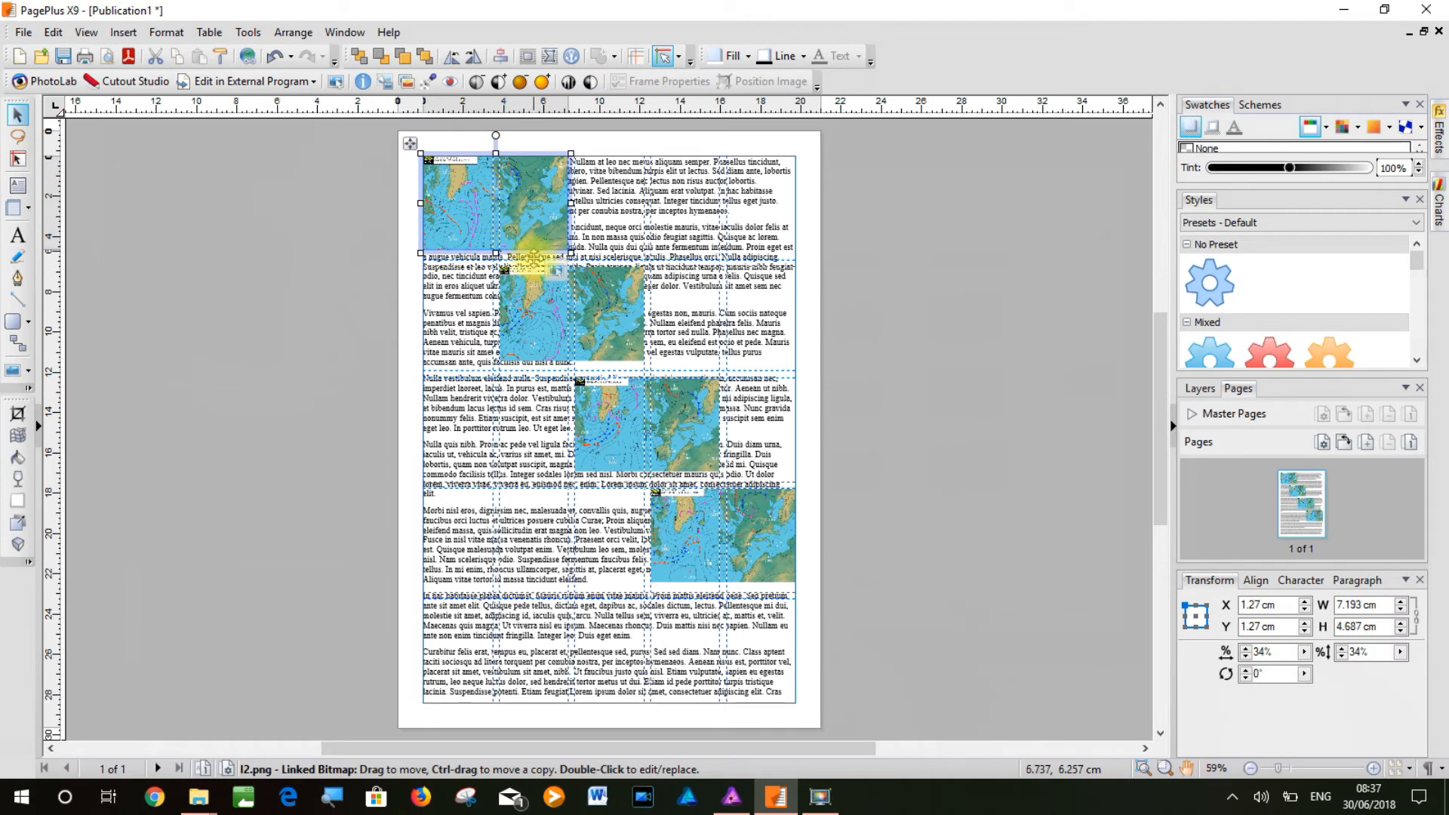
left_click(555, 302, "shift")
left_click(612, 415, "shift")
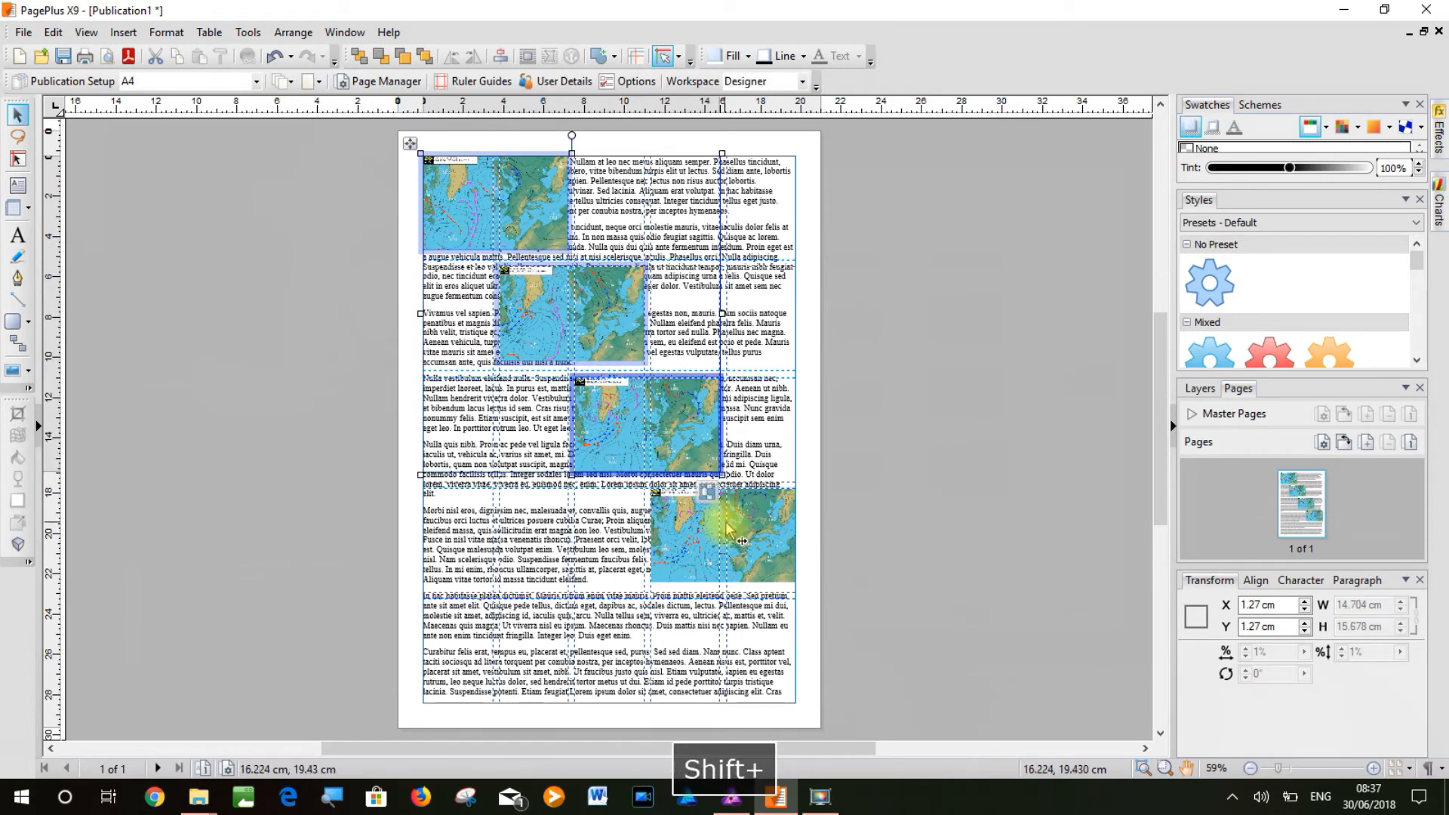
left_click(746, 549, "shift")
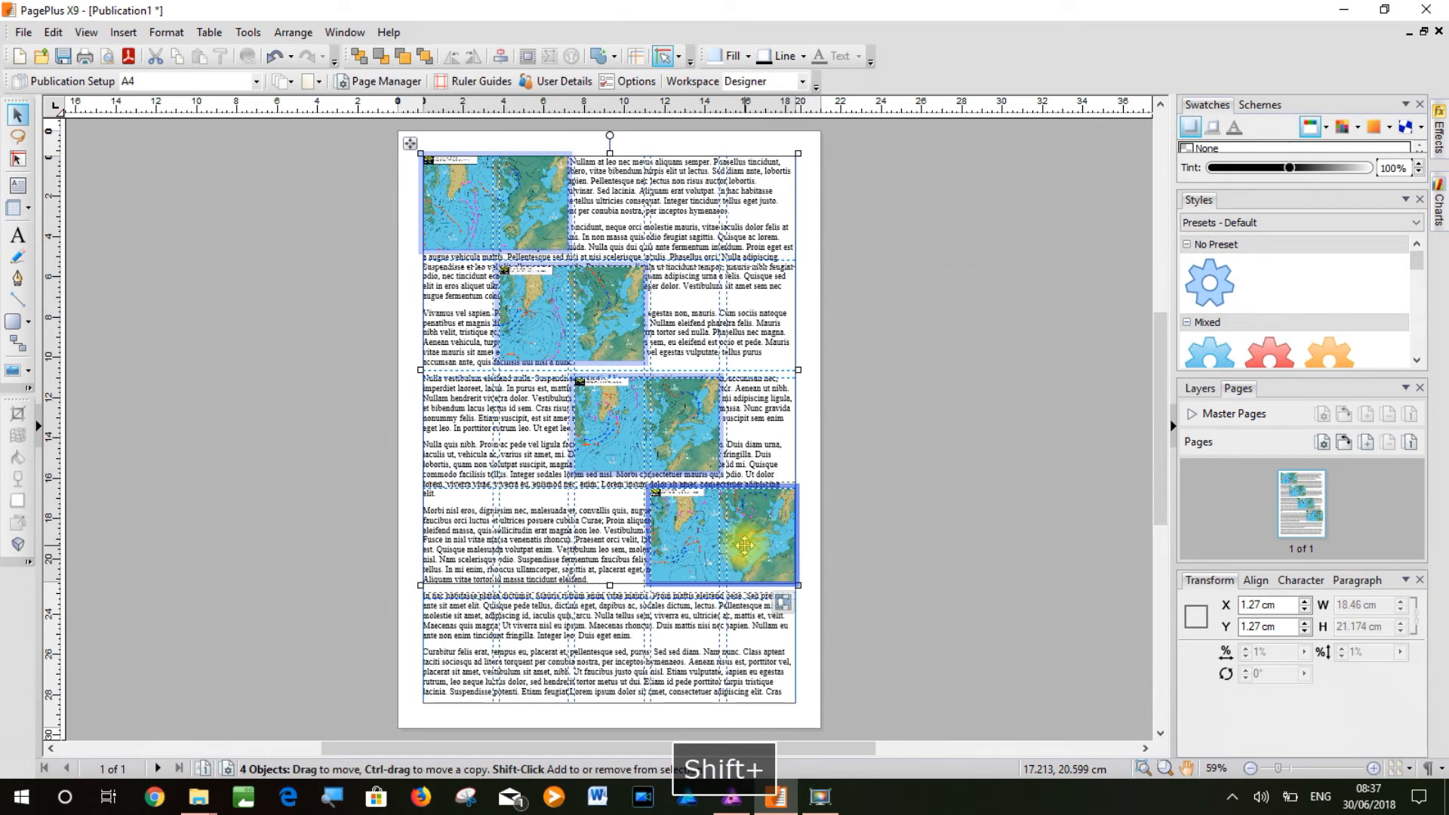
right_click(744, 545)
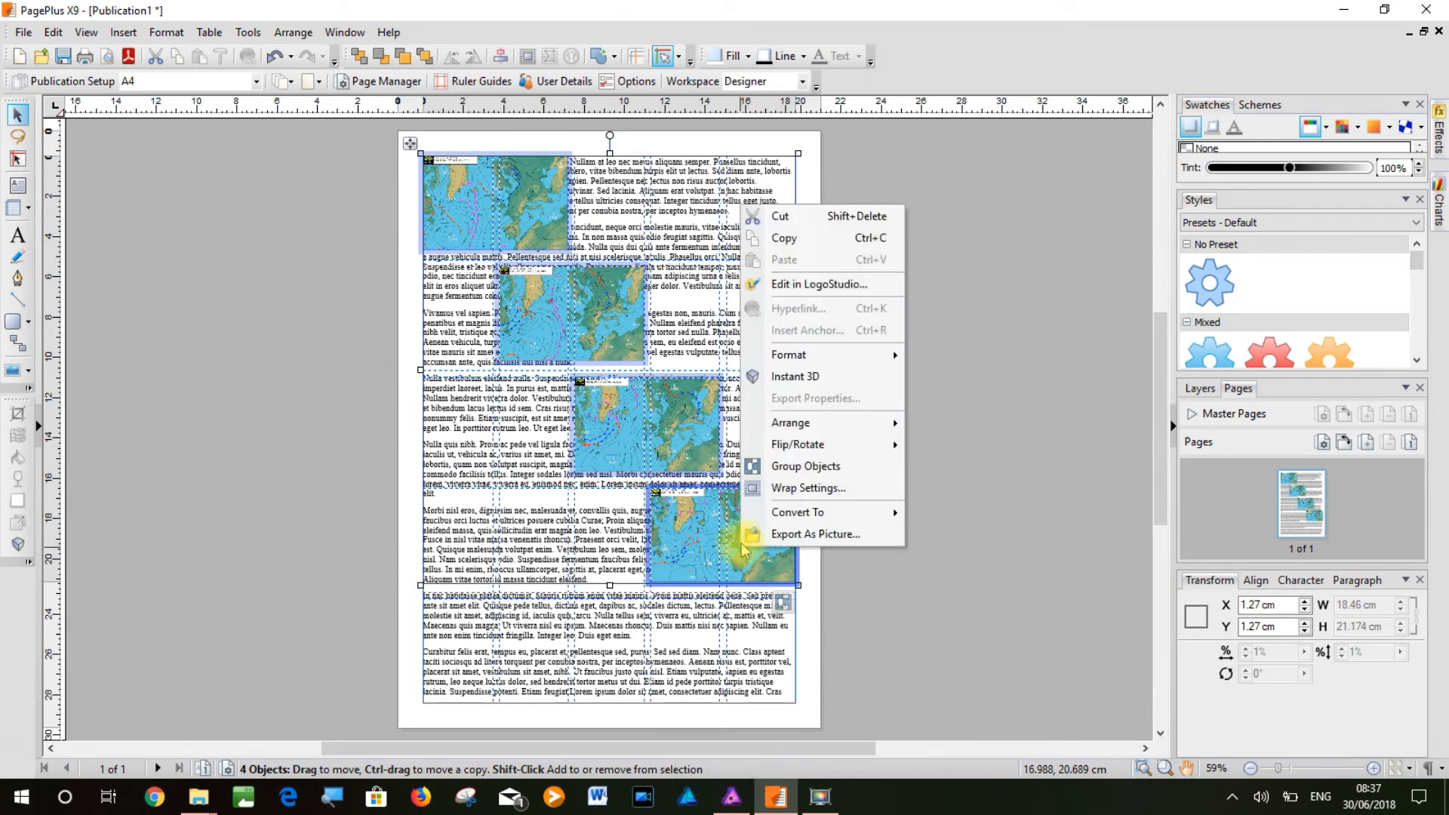
left_click(785, 489)
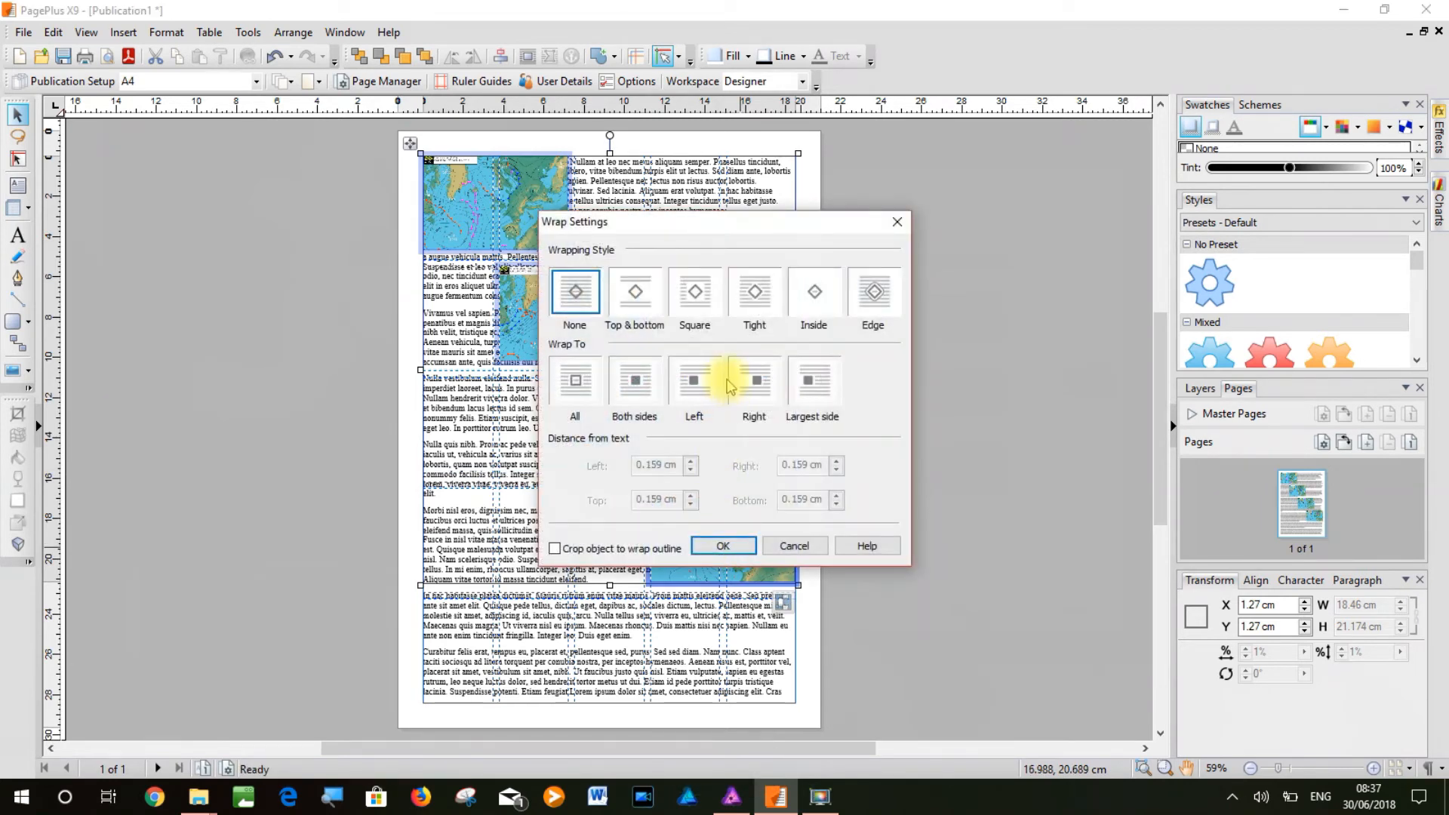
left_click(767, 317)
left_click(721, 541)
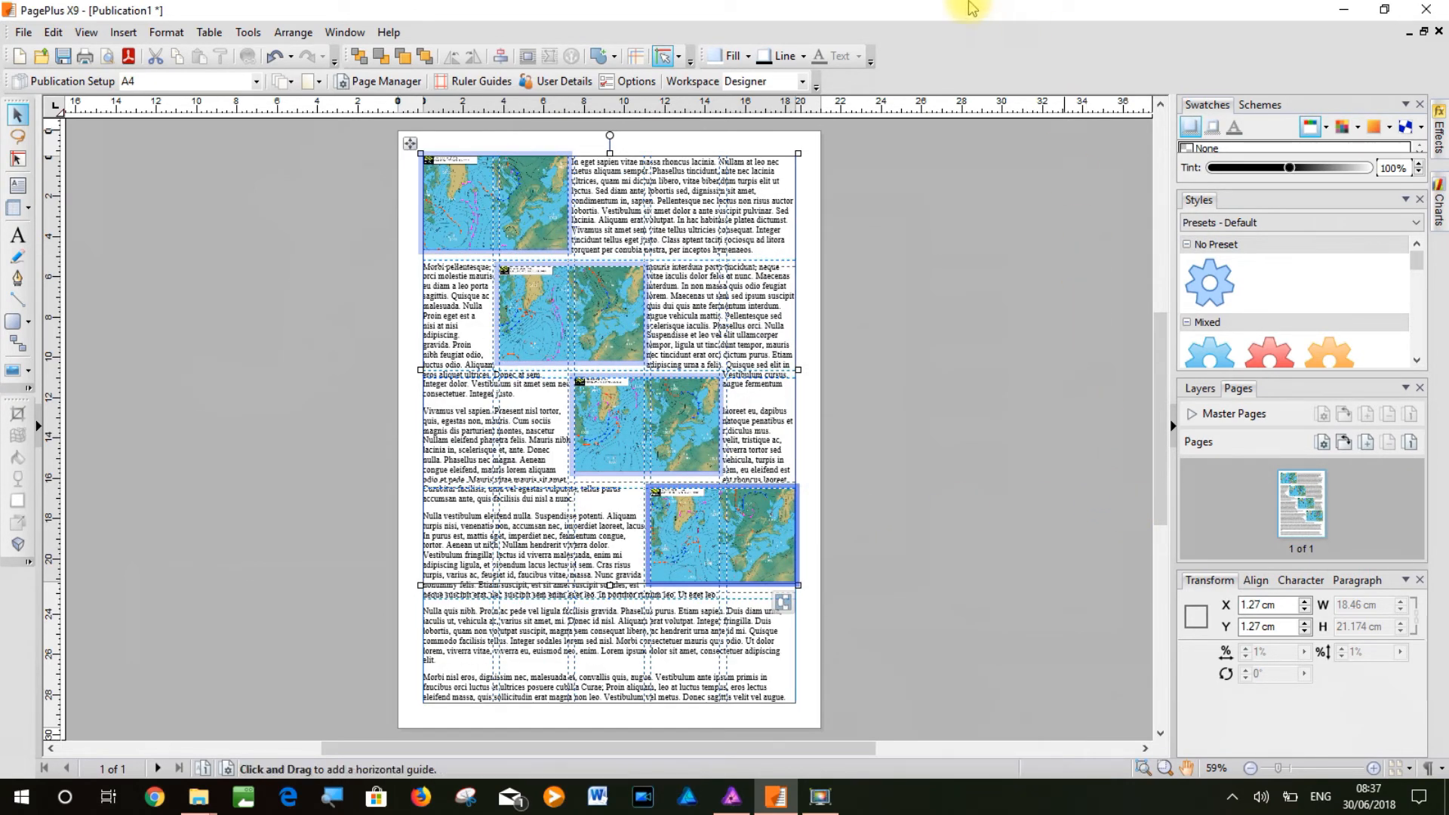
Hide the page's layout guides and clear the selection of the charts
left_click(635, 57)
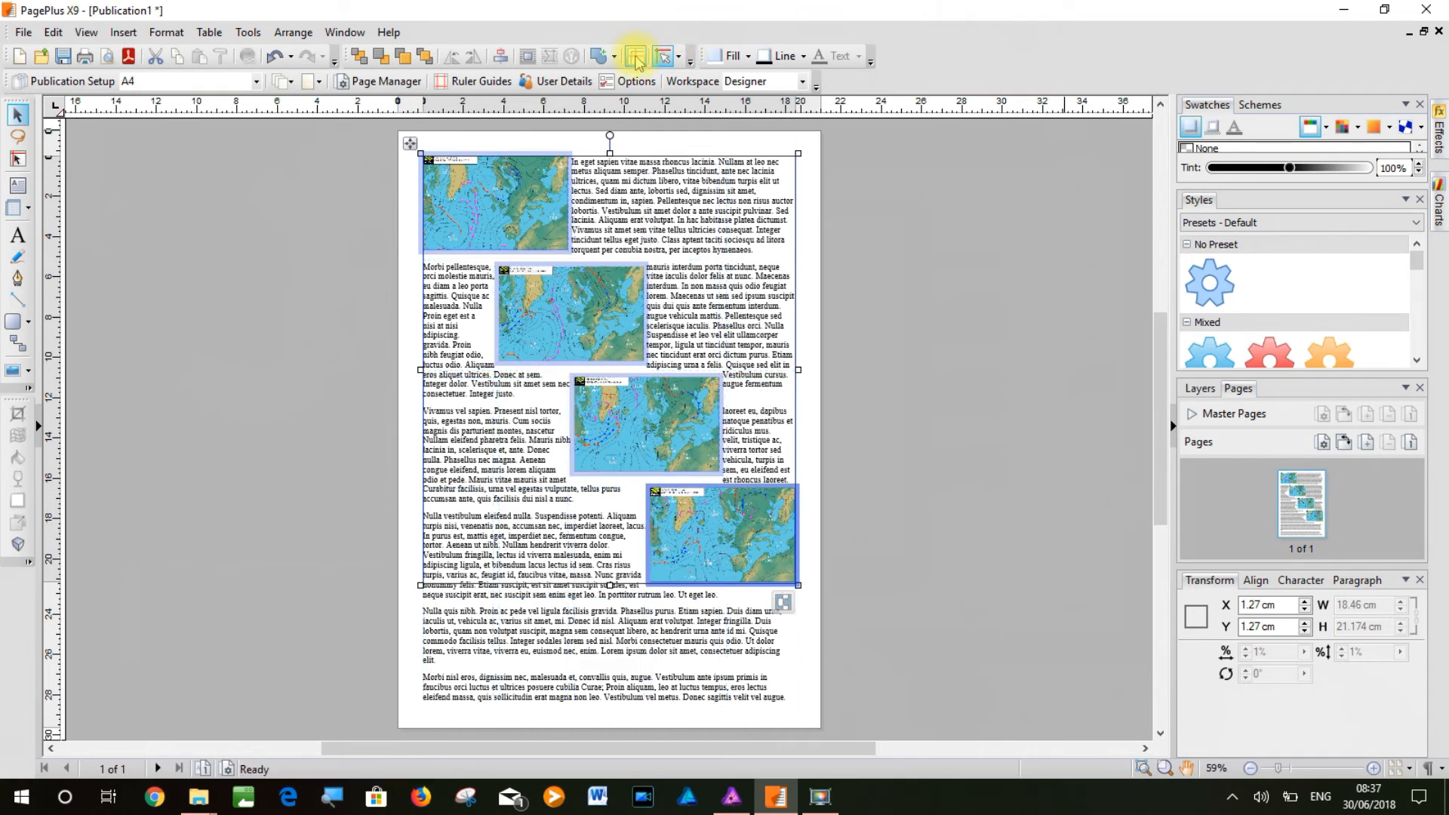
left_click(990, 309)
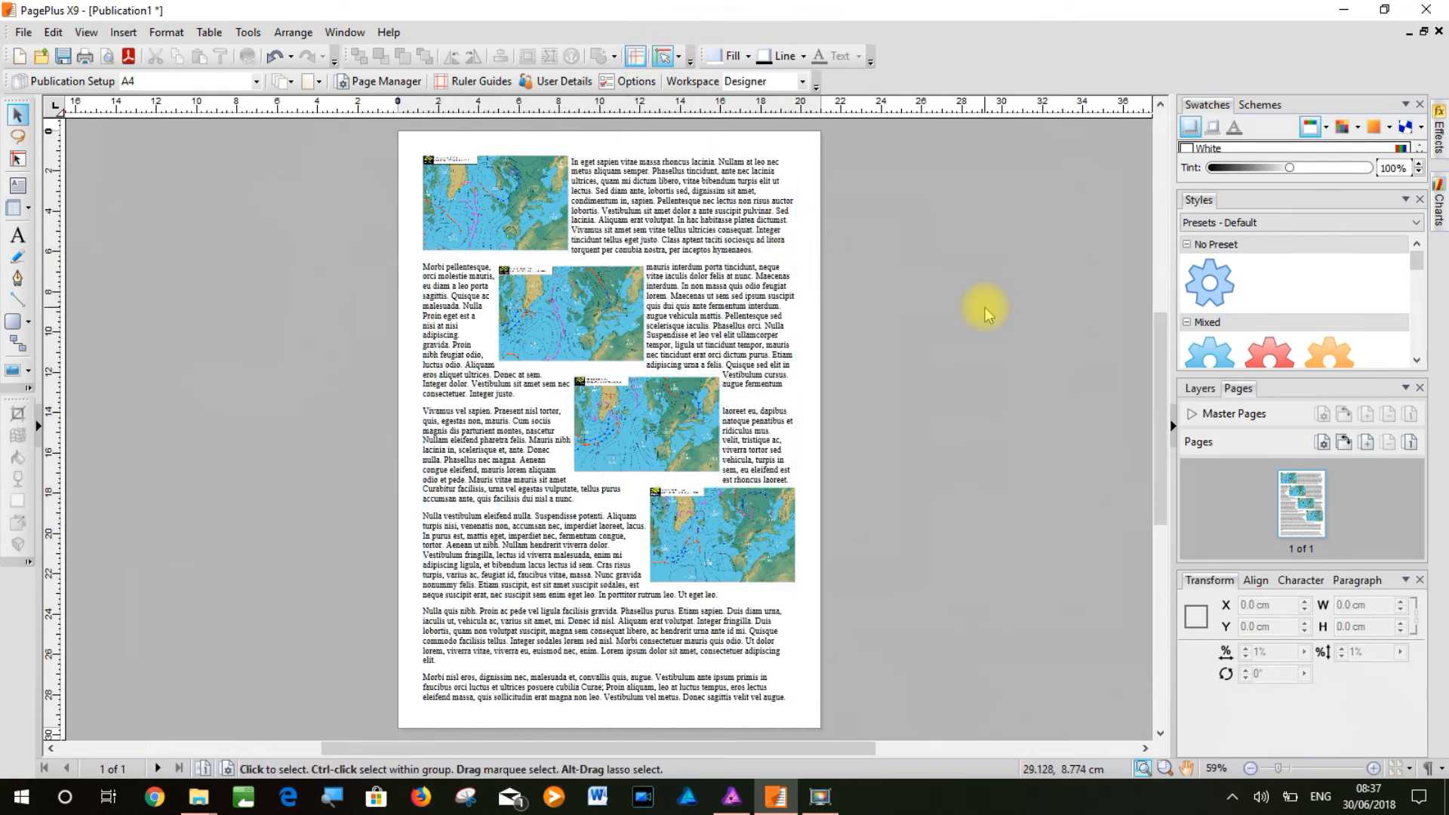